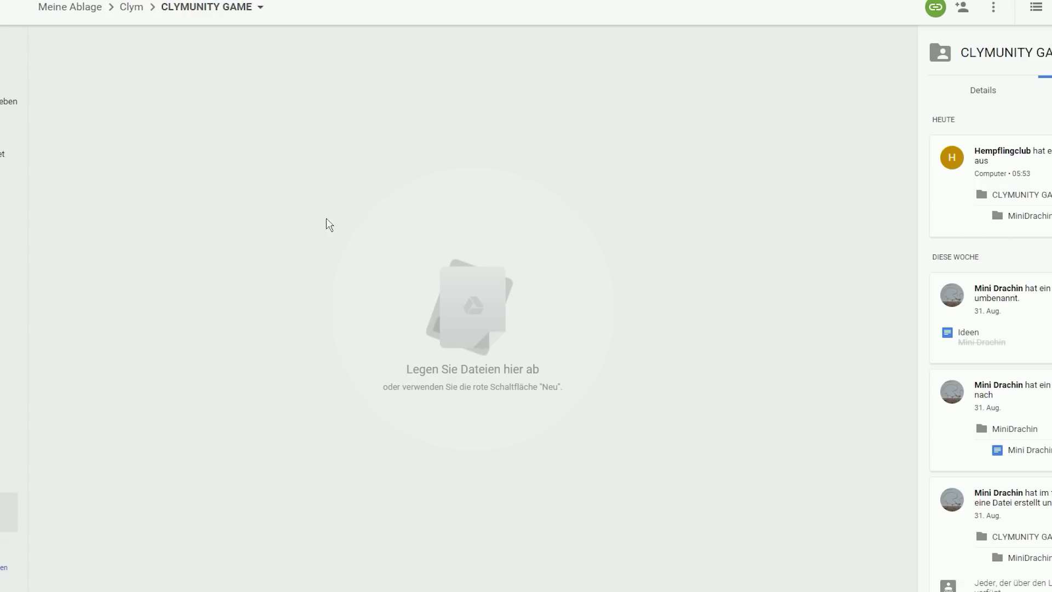
Go up to the Clym folder and open Clymunity Game to reveal its Inventar and MiniDrachin folders.
left_click(133, 8)
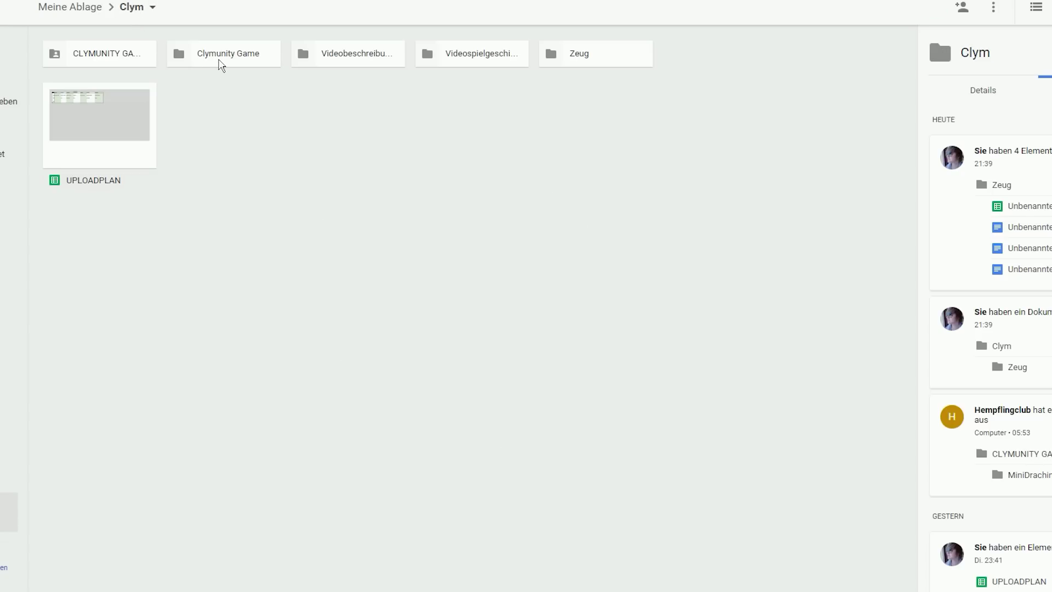
left_click(220, 64)
double_click(221, 64)
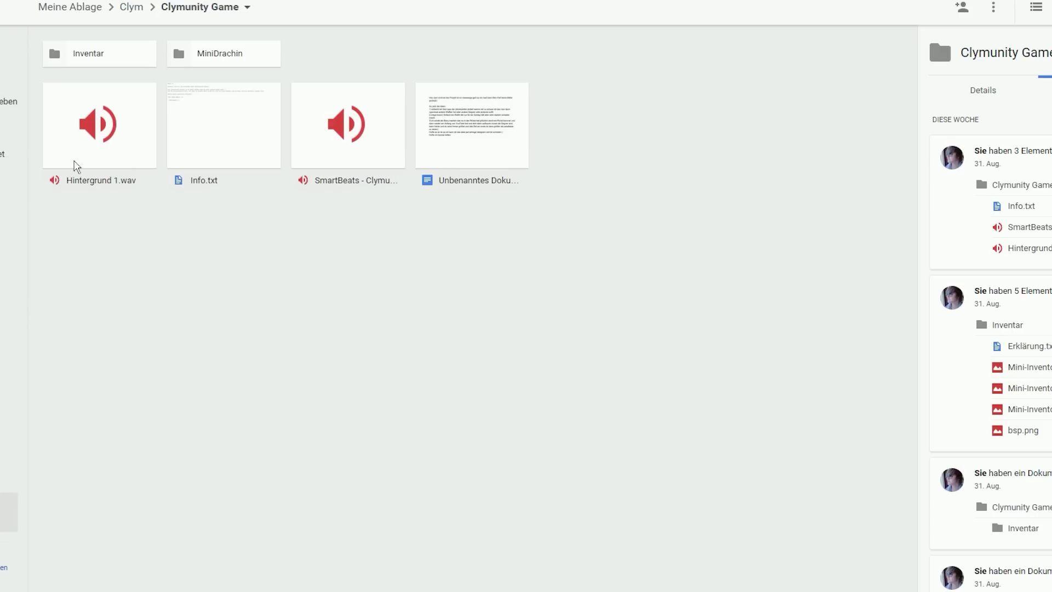
Open the Inventar folder and preview the bsp.png example image and the Erklärung.txt note.
double_click(102, 67)
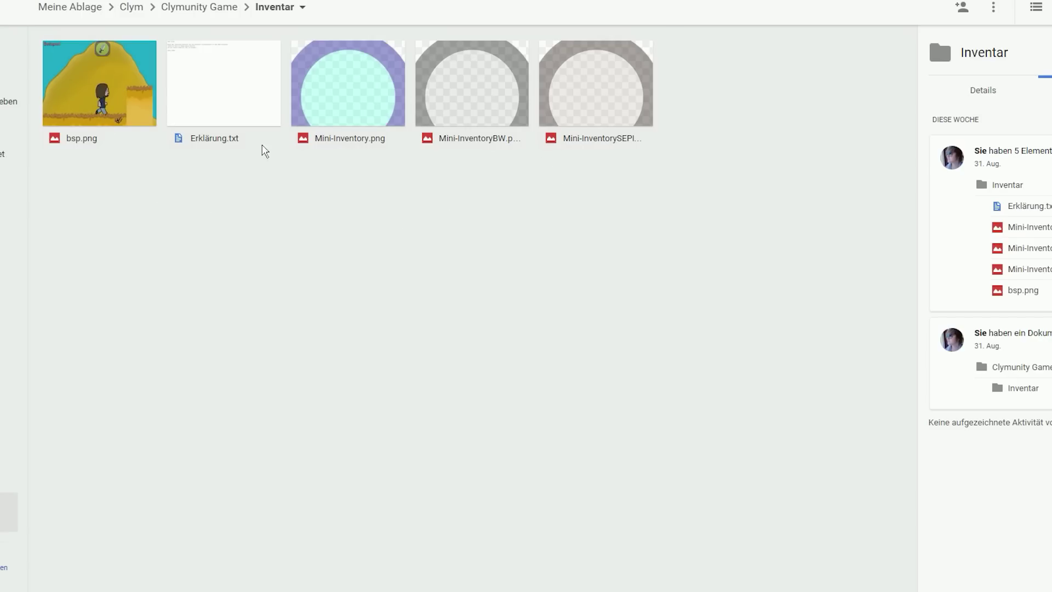
left_click(98, 95)
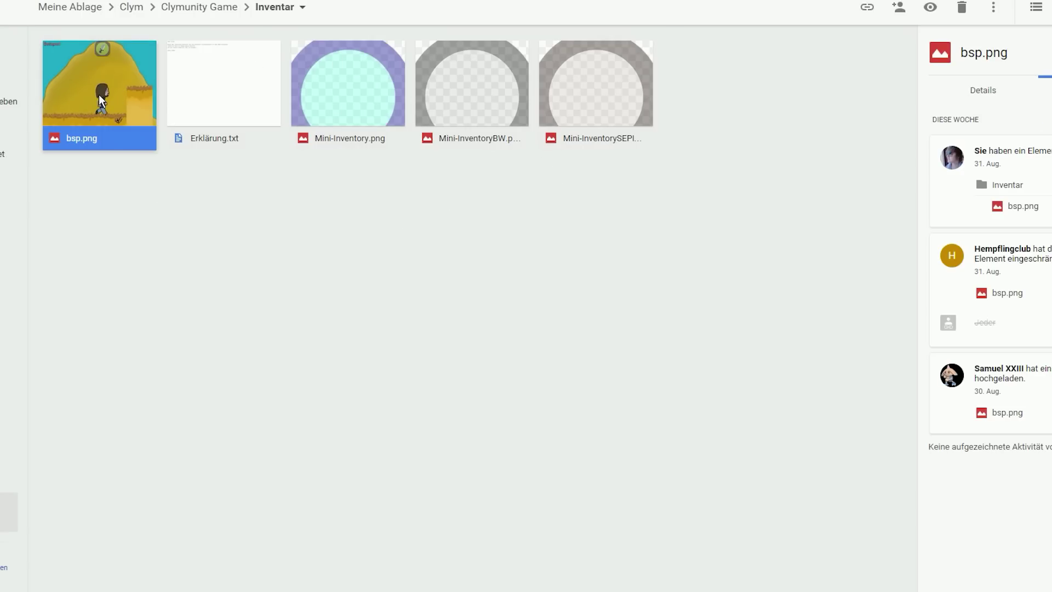
double_click(99, 94)
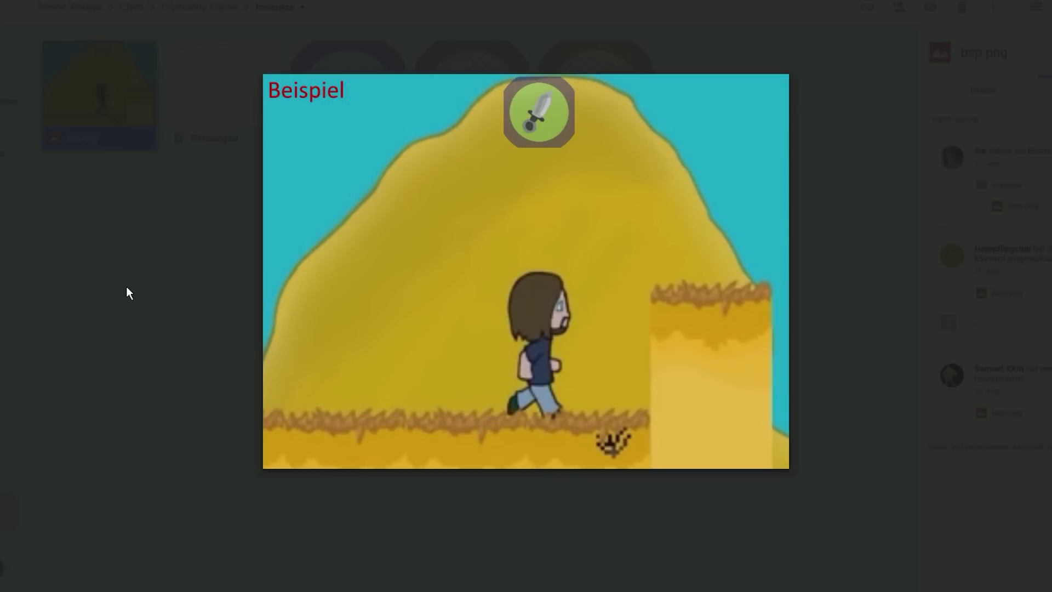
left_click(149, 245)
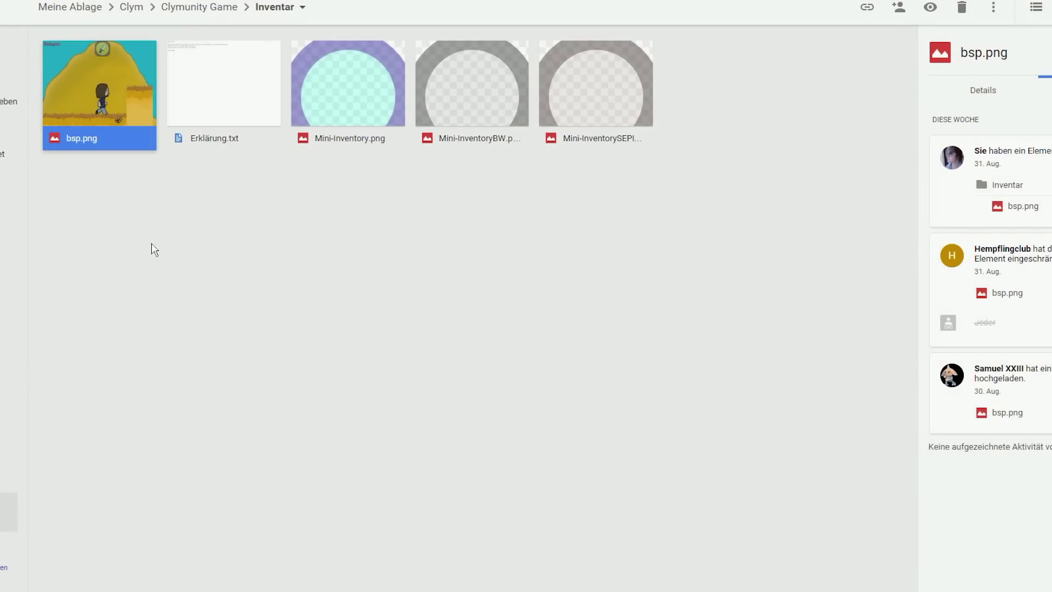
double_click(202, 97)
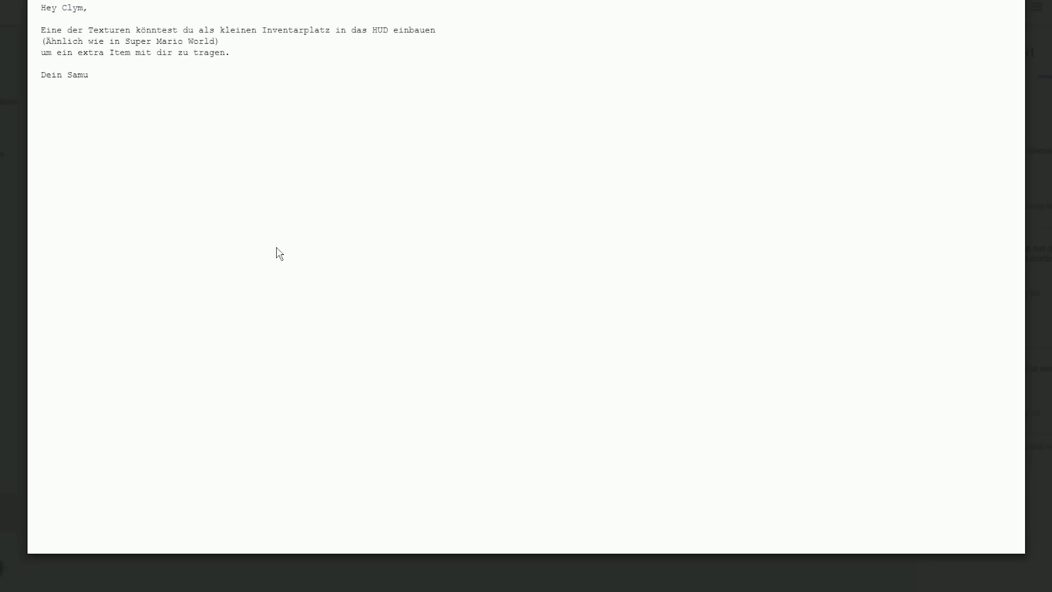
left_click(6, 345)
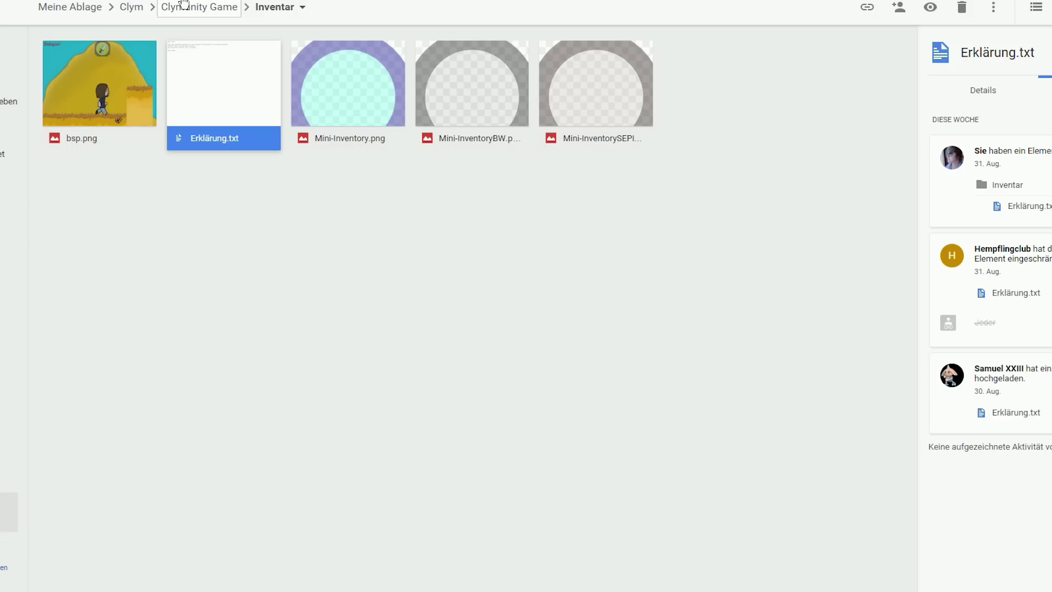
Go back to Clymunity Game and open the Unbenanntes Dokument of game ideas in Google Docs.
left_click(207, 11)
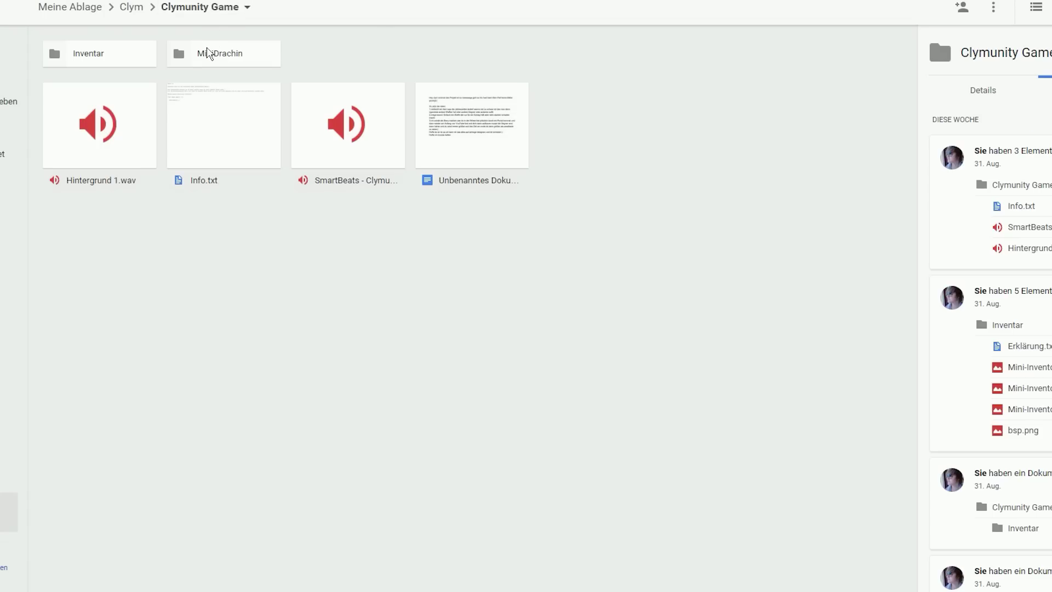
double_click(467, 156)
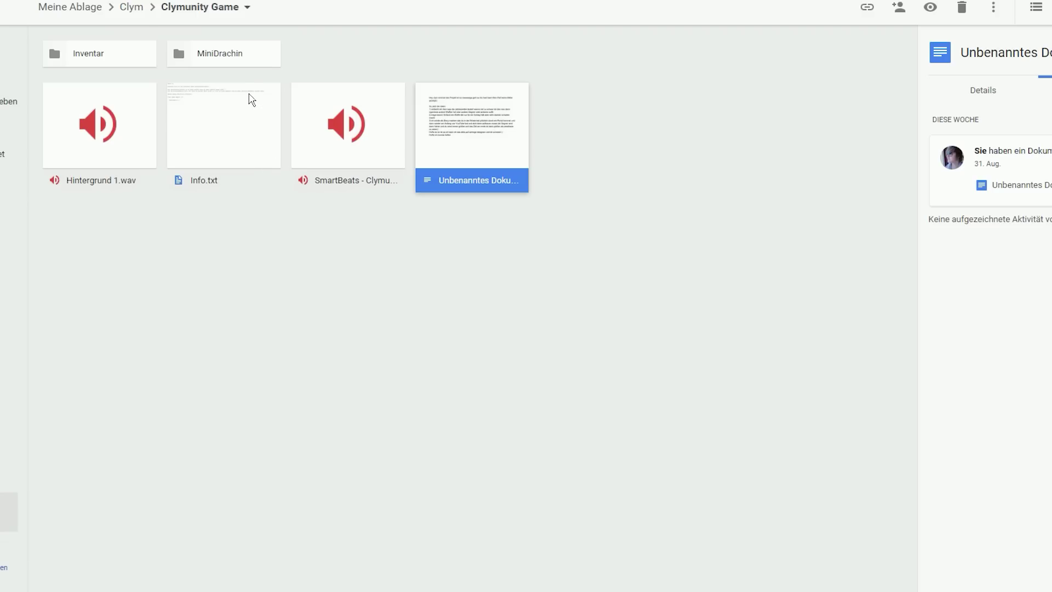
left_click(231, 138)
double_click(233, 142)
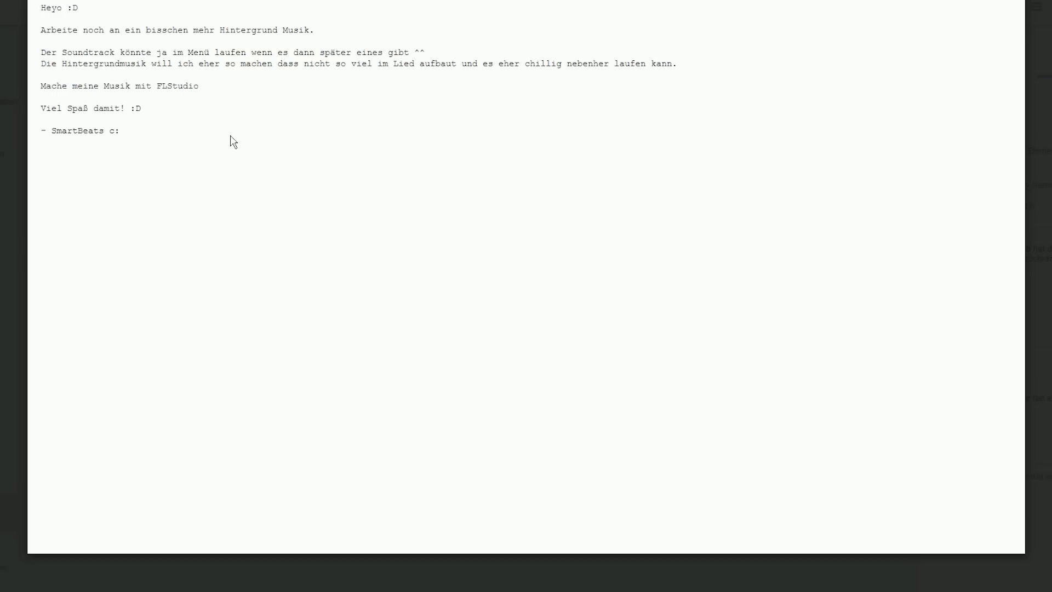
left_click(22, 399)
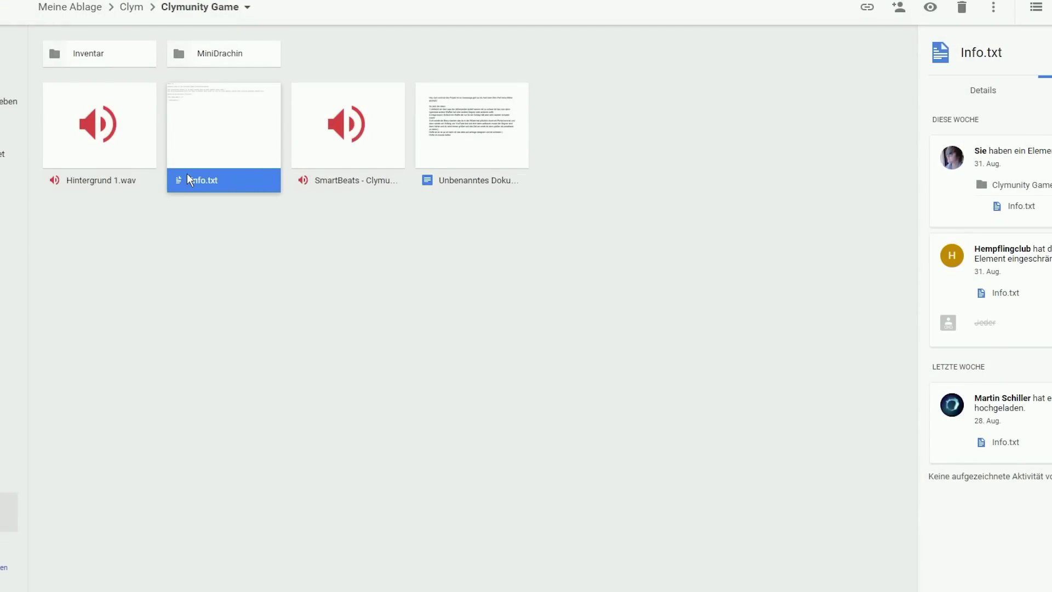
Open the MiniDrachin folder and read its Unbenanntes Dokument of game ideas, then clear the selection.
double_click(217, 54)
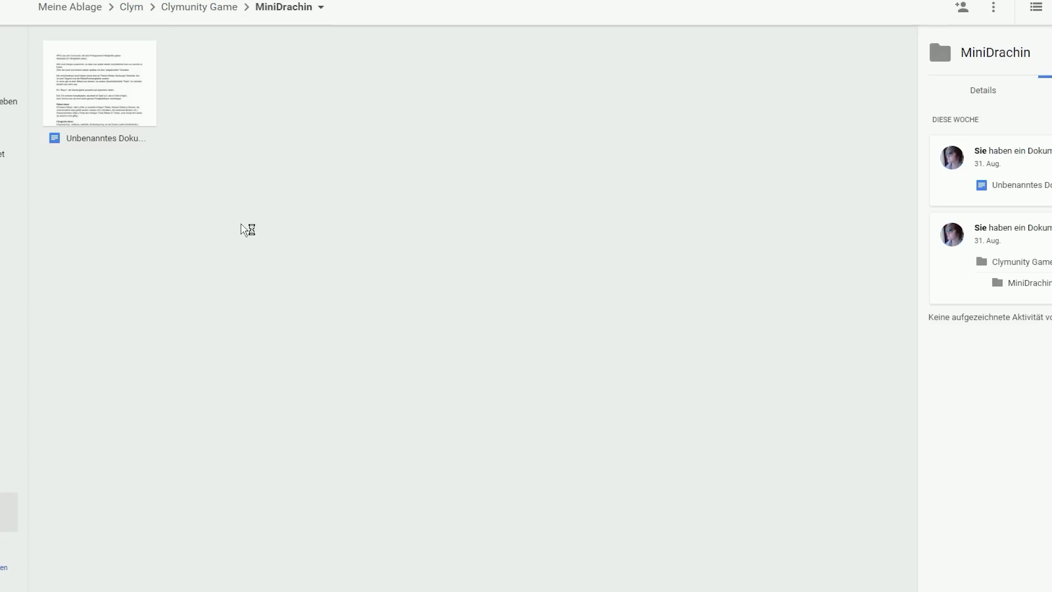
double_click(115, 117)
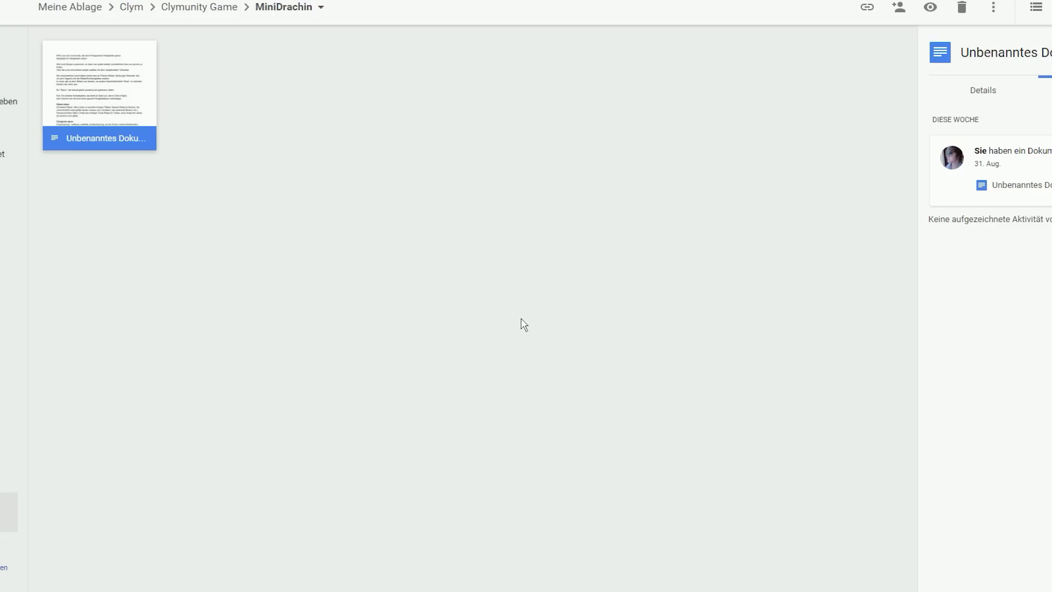
left_click(451, 452)
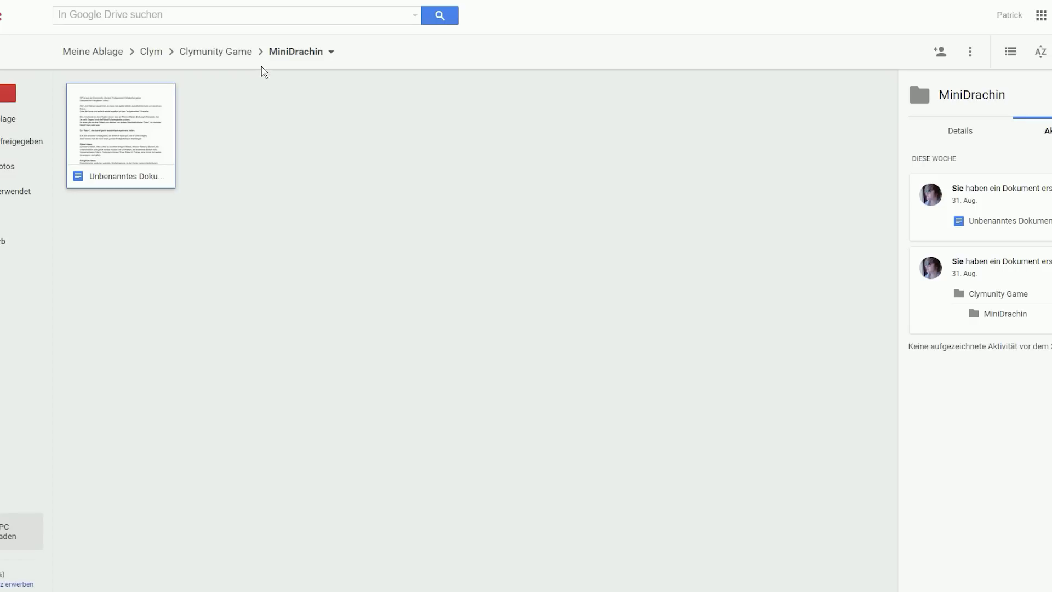
Download SmartBeats - Clymunity Game Soundtrack.wav past the virus-scan warning and open it in VLC.
left_click(228, 53)
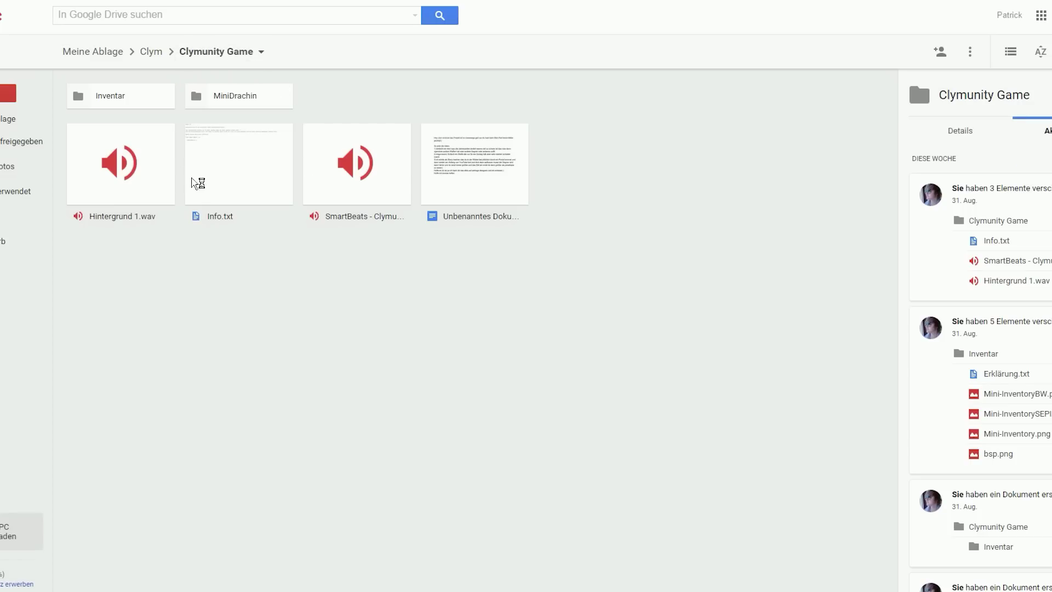
left_click(353, 163)
double_click(354, 163)
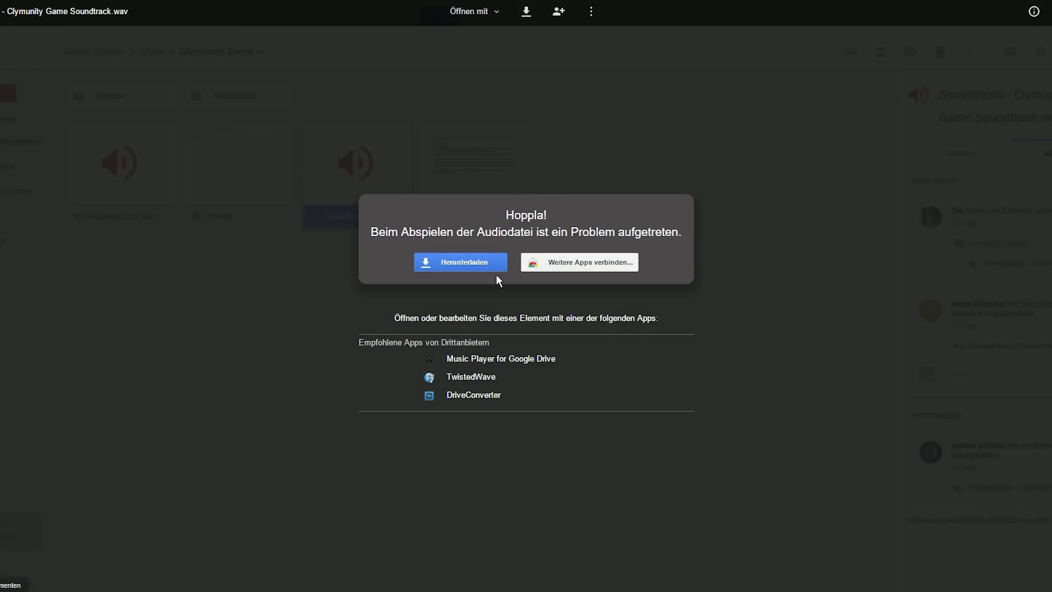
left_click(474, 264)
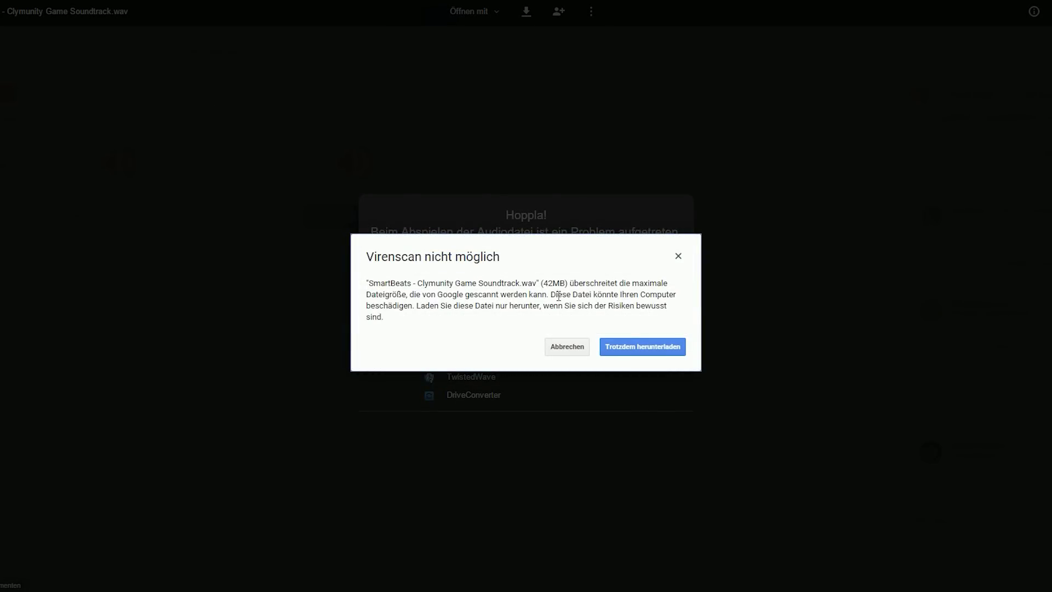
left_click(661, 343)
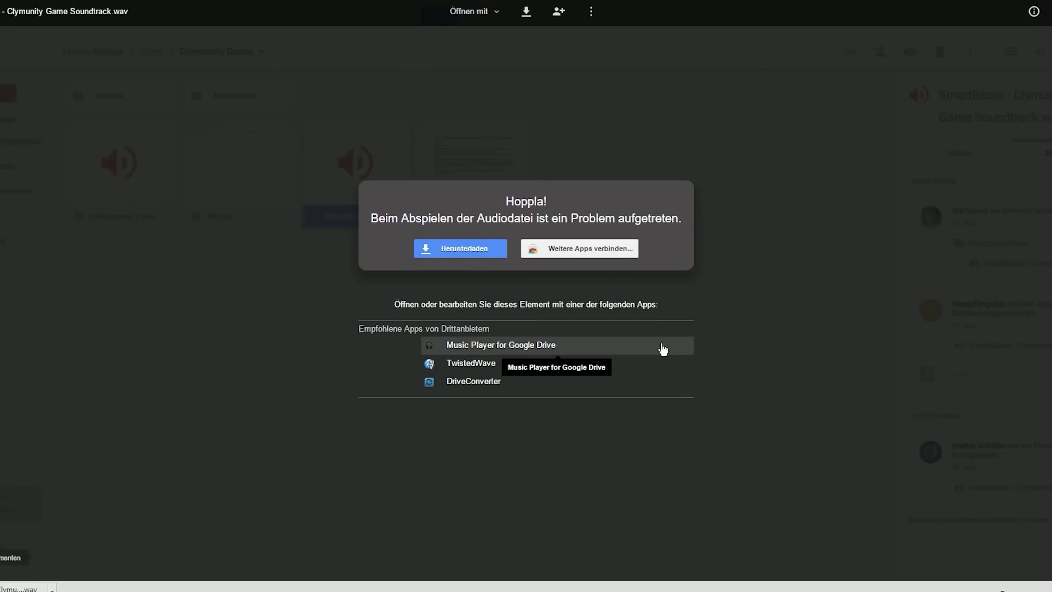
left_click(731, 332)
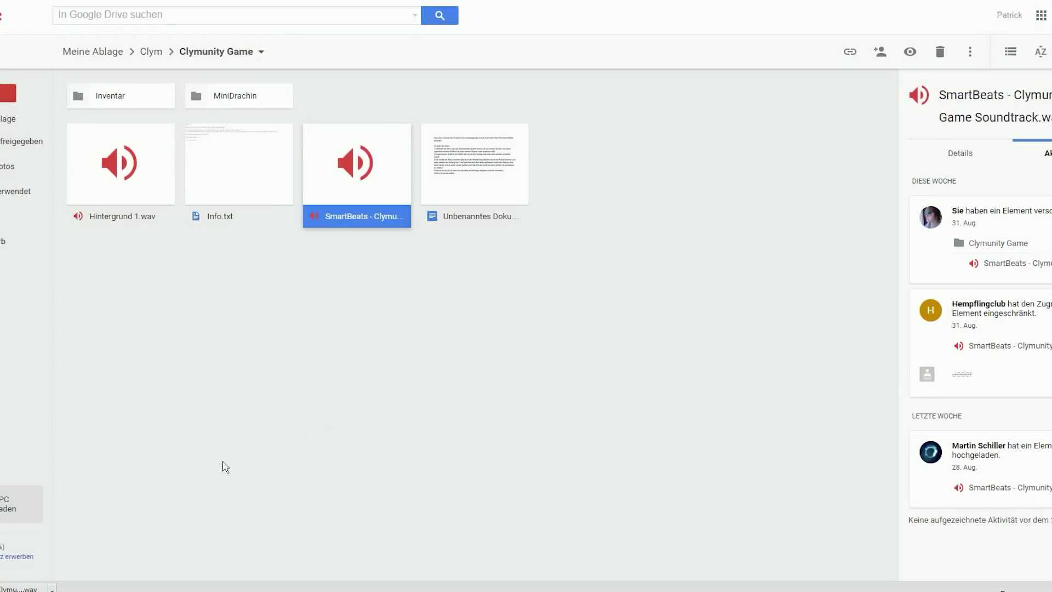
left_click(11, 589)
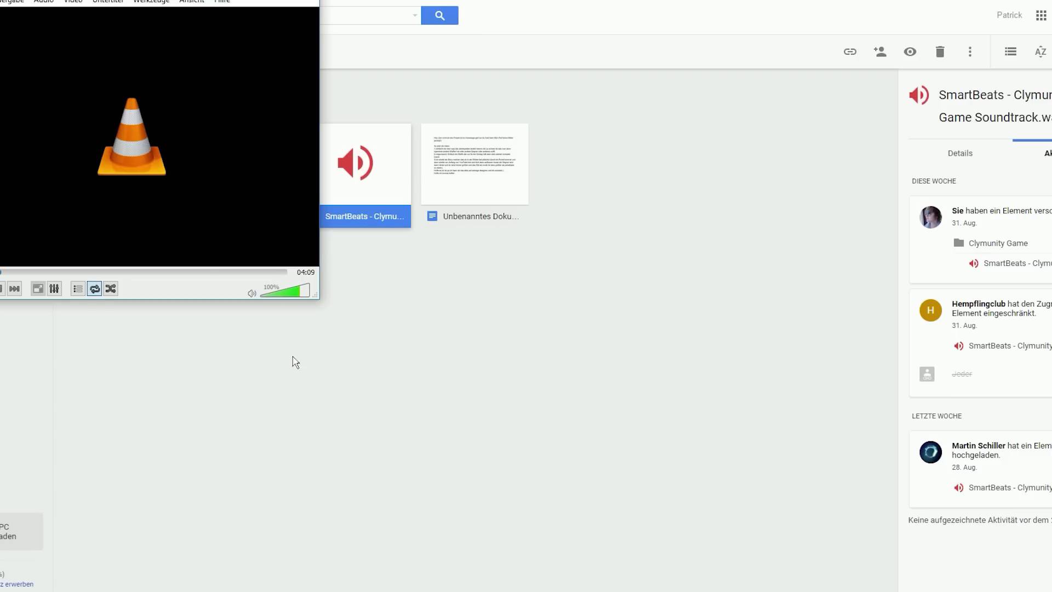
Skip the soundtrack to about 1:00, 1:52, 2:35 and near the end, then quit VLC.
left_click(66, 272)
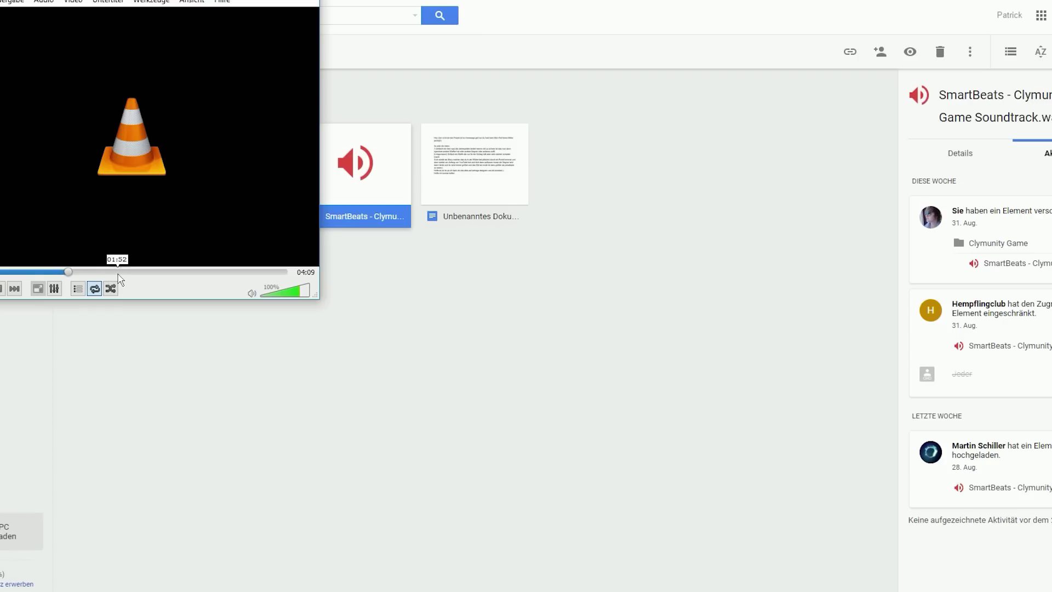
left_click(119, 273)
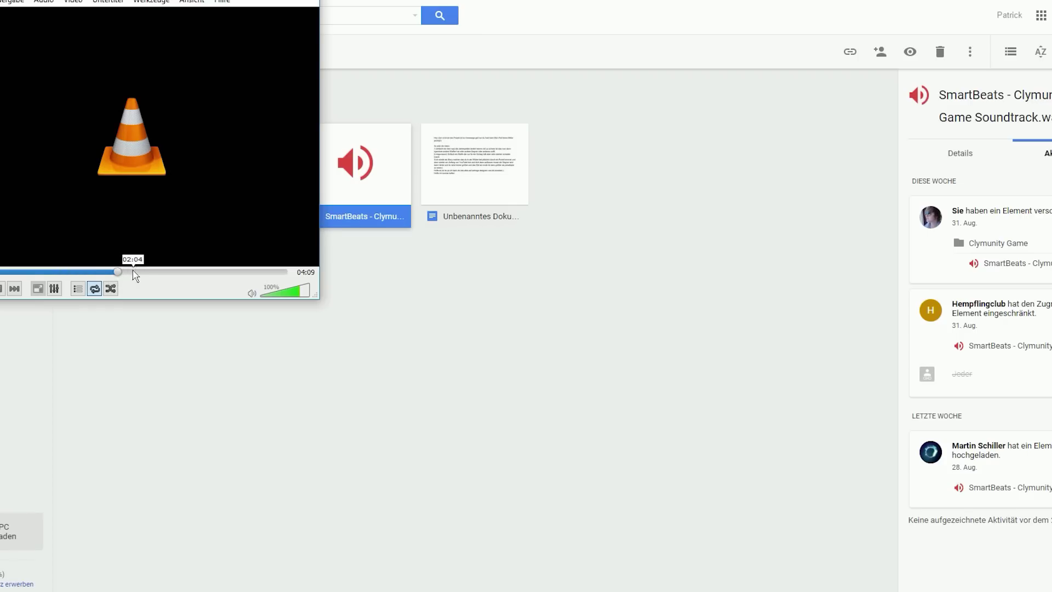
left_click(172, 272)
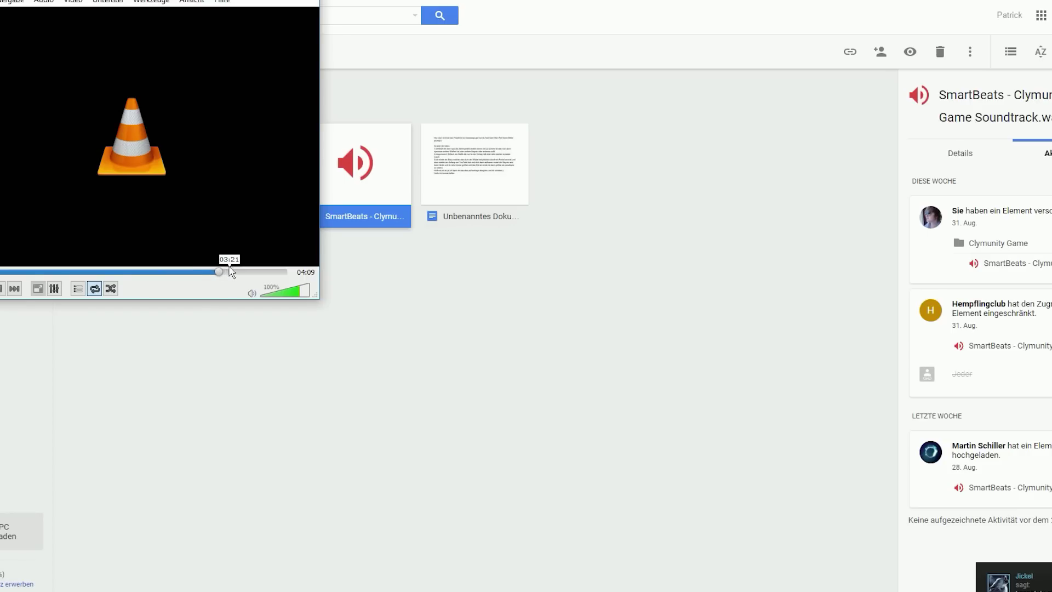
left_click(261, 272)
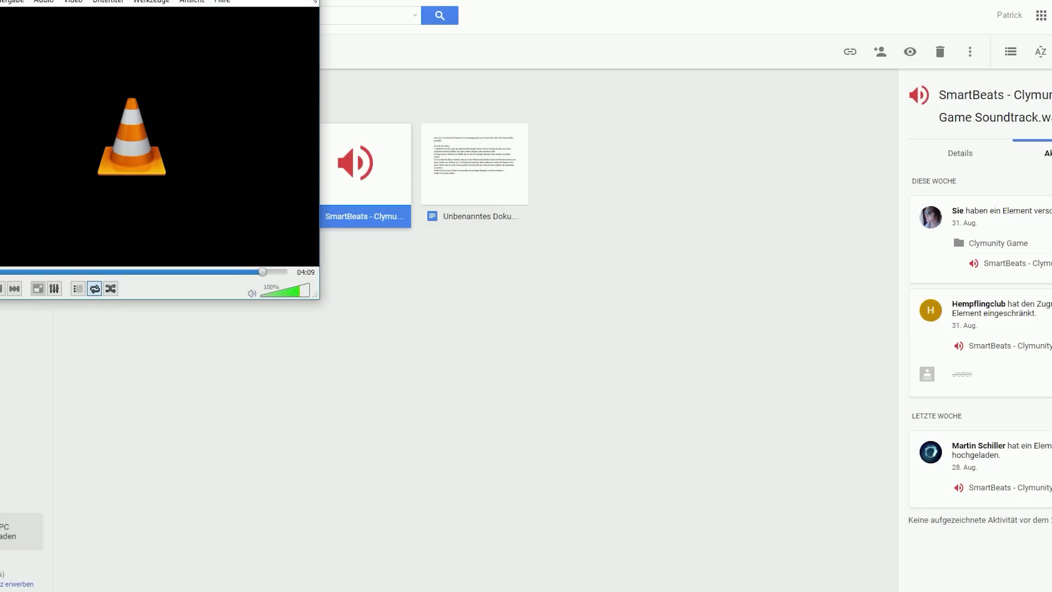
key("ctrl+q")
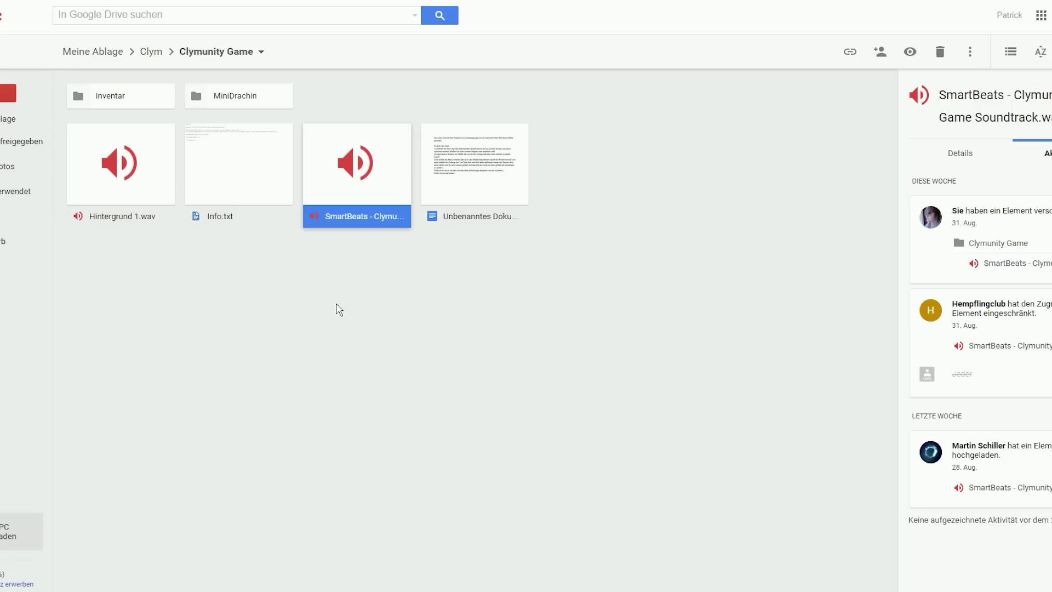
Preview Hintergrund 1.wav in Drive and play it from about 0:07.
double_click(138, 184)
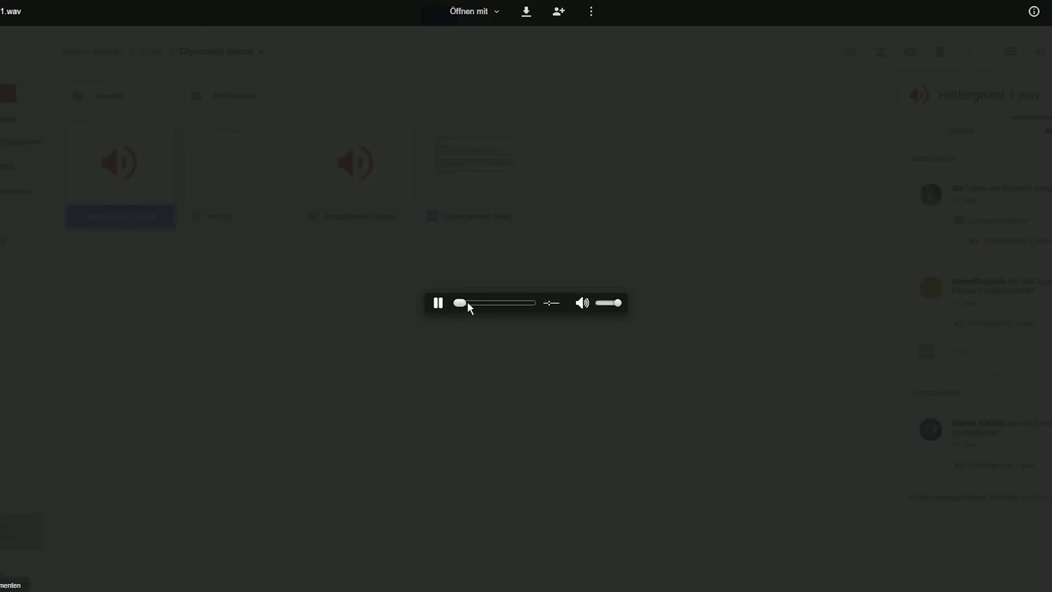
left_click_drag(459, 304, 463, 307)
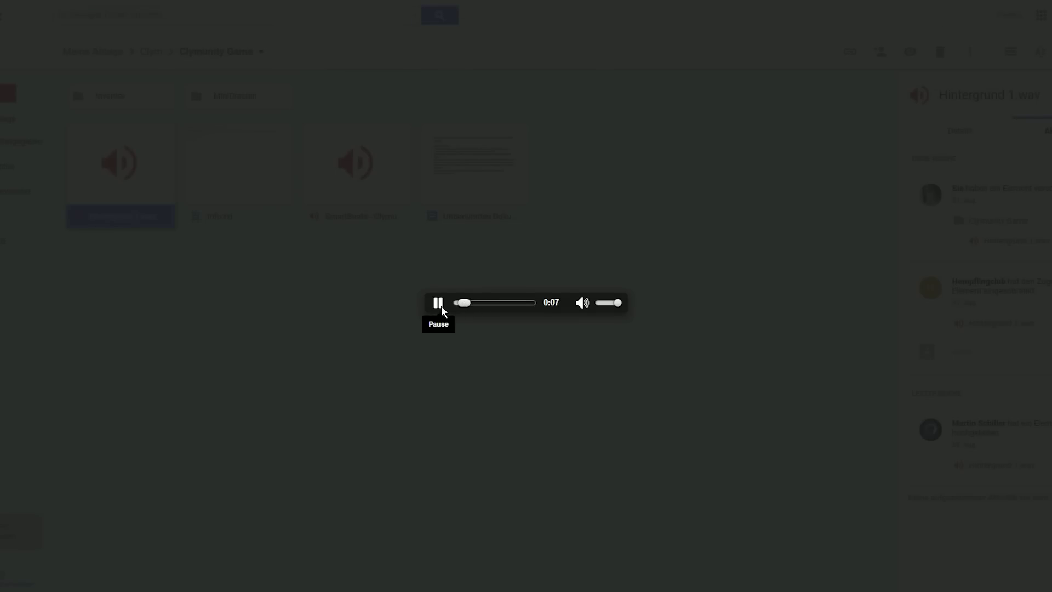
left_click(442, 307)
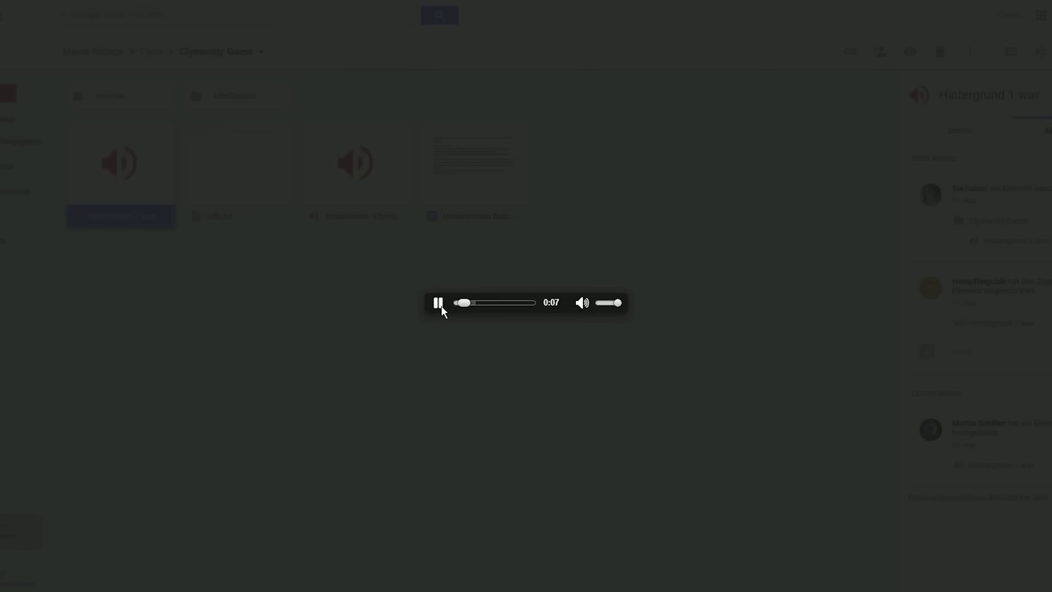
left_click(468, 274)
right_click(148, 168)
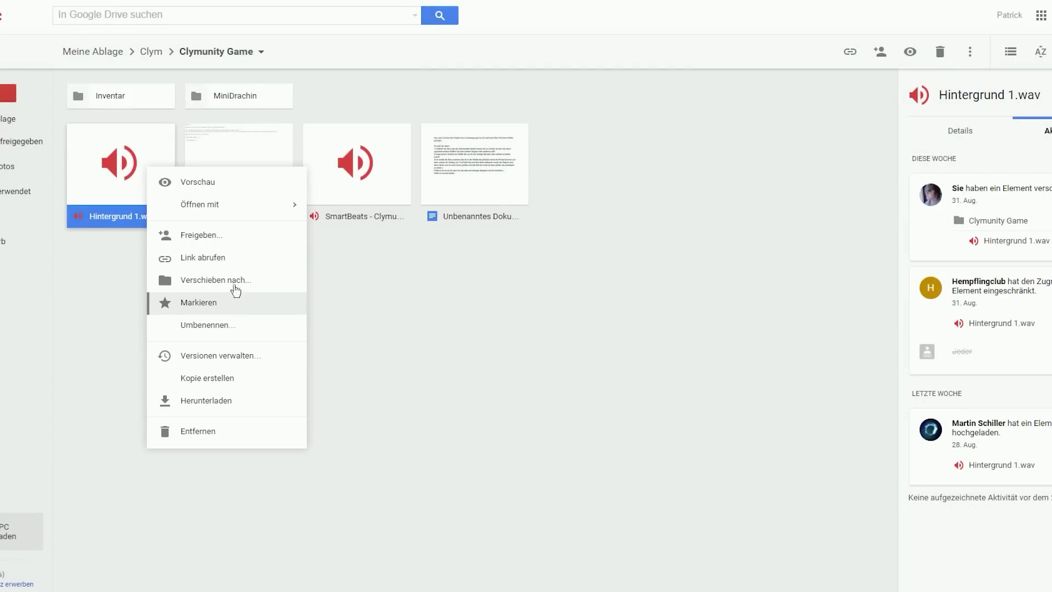
Download Hintergrund 1.wav with Herunterladen and open the finished file in VLC.
left_click(208, 400)
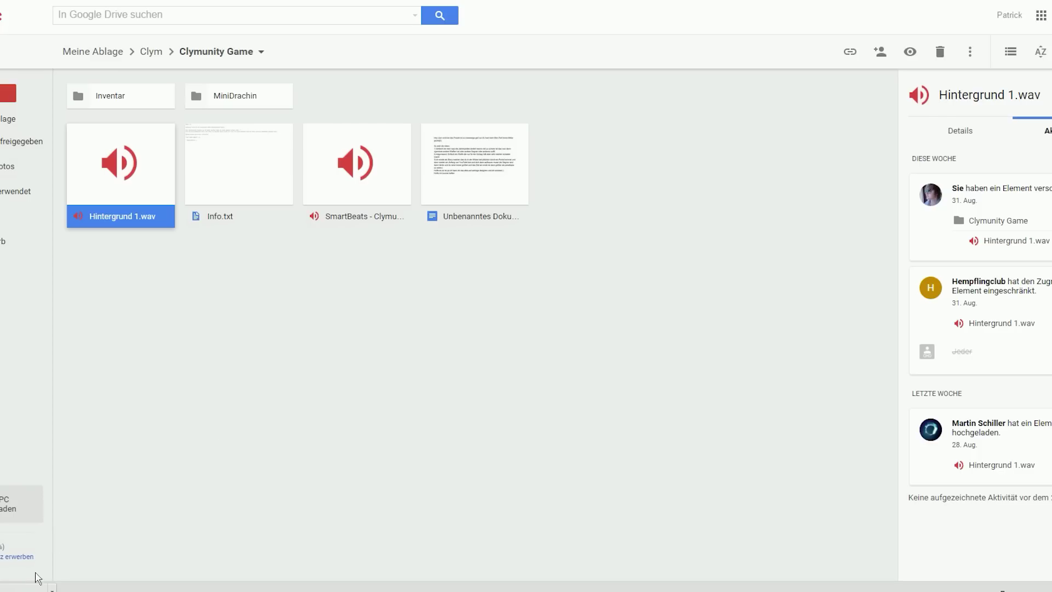
left_click(27, 587)
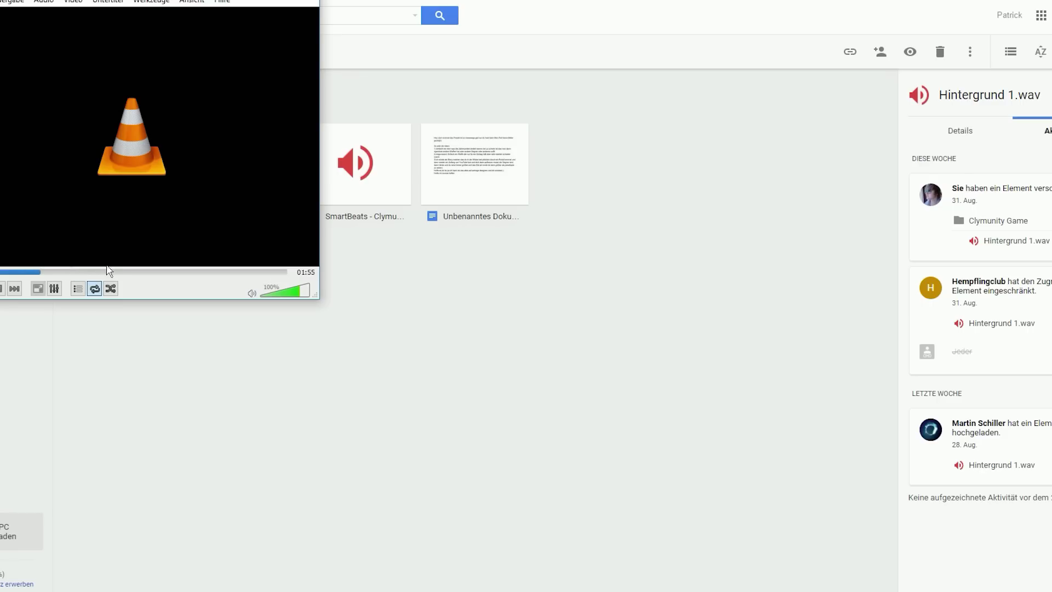
Jump the background track ahead to about 1:28, then quit VLC with Ctrl+Q.
left_click(141, 272)
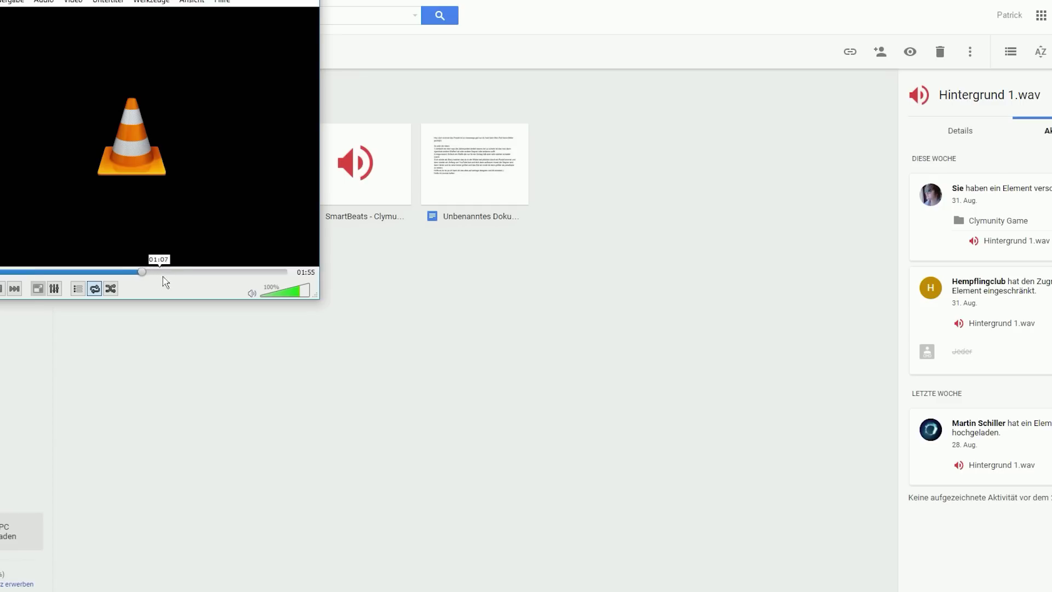
left_click(217, 272)
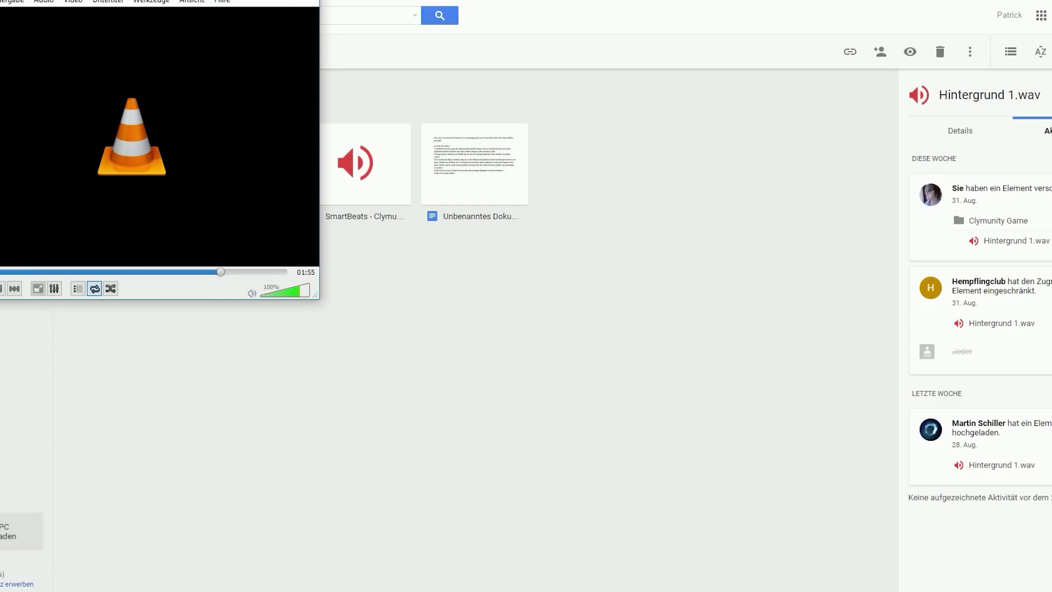
key("ctrl+q")
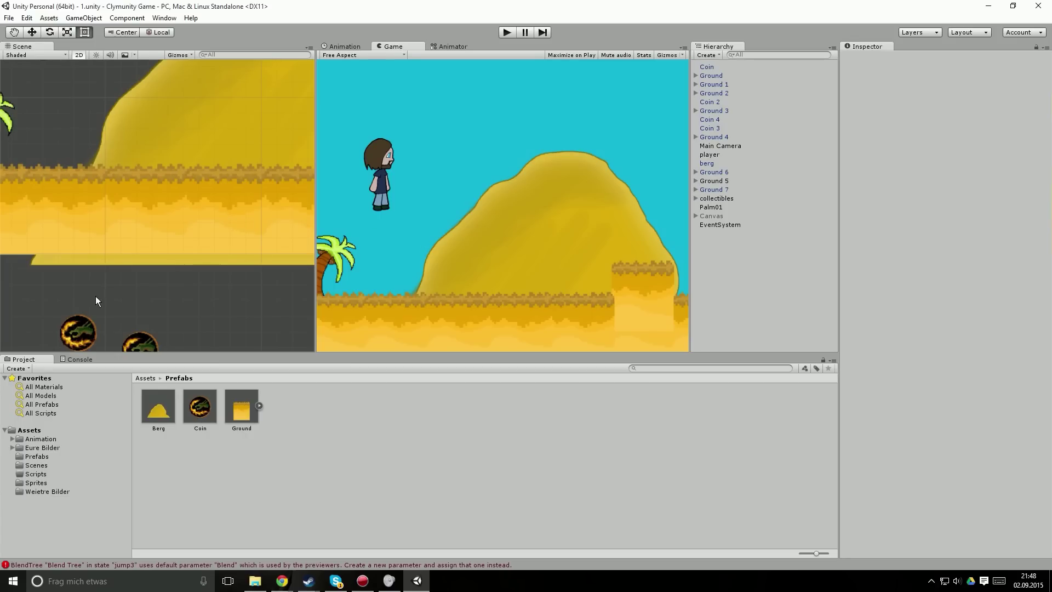
Zoom the Scene view and select the coin in the level to inspect it.
scroll(108, 295, "down", 2)
scroll(94, 305, "down", 3)
scroll(99, 288, "down", 2)
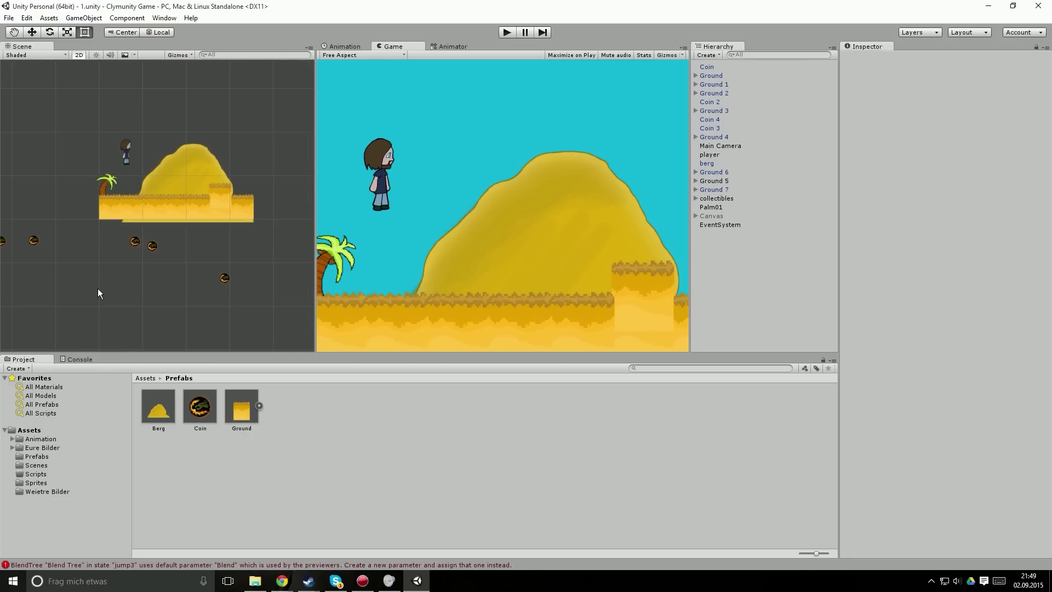
scroll(98, 288, "up", 1)
scroll(109, 242, "up", 1)
scroll(111, 255, "up", 1)
scroll(111, 261, "up", 1)
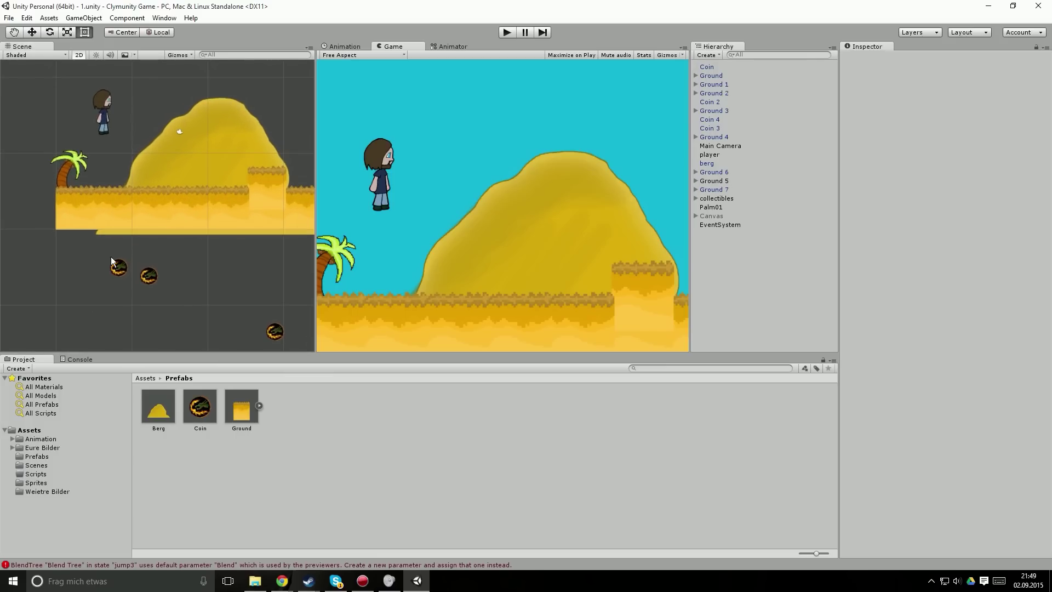
left_click(116, 267)
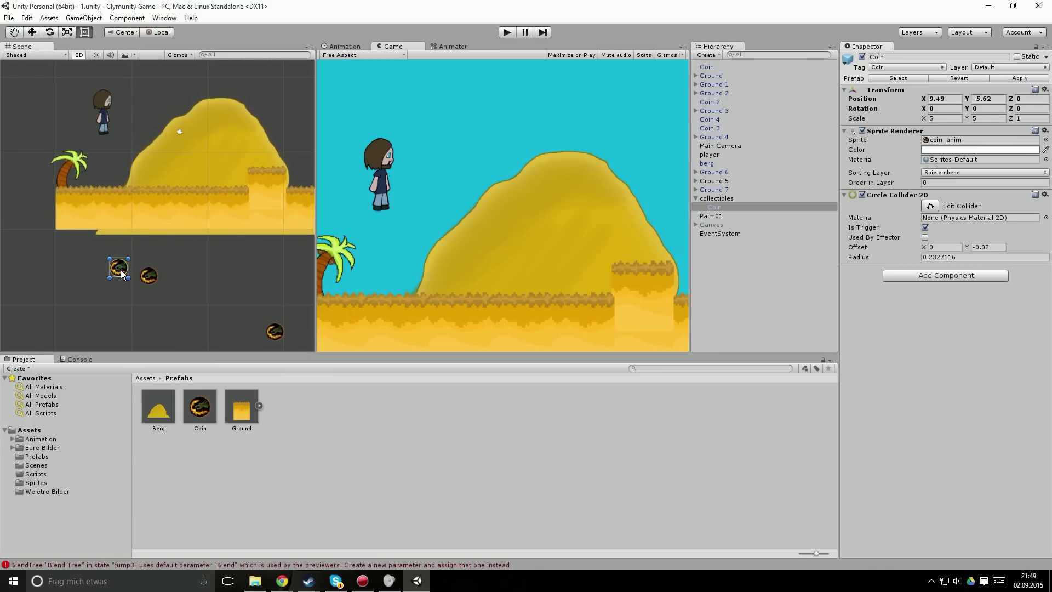
Browse the Animation, Hero, Scenes, Weietre Bilder, Sprites and Scripts folders, checking coin_anim's sub-sprites.
left_click(33, 441)
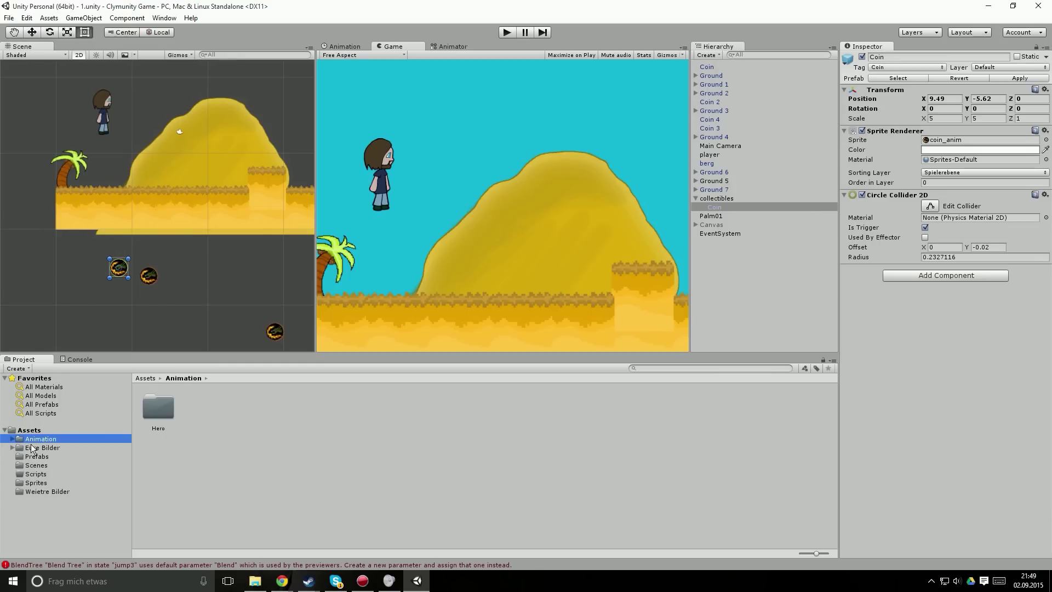
left_click(13, 439)
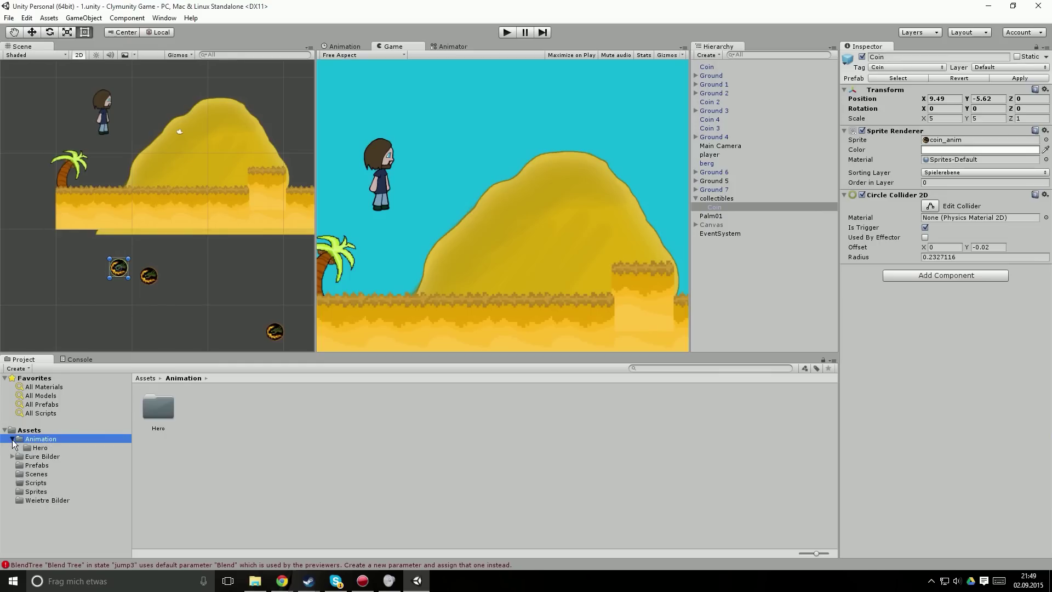
left_click(40, 448)
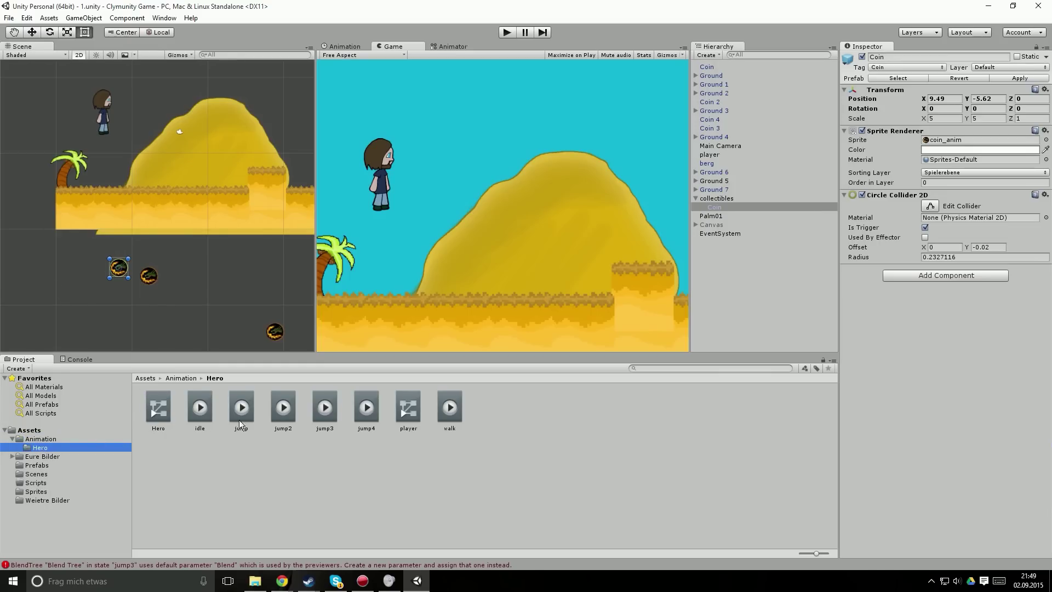
left_click(47, 476)
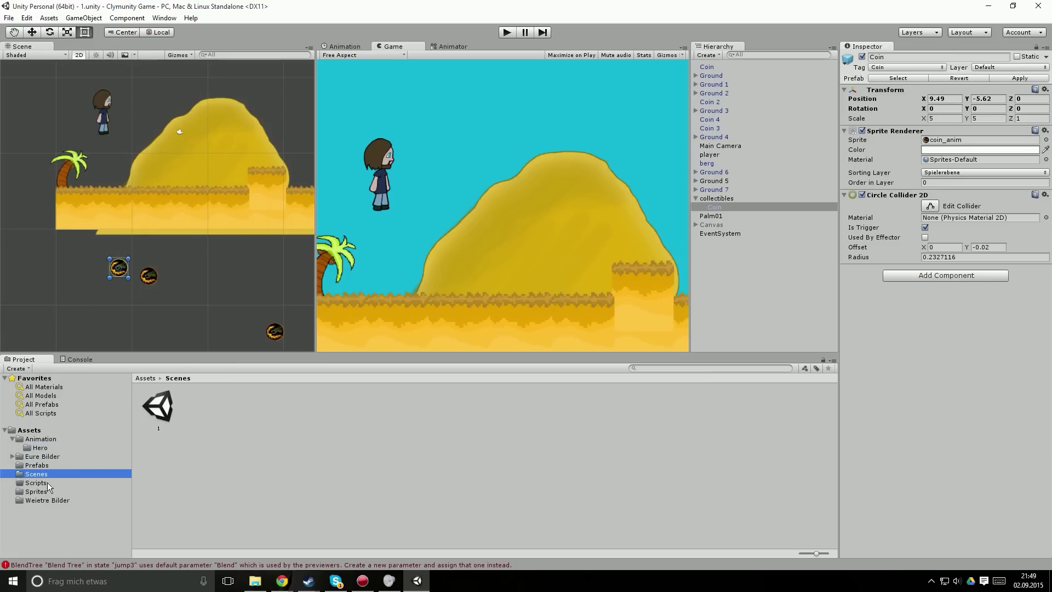
left_click(41, 501)
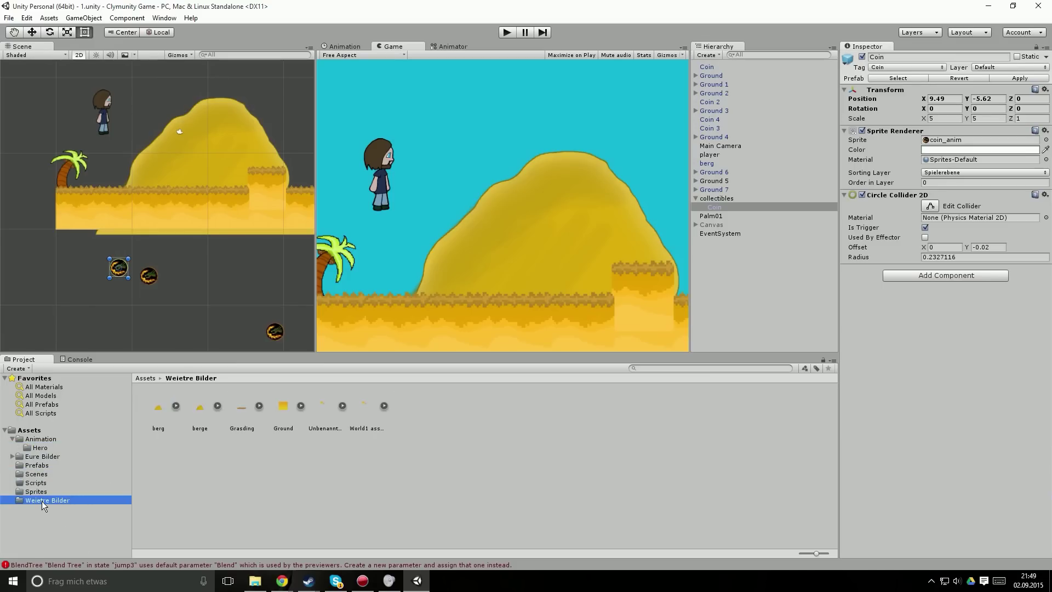
left_click(45, 490)
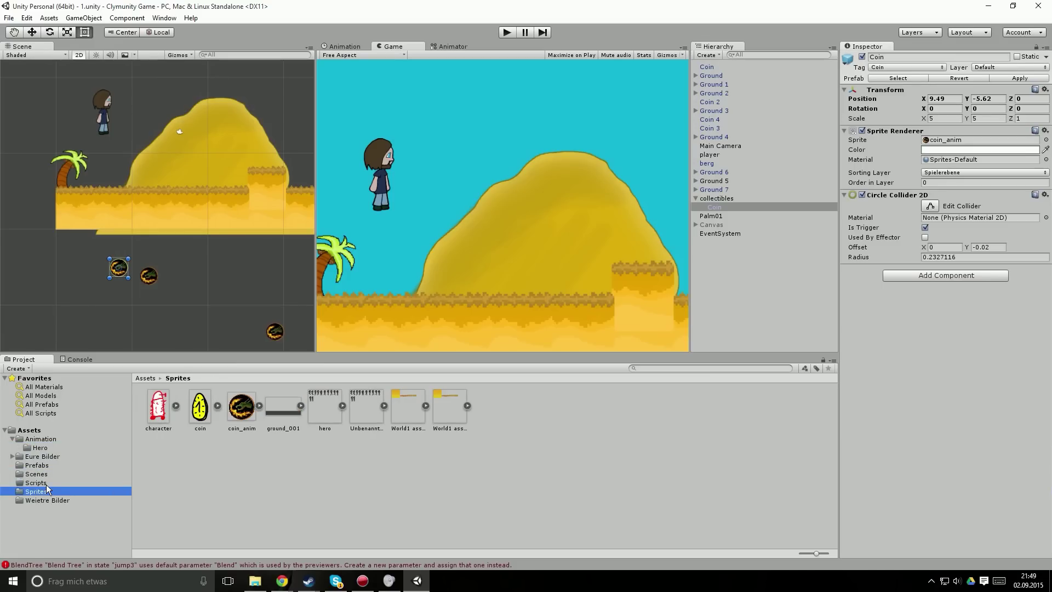
left_click(259, 405)
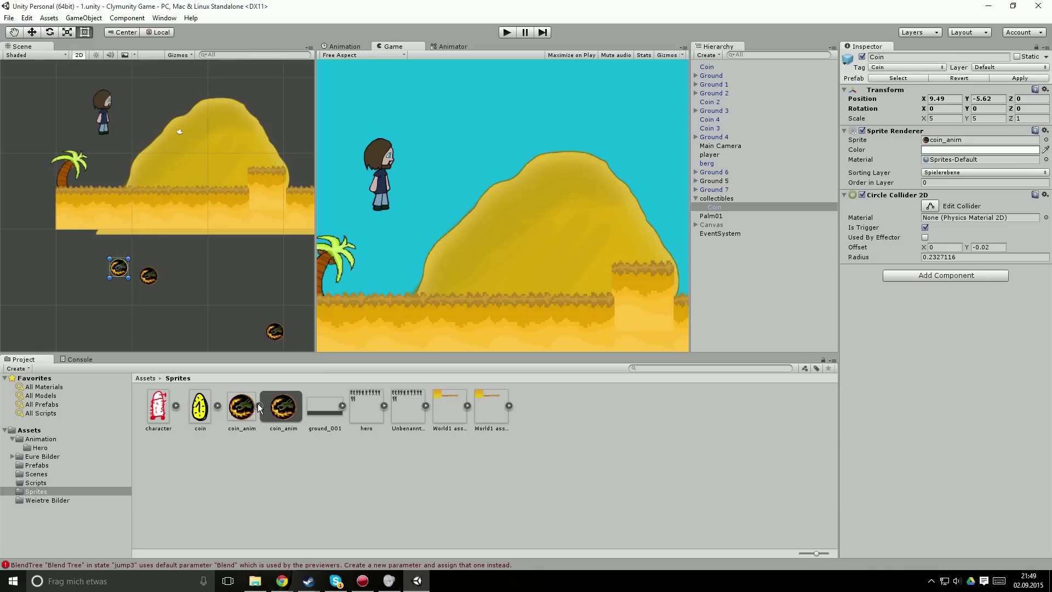
left_click(258, 403)
left_click(41, 482)
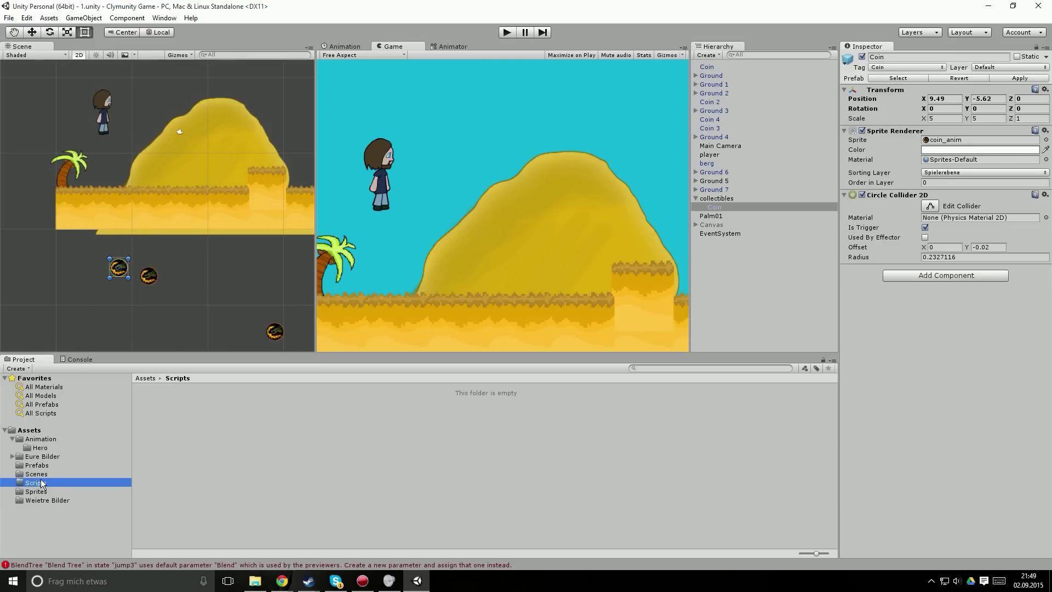
left_click(43, 474)
Show the Berg, Coin and Ground prefabs, then expand Eure Bilder and open its Coin folder.
left_click(50, 465)
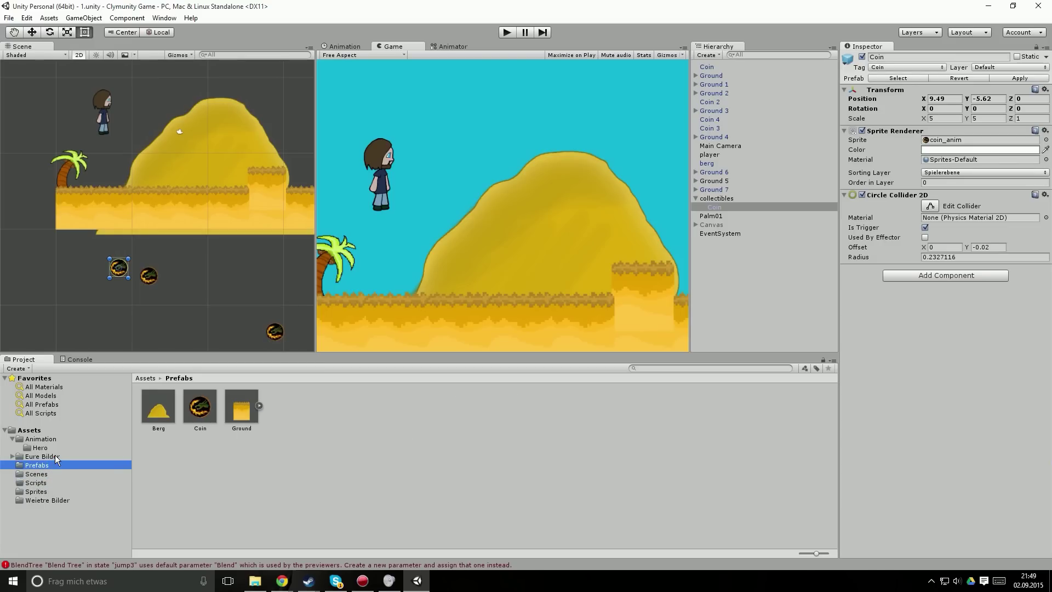
left_click(54, 455)
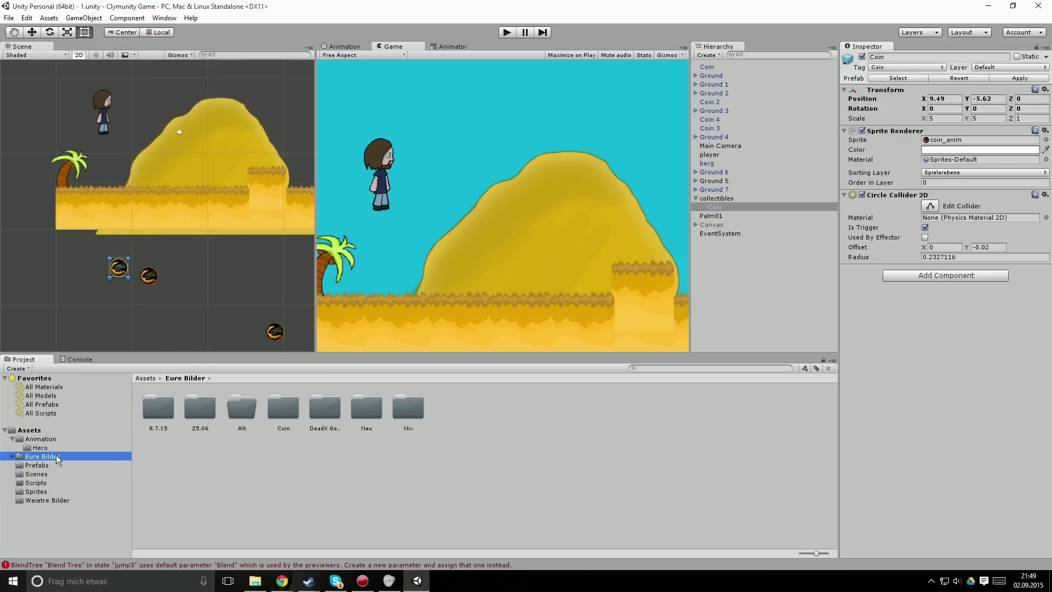
left_click(12, 457)
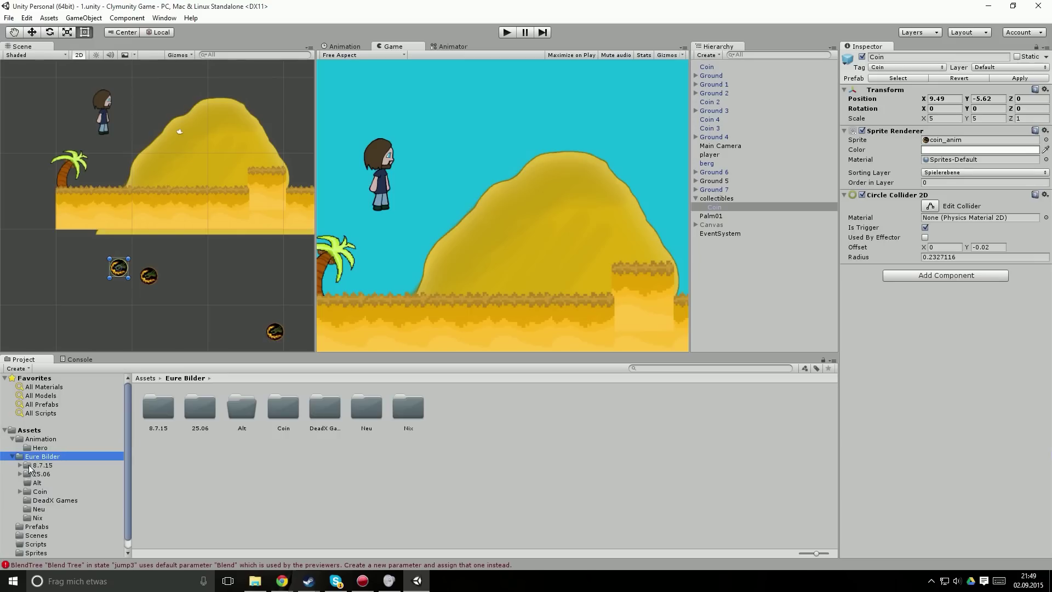
left_click(20, 491)
left_click(50, 493)
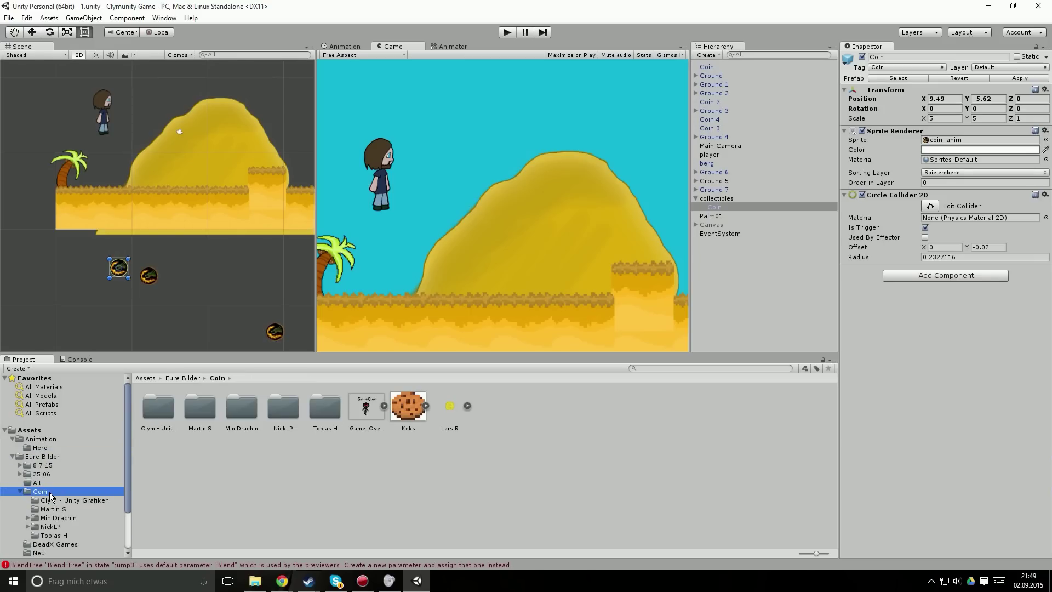
Open MiniDrachin > CoinFrames (frame1–frame29) and frame the Coin object in the Scene view.
double_click(232, 412)
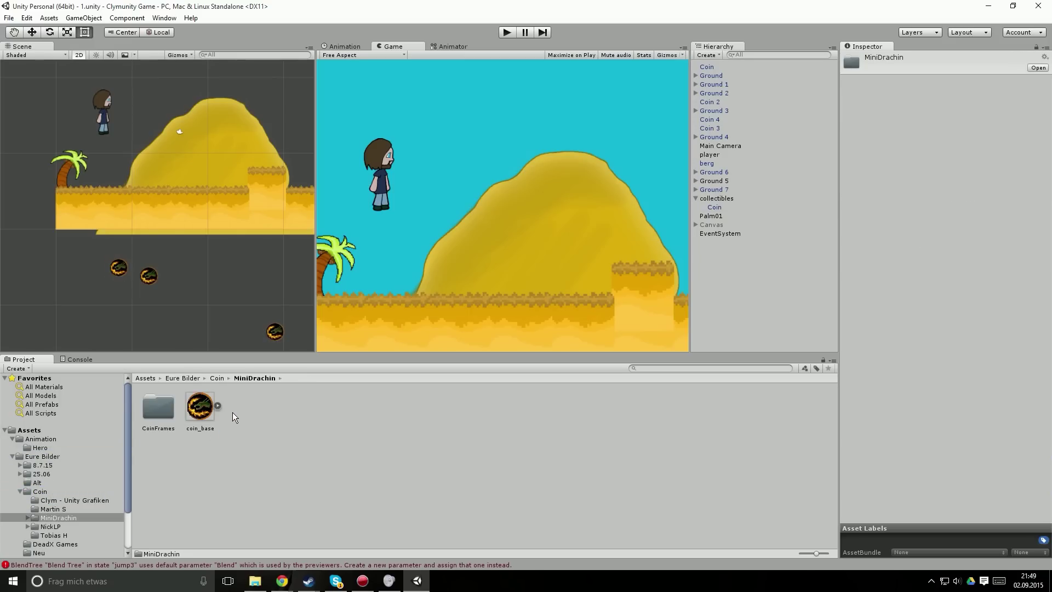
double_click(171, 415)
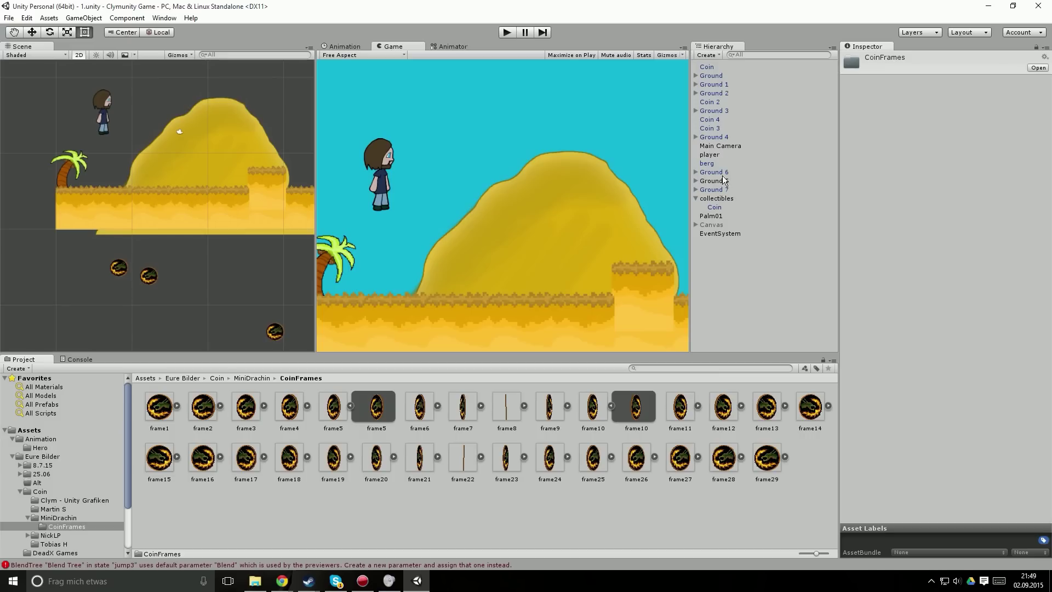
double_click(718, 68)
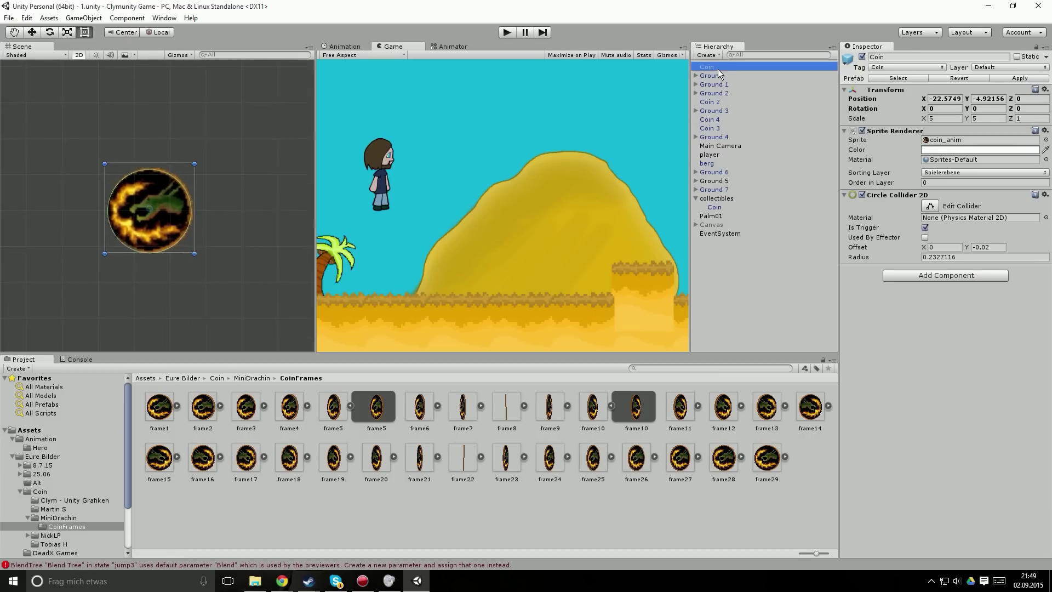
Add an Animator component to Coin via an 'anima' search and show the Animator window.
left_click(909, 279)
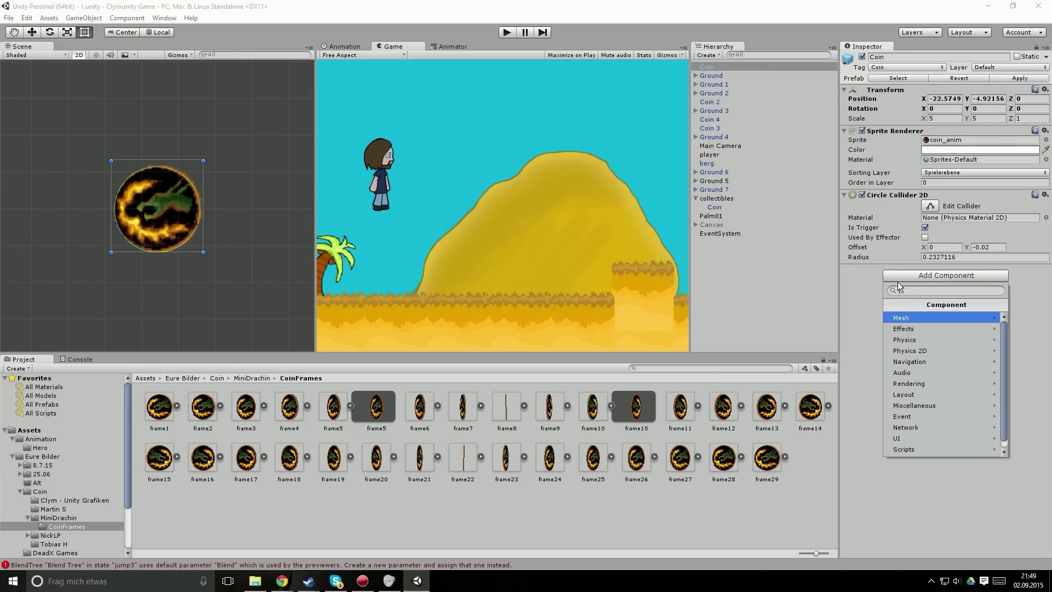
type("anima")
left_click(913, 331)
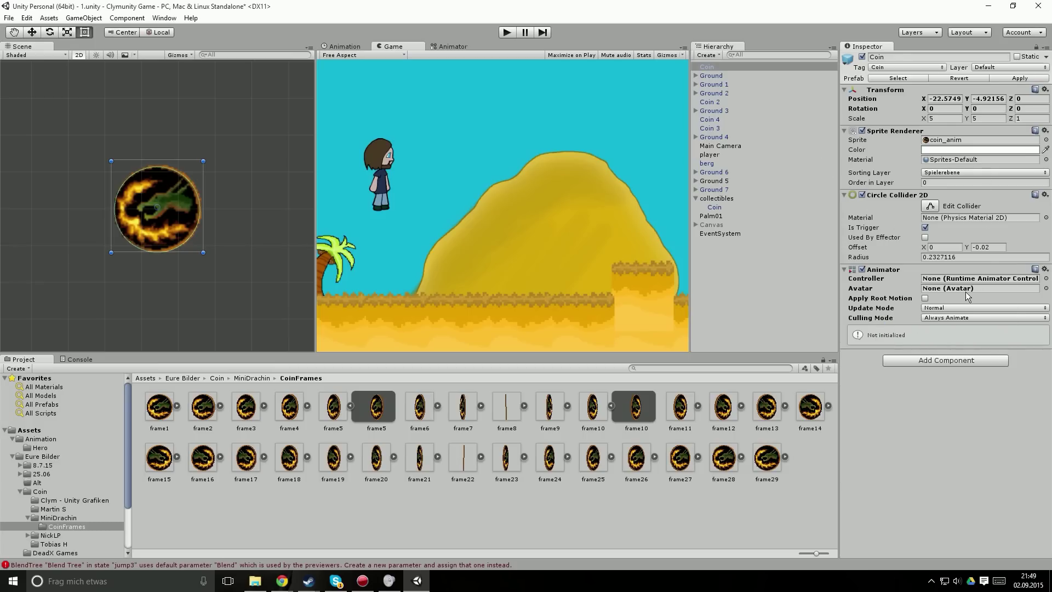
left_click(446, 47)
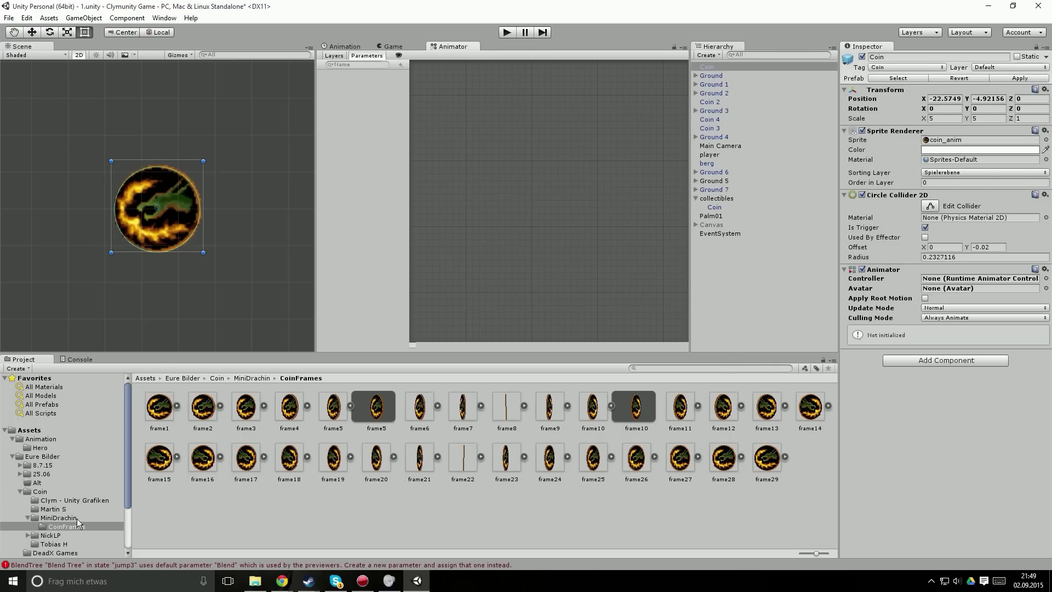
Create an Animator Controller named Coin in the Assets > Animation folder.
right_click(226, 503)
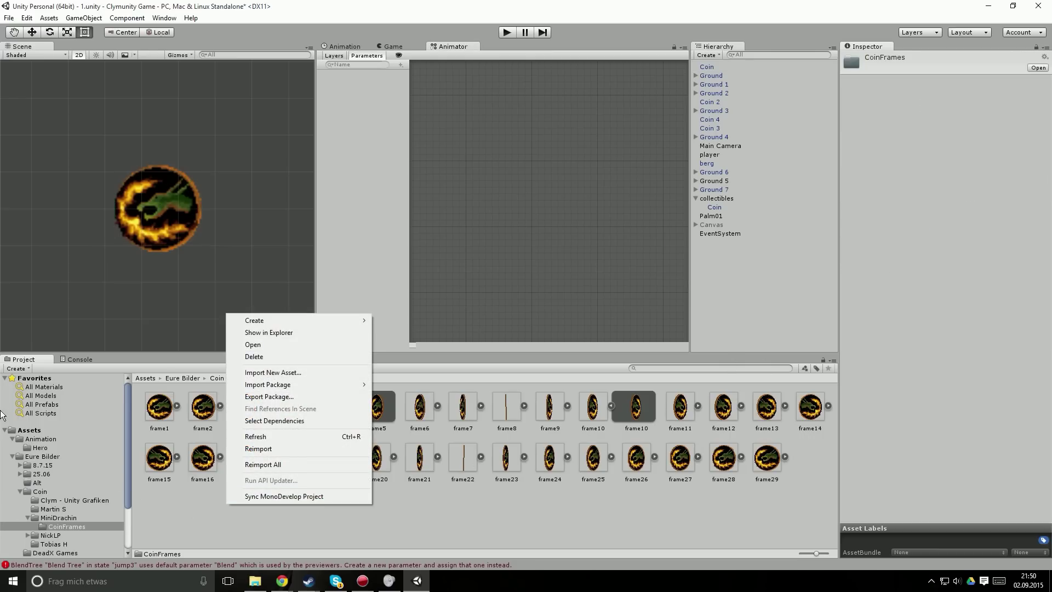
left_click(43, 440)
right_click(209, 491)
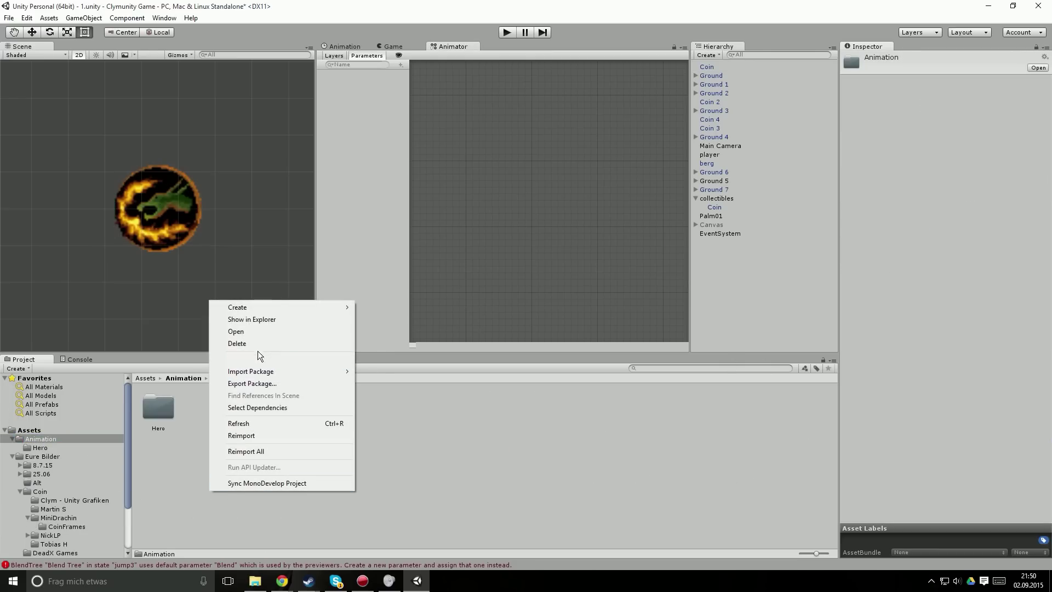
right_click(176, 445)
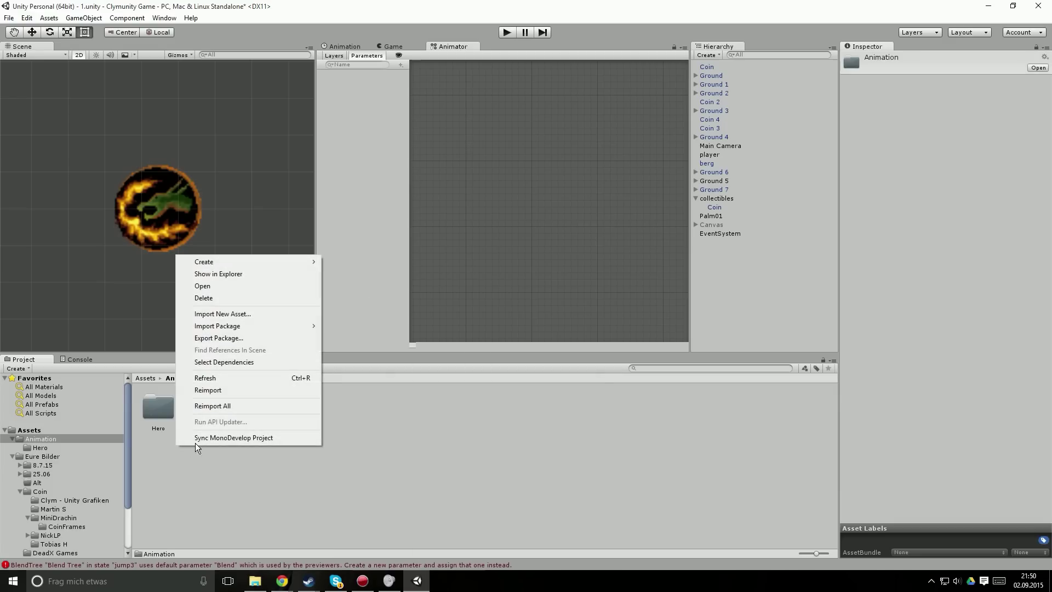
mouse_move(276, 263)
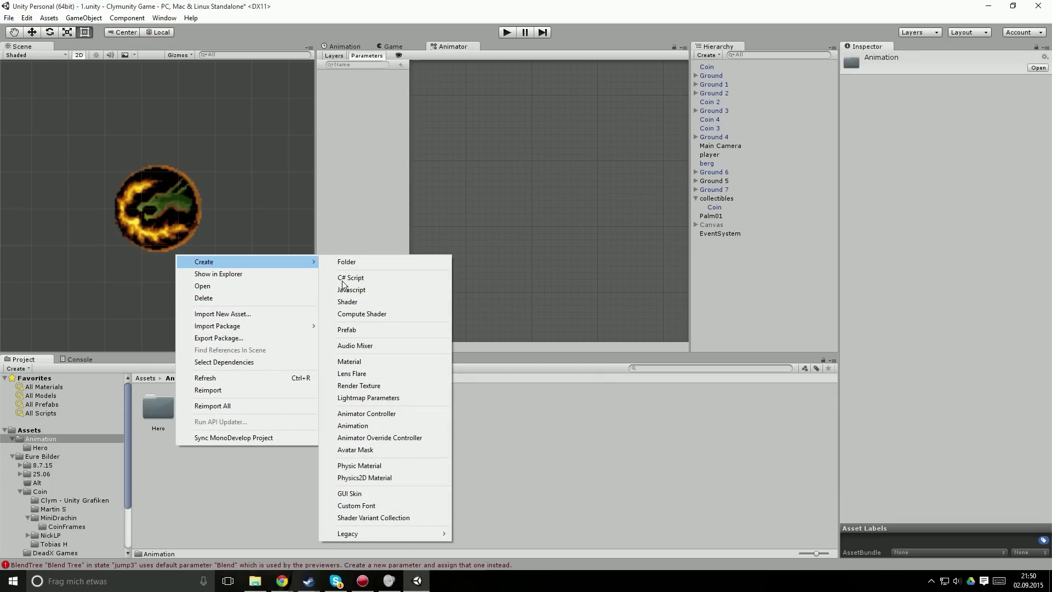
left_click(370, 413)
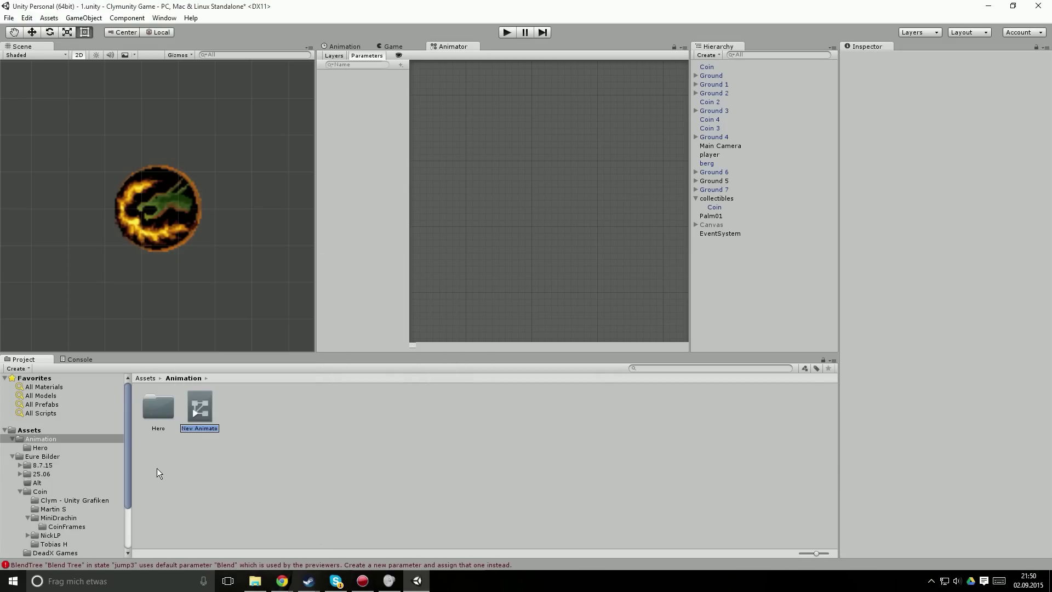
type("Coin")
key("Return")
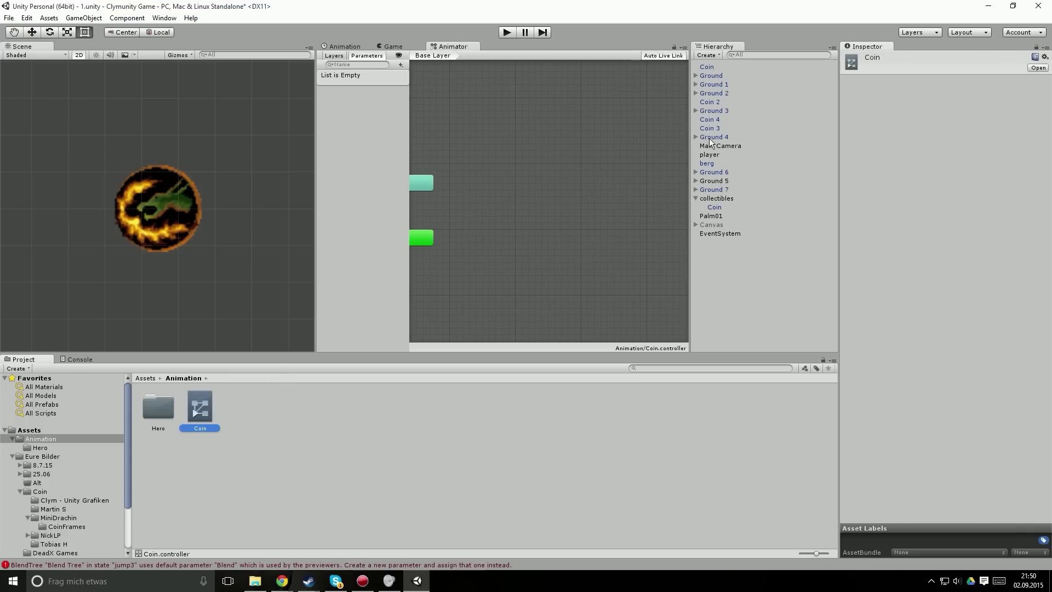
left_click(735, 69)
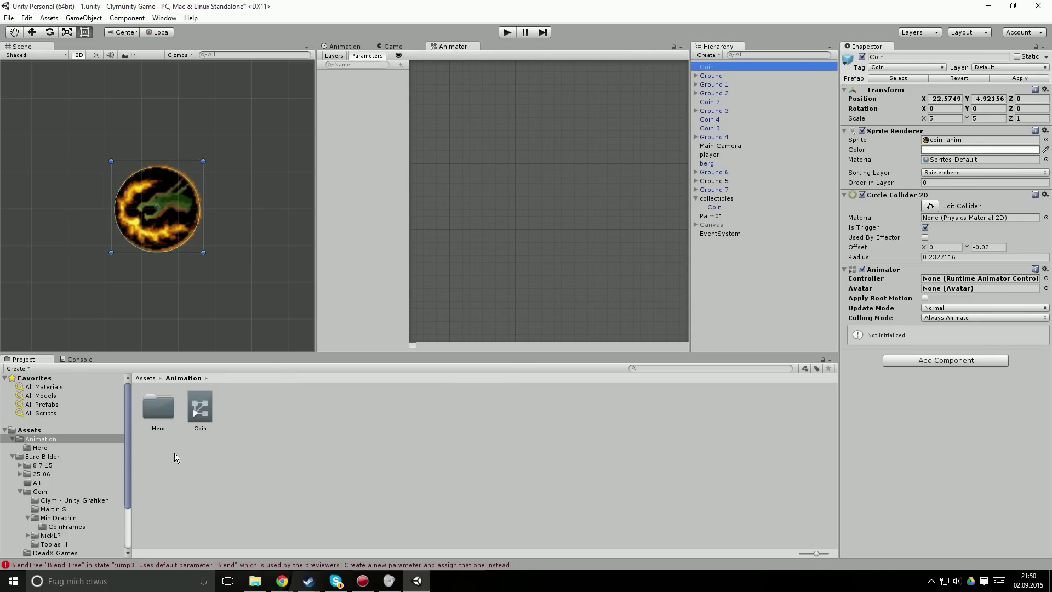
Assign the Coin controller to the Animator and add an empty New State beside Entry.
left_click_drag(192, 419, 945, 282)
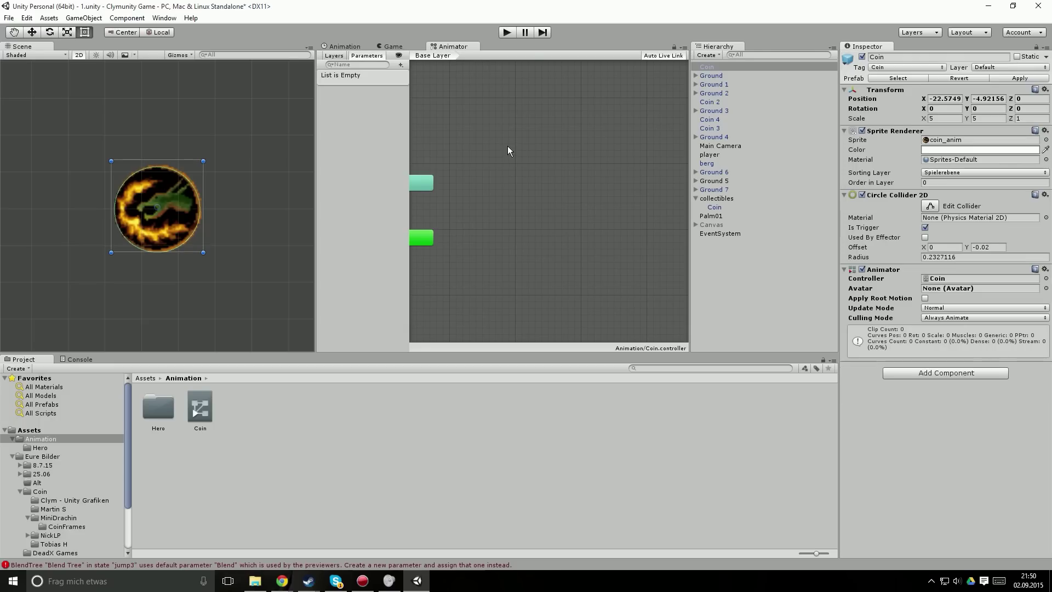
right_click(551, 151)
mouse_move(671, 160)
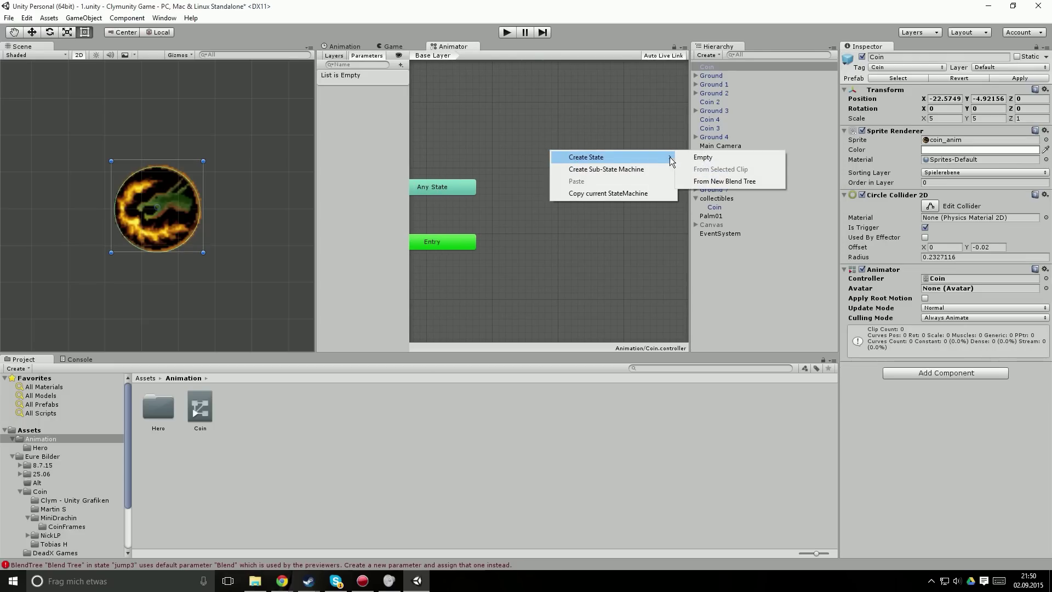
left_click(703, 157)
left_click_drag(576, 164, 539, 253)
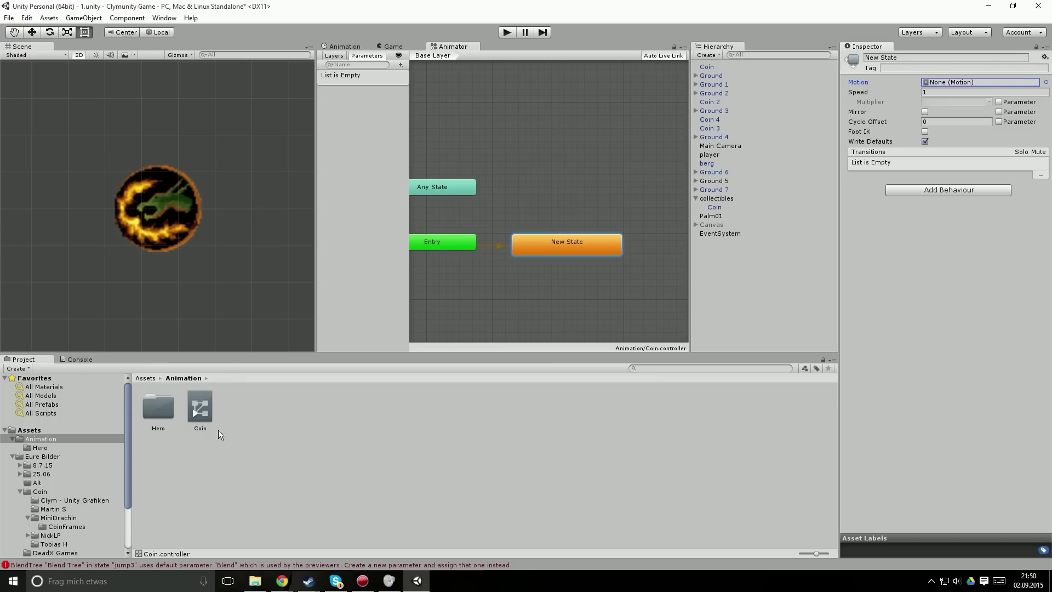
Reselect the New State node in the Coin controller graph.
right_click(281, 422)
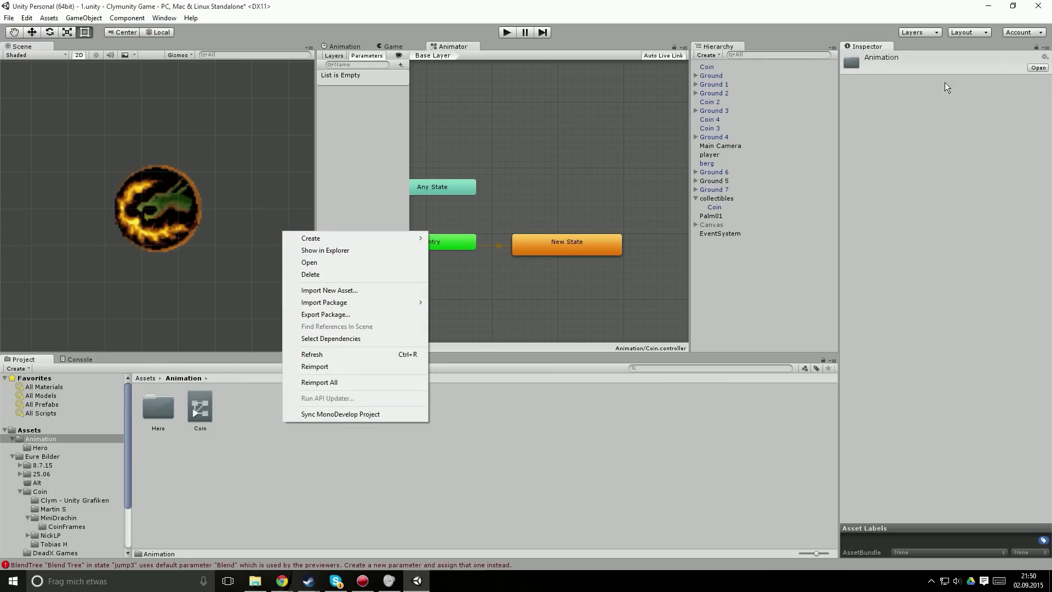
left_click(535, 259)
left_click(549, 250)
left_click(721, 62)
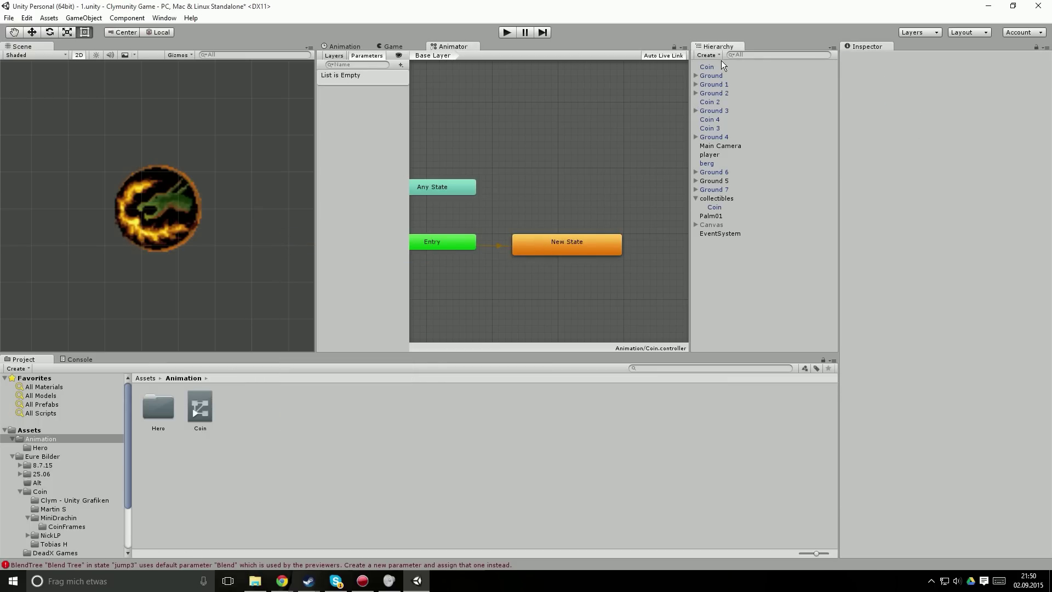
left_click(568, 245)
Look through the New State's Motion choices without assigning one.
right_click(567, 244)
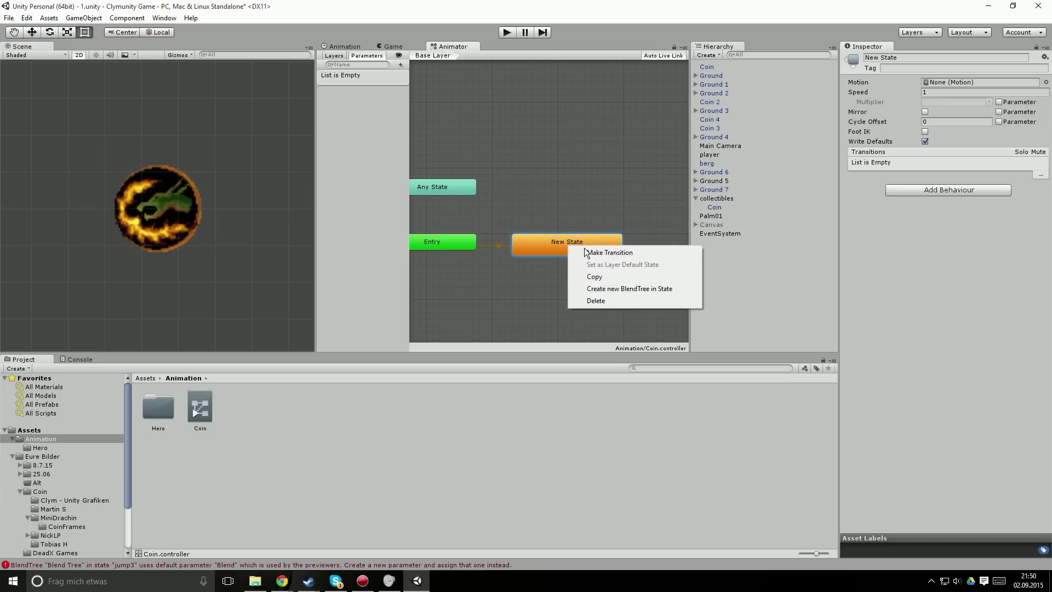
left_click(570, 235)
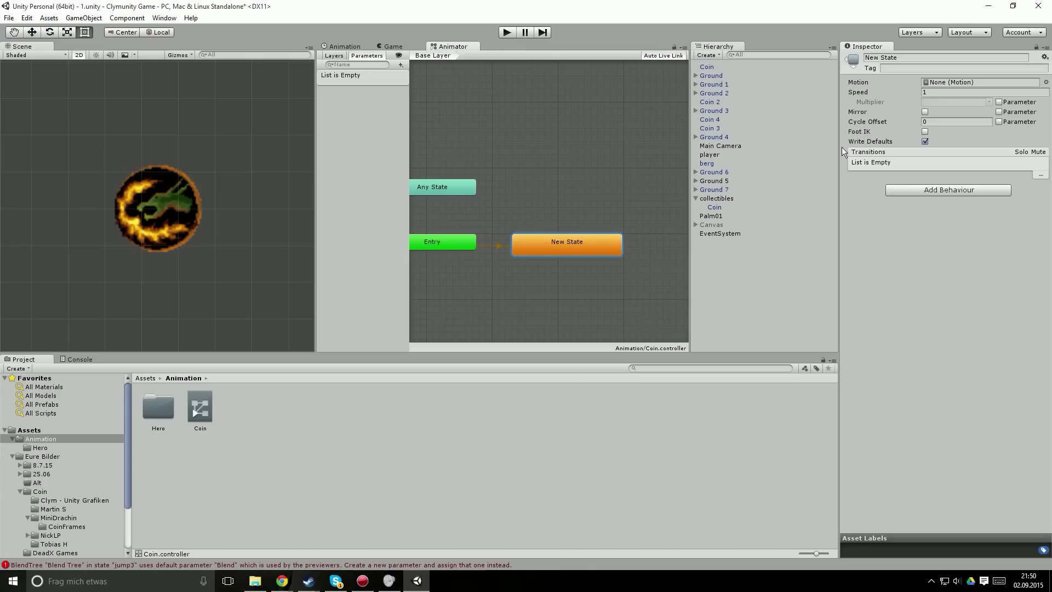
left_click(1036, 83)
left_click(1046, 83)
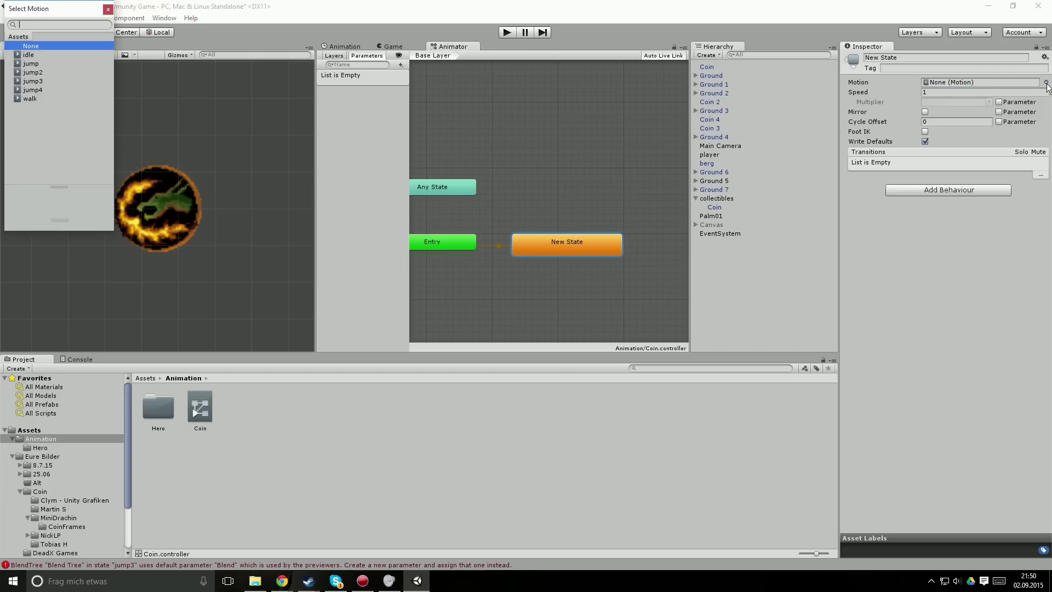
left_click(108, 9)
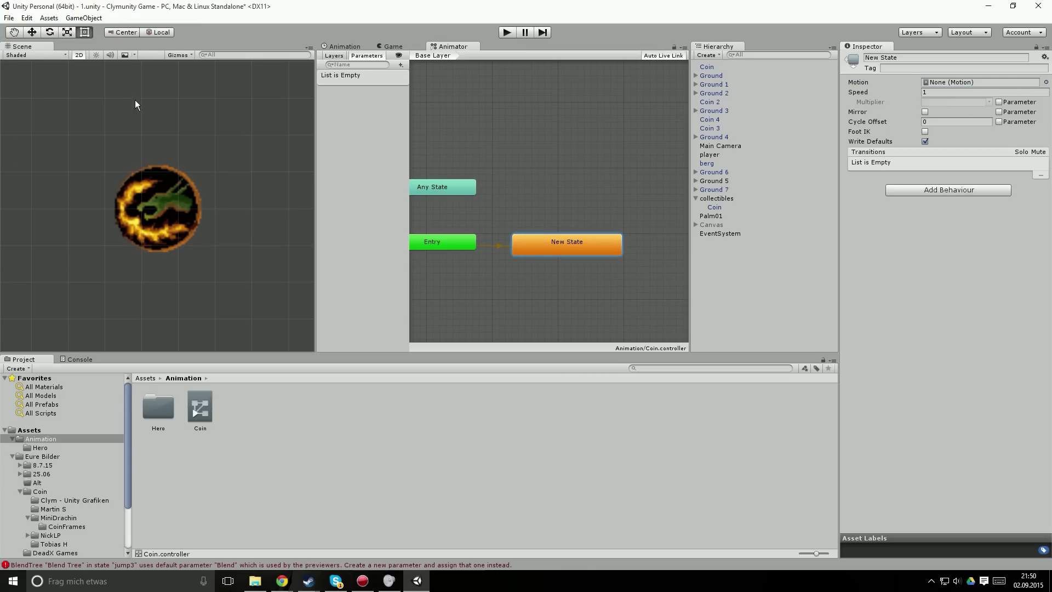
Create an animation clip named Coin in the Animation folder.
right_click(290, 448)
mouse_move(330, 262)
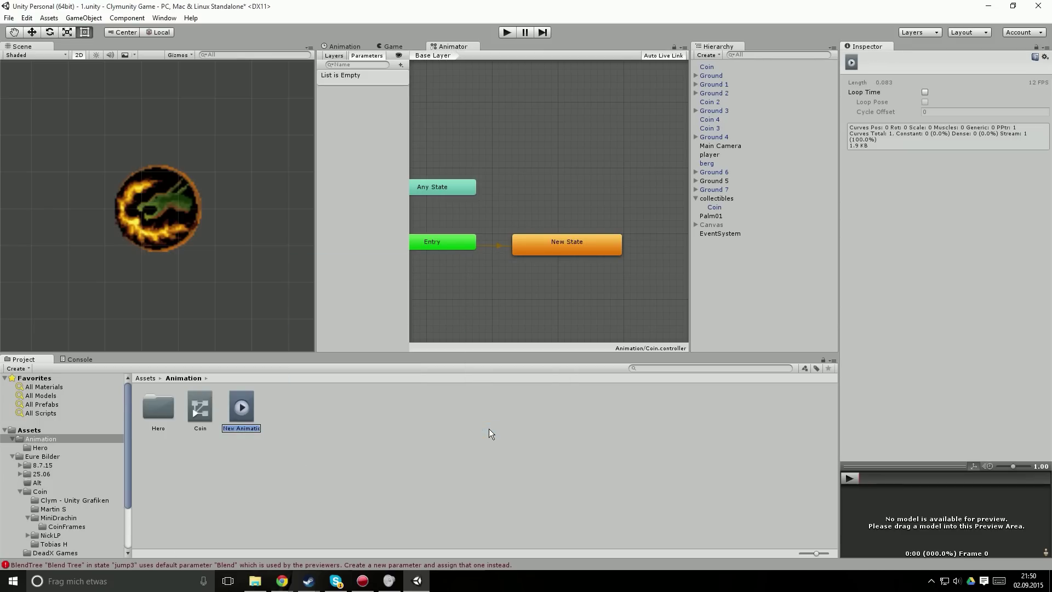
type("Coin")
key("Return")
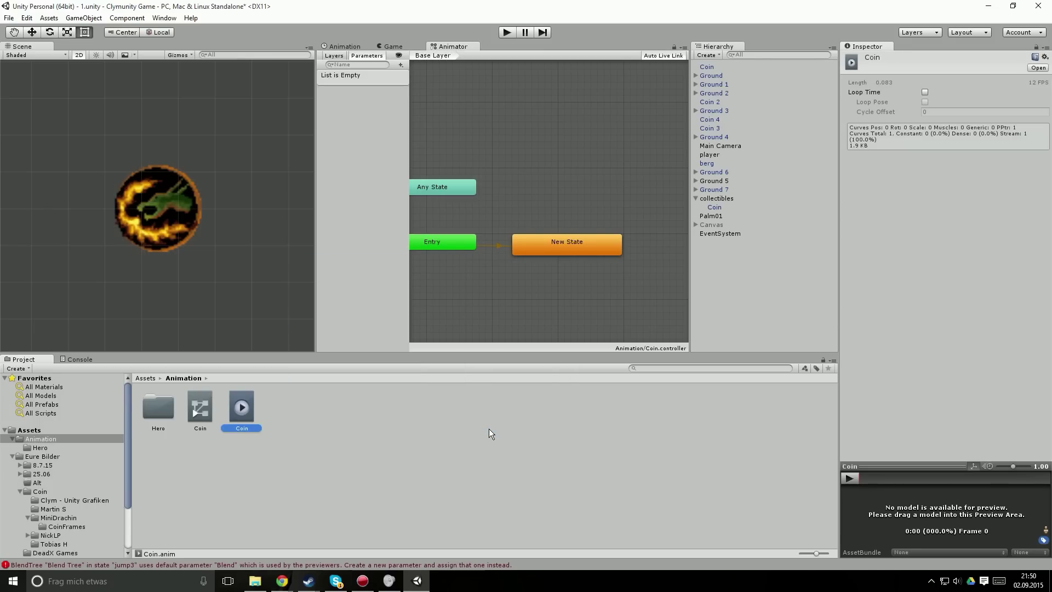
Set the Coin clip as New State's Motion and show the Animation timeline.
left_click(618, 242)
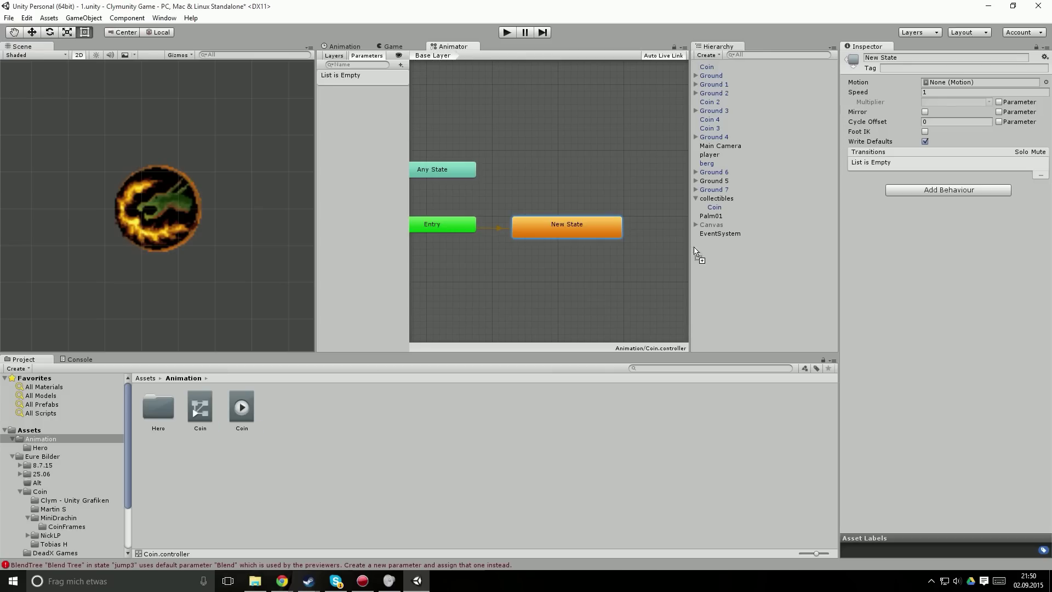
left_click_drag(242, 408, 968, 82)
left_click(346, 47)
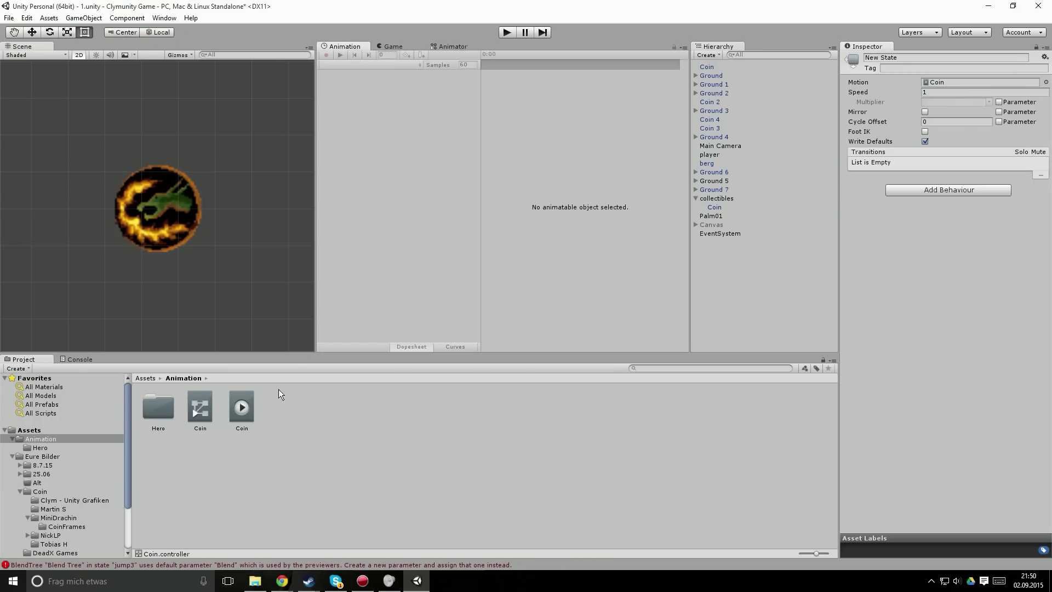
left_click(246, 409)
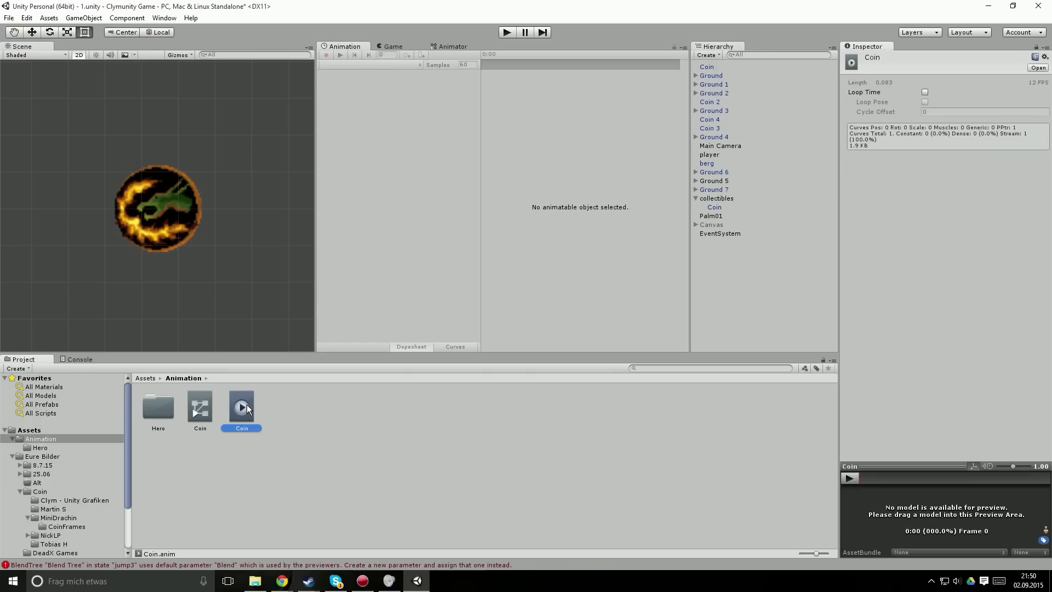
Select the Coin object, open CoinFrames, and select frame1 through frame29.
left_click(719, 69)
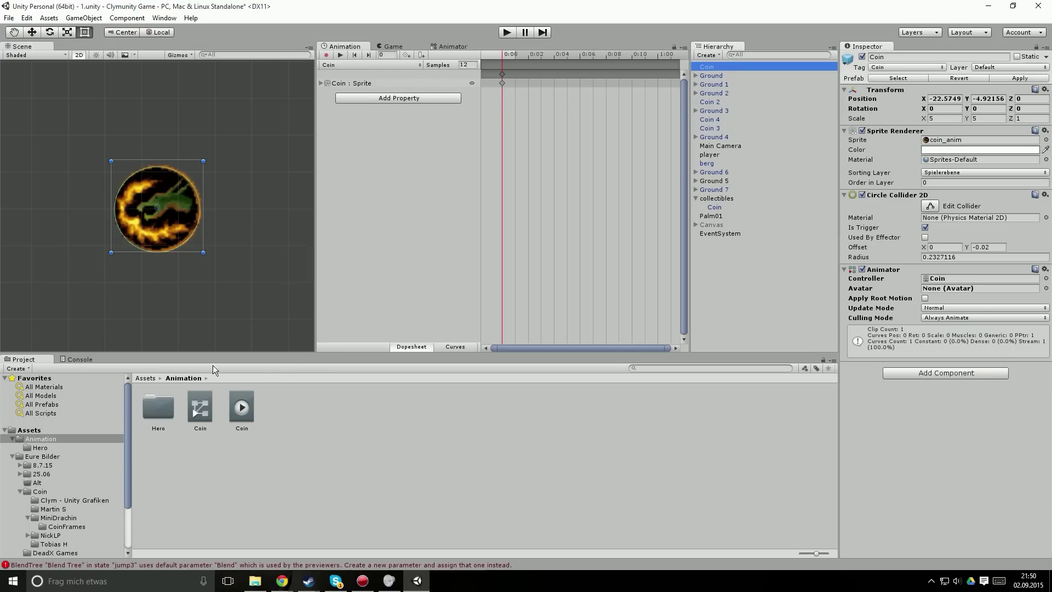
scroll(85, 470, "down", 3)
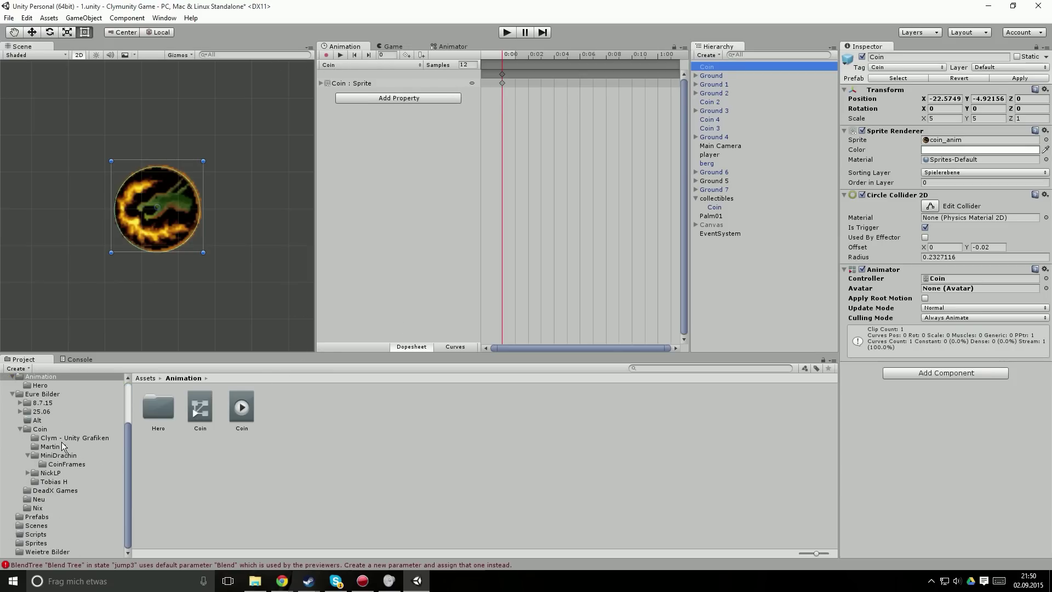
left_click(55, 463)
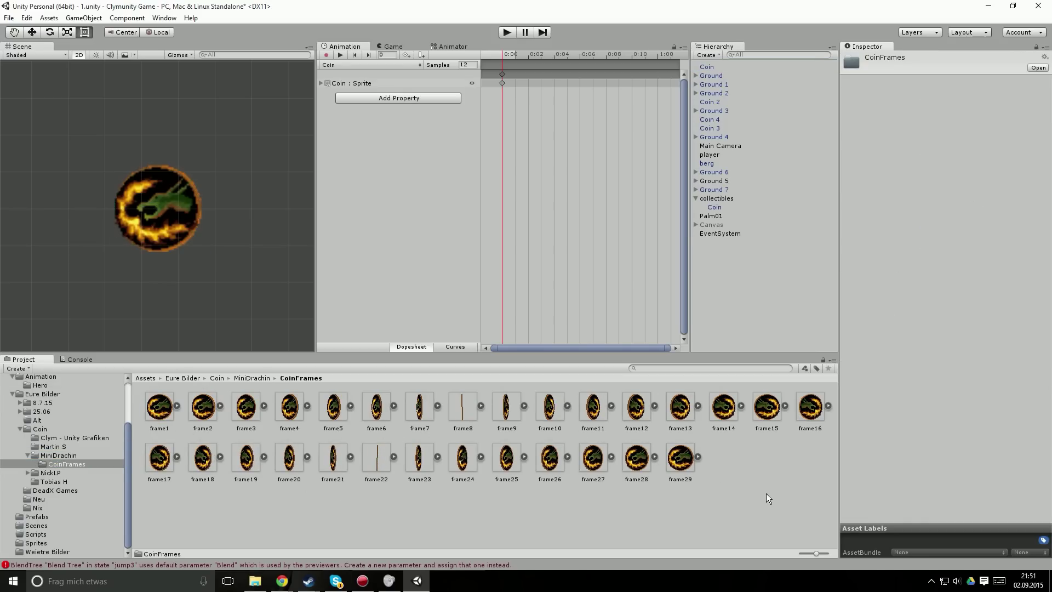
left_click(792, 493)
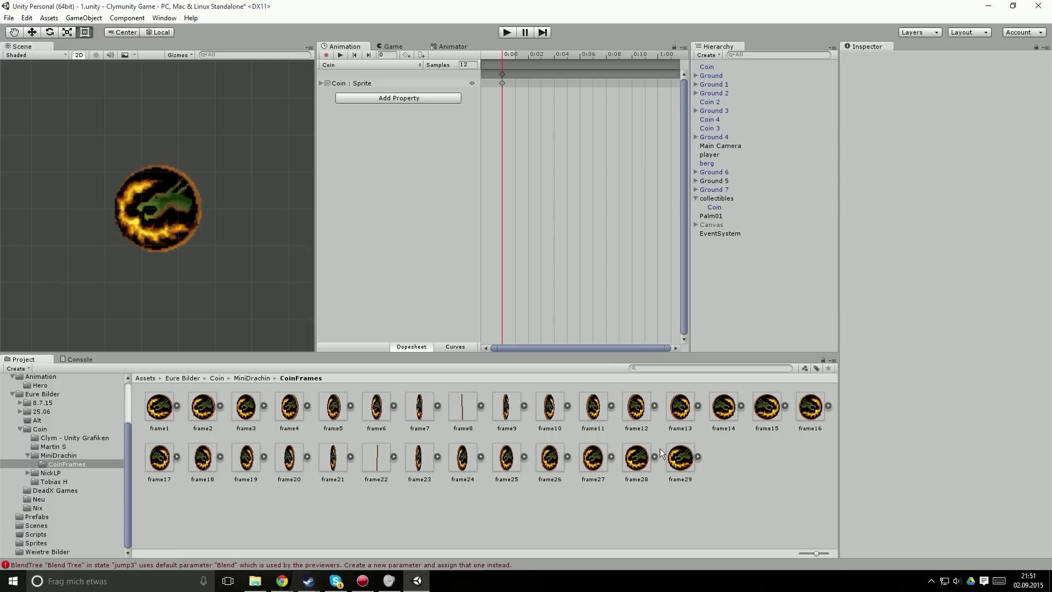
left_click(164, 405)
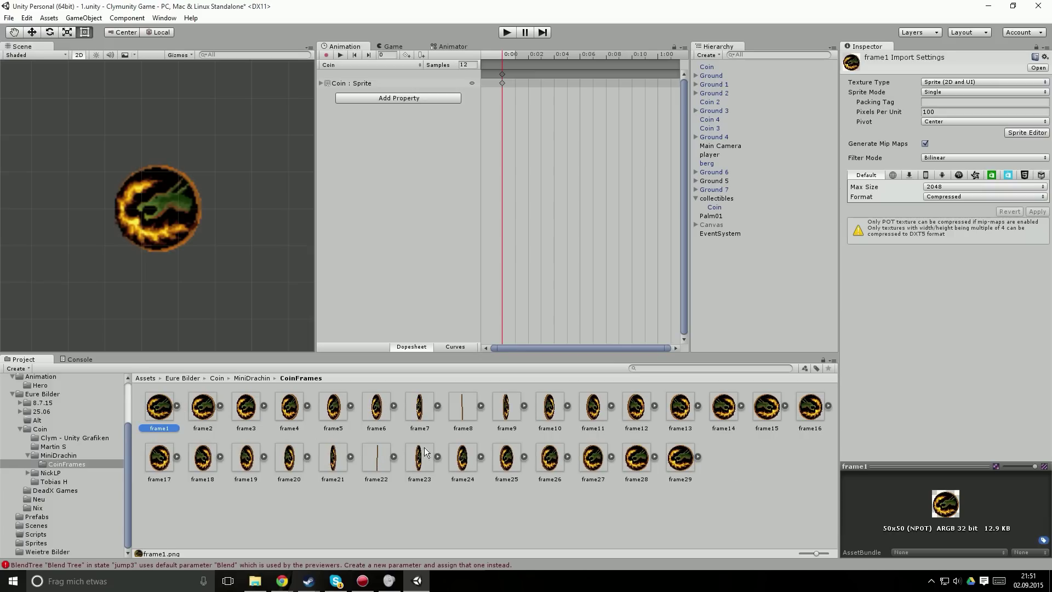
left_click(684, 466, "shift")
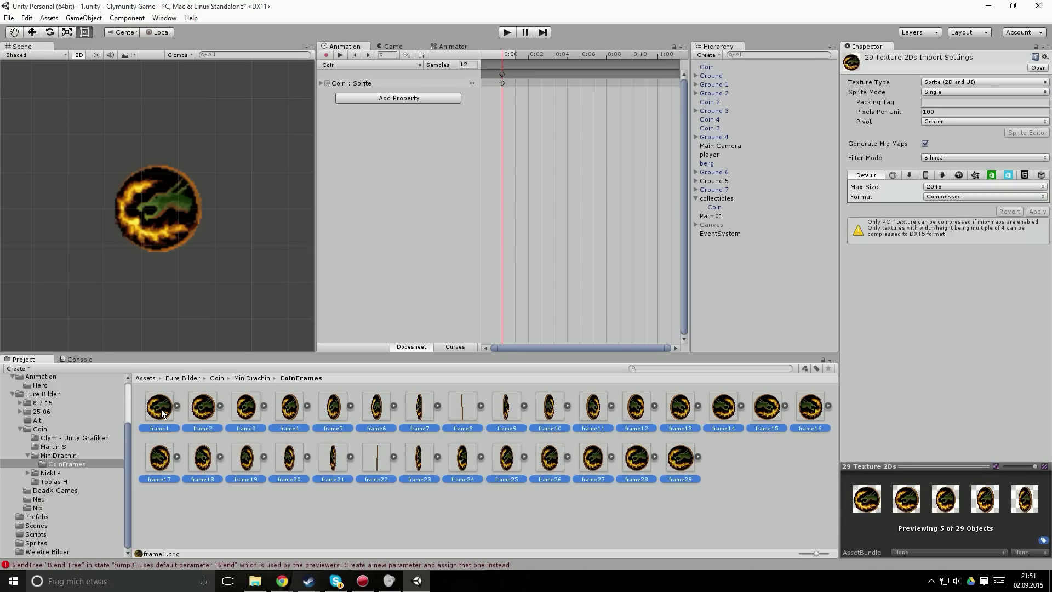
Drop all 29 coin frames onto the Coin : Sprite track and preview the spin.
left_click_drag(161, 409, 503, 86)
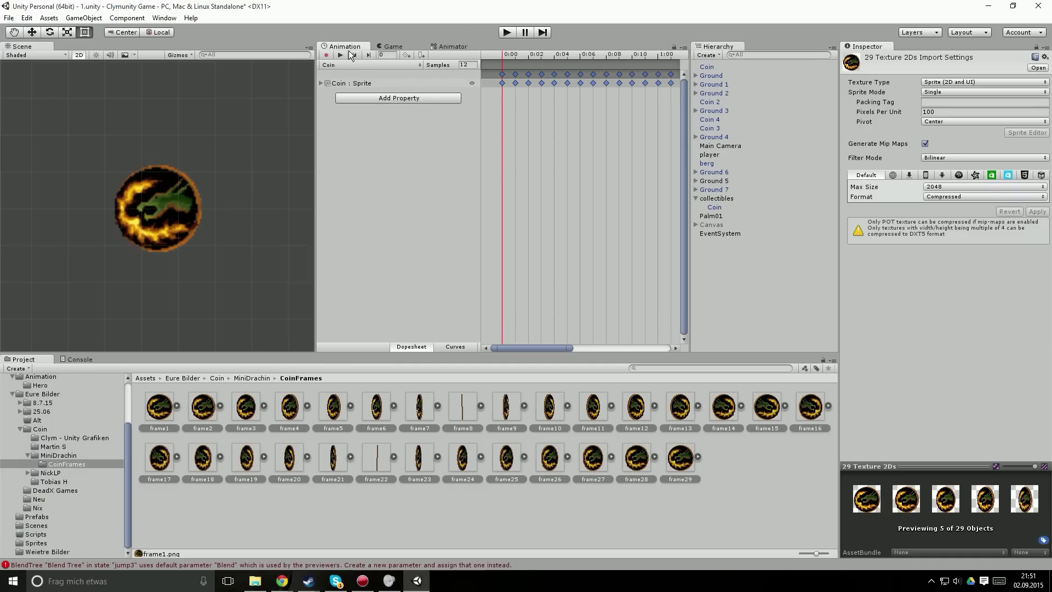
left_click(335, 55)
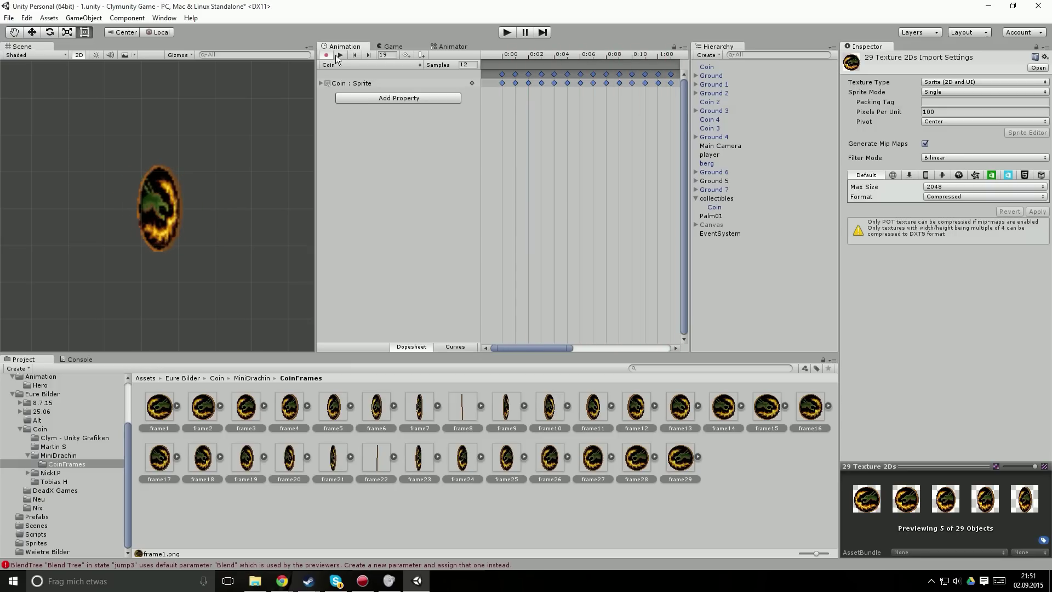
scroll(243, 121, "down", 2)
scroll(250, 126, "down", 2)
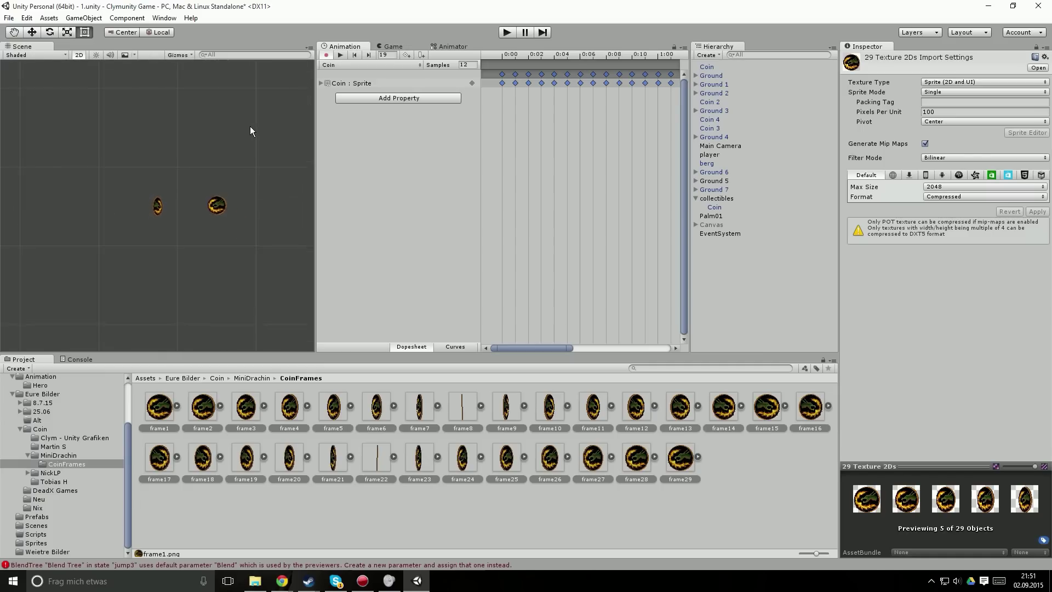
scroll(253, 132, "down", 2)
Run and stop the game, then inspect Coin's New State in the Animator.
left_click(506, 33)
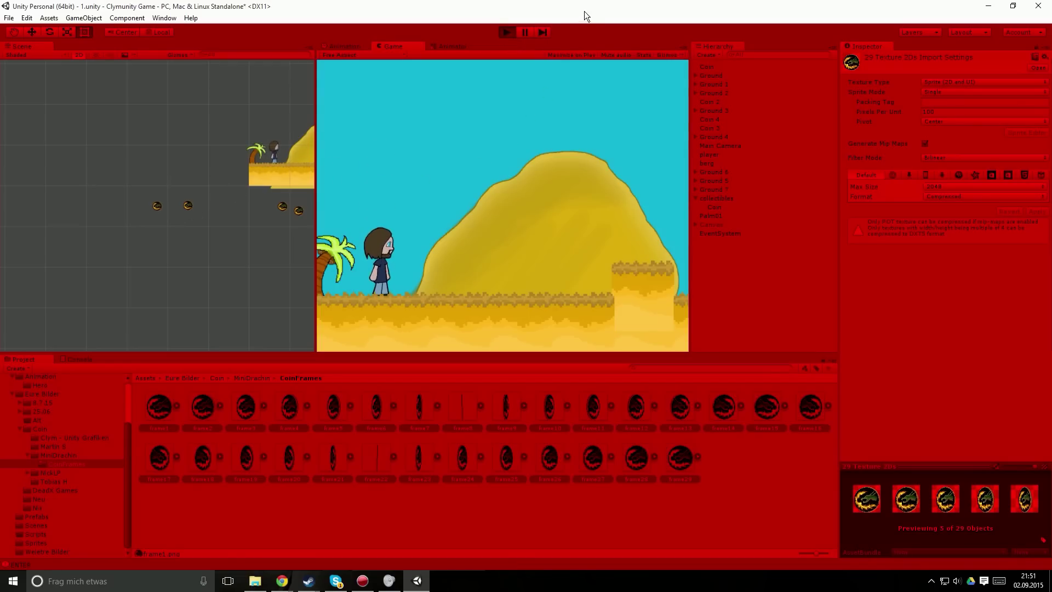
left_click(505, 38)
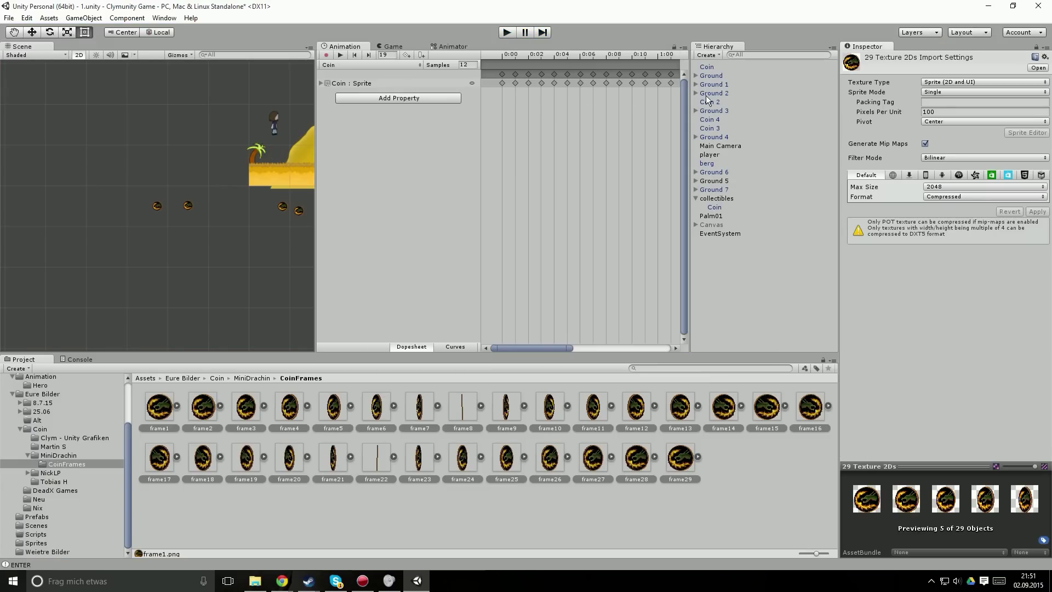
left_click(707, 67)
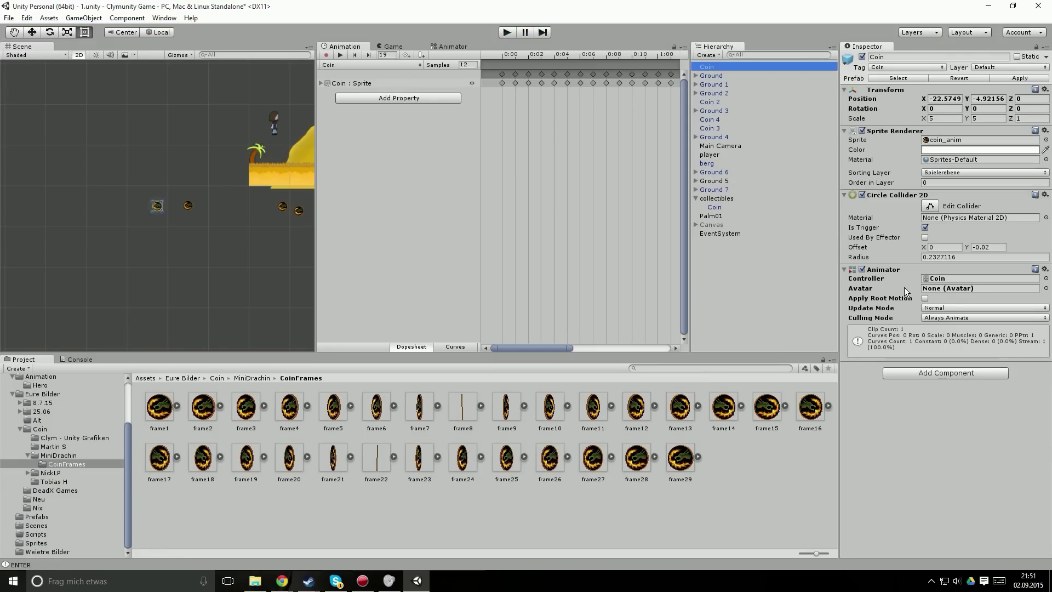
left_click(458, 48)
left_click(570, 232)
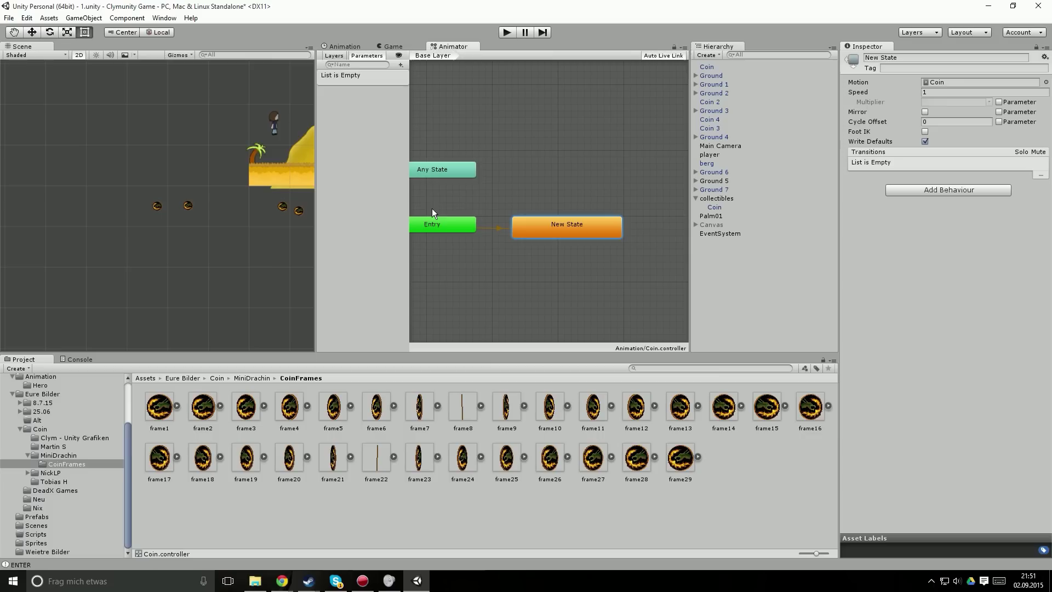
Run the game again watching the Animator states, then stop and open the Animation folder.
left_click(510, 32)
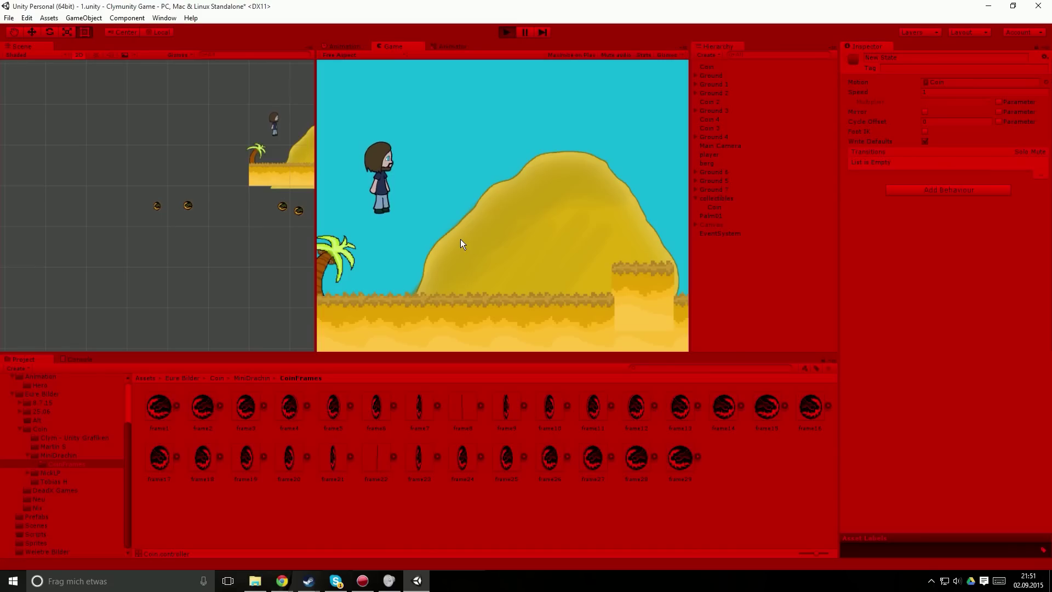
left_click(454, 47)
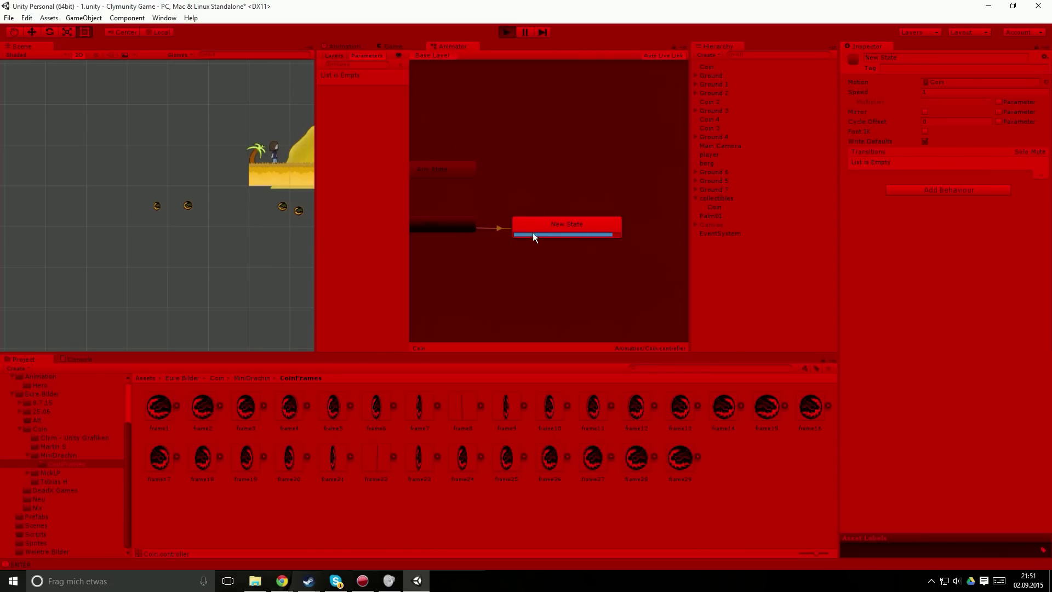
left_click(513, 32)
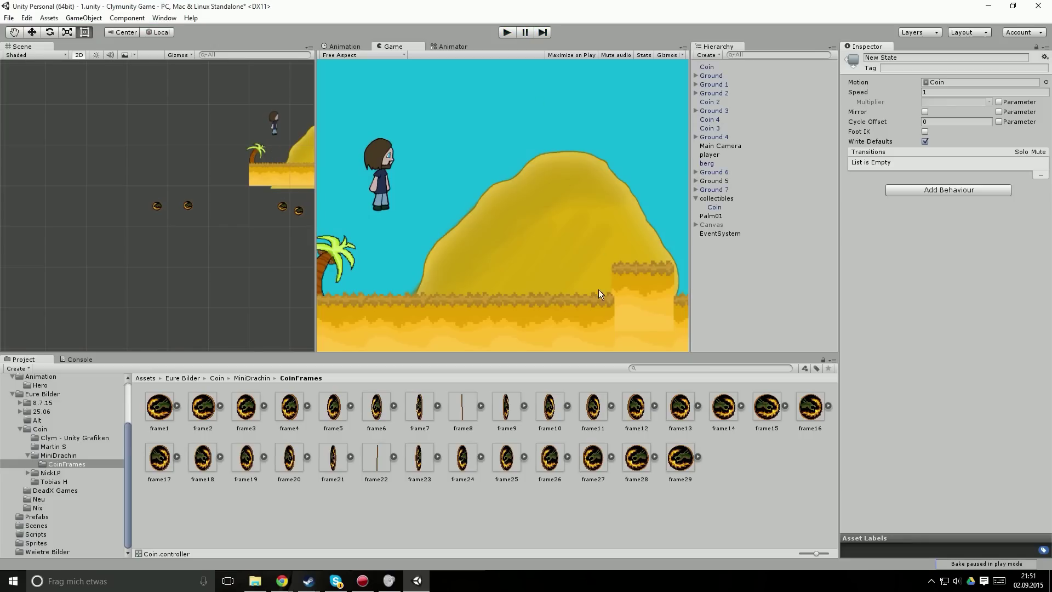
left_click(47, 378)
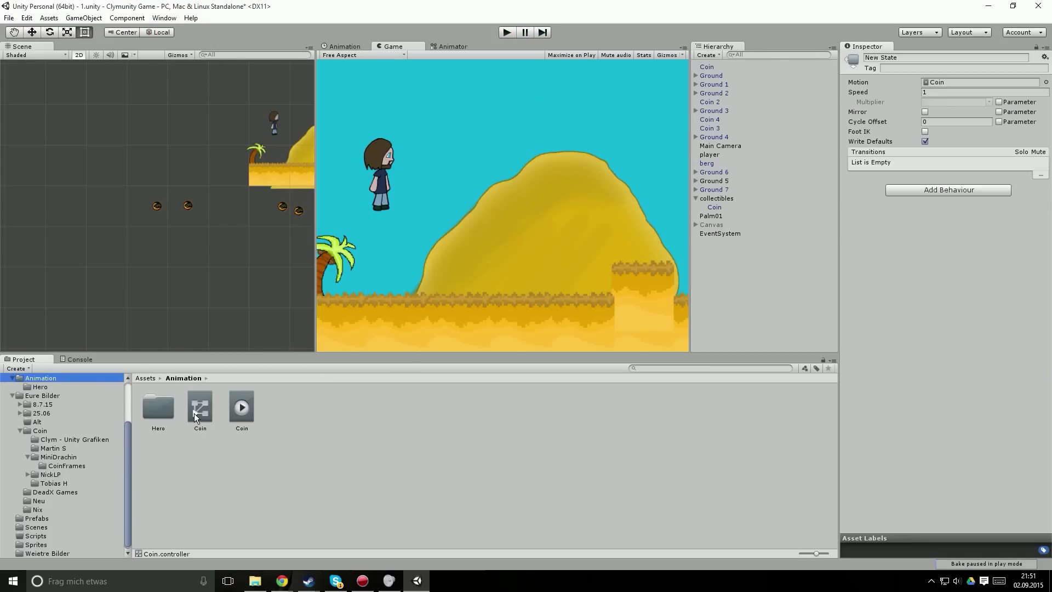
Enable Loop Time on the Coin clip and test the looping coin in play mode.
left_click(244, 416)
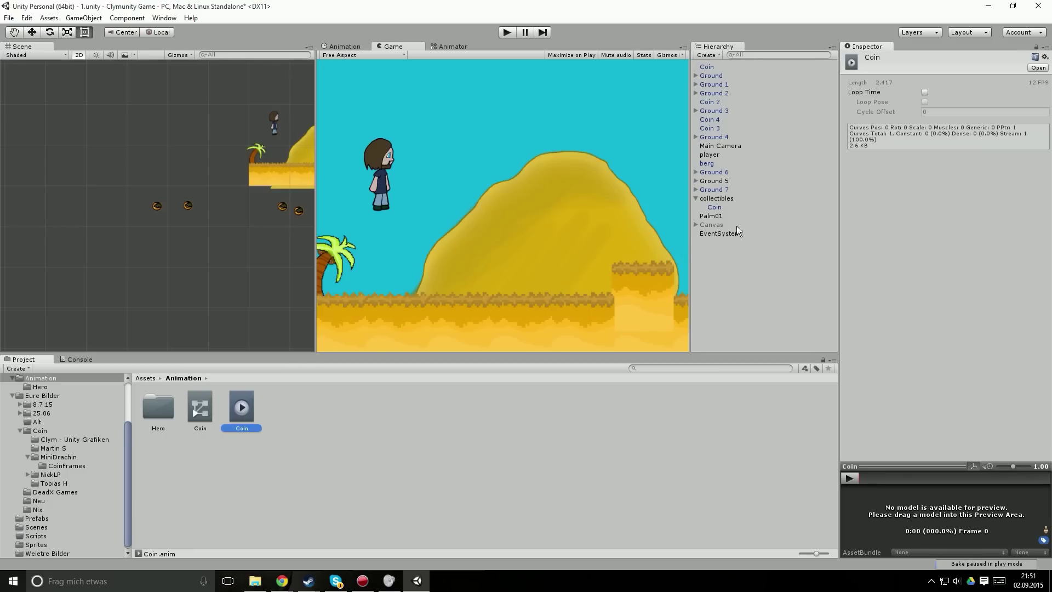
left_click(925, 92)
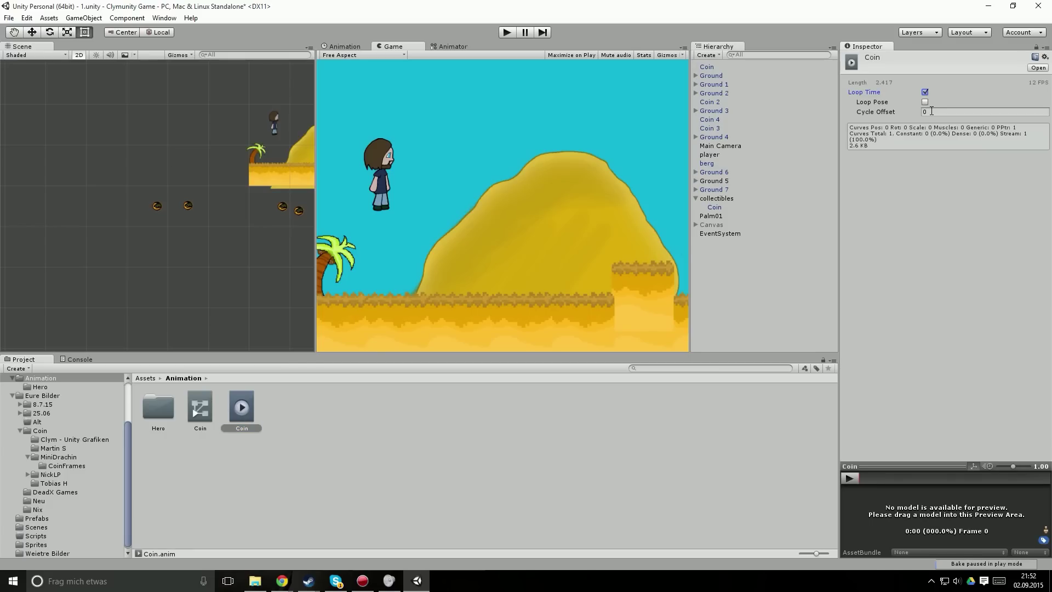
left_click(509, 28)
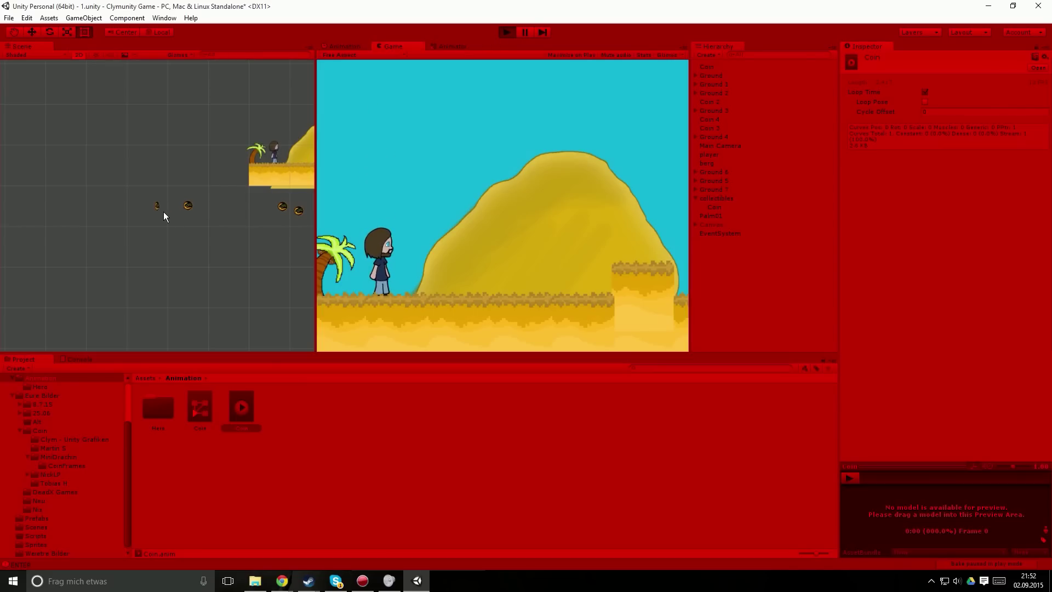
left_click(502, 35)
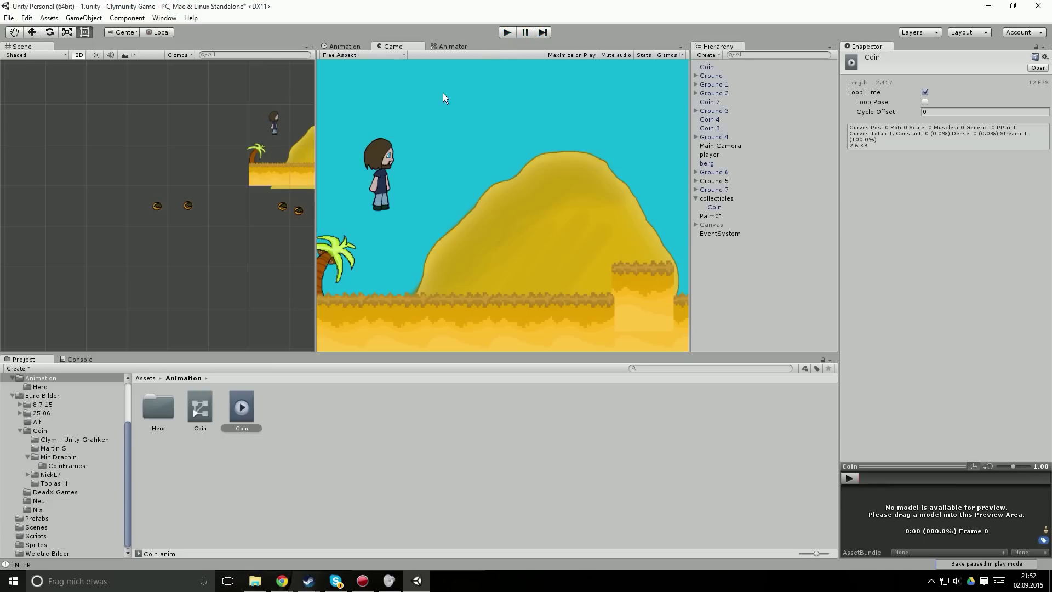
left_click(702, 65)
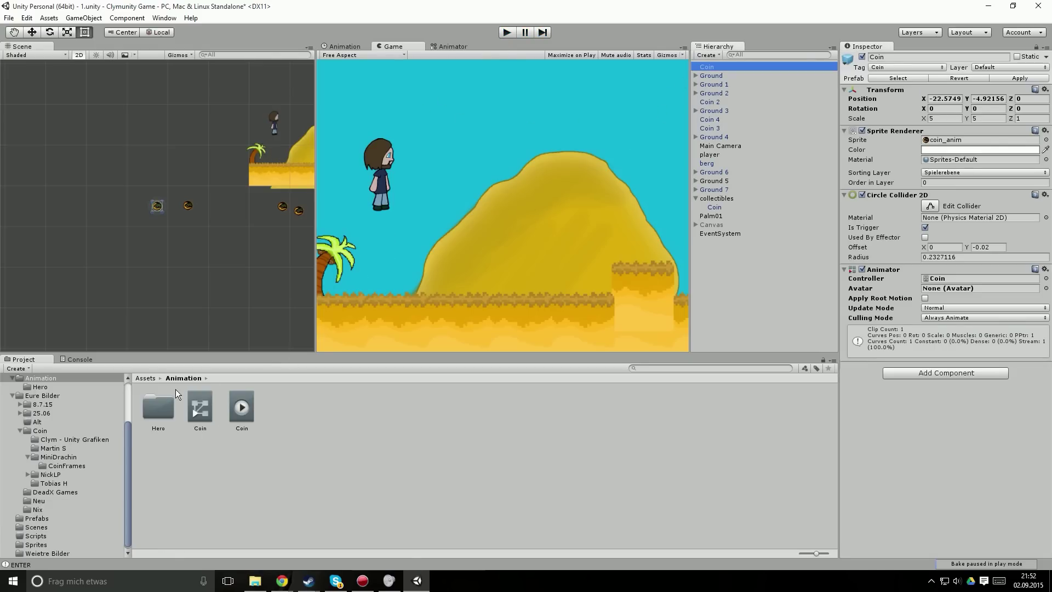
Update the Coin prefab in the Prefabs folder from the scene's Coin object.
left_click(17, 369)
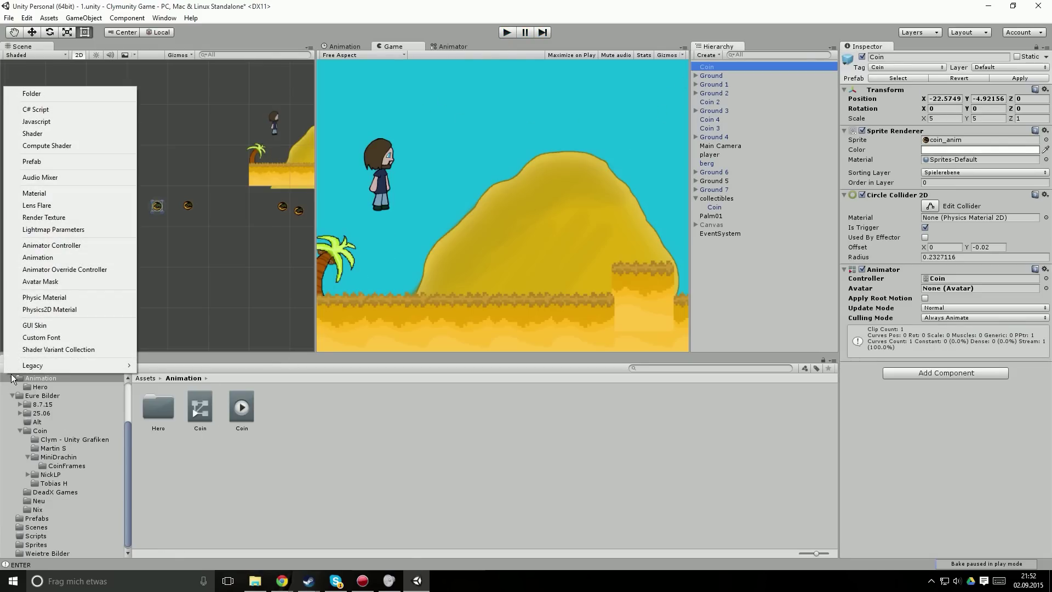
left_click(12, 387)
left_click(12, 393)
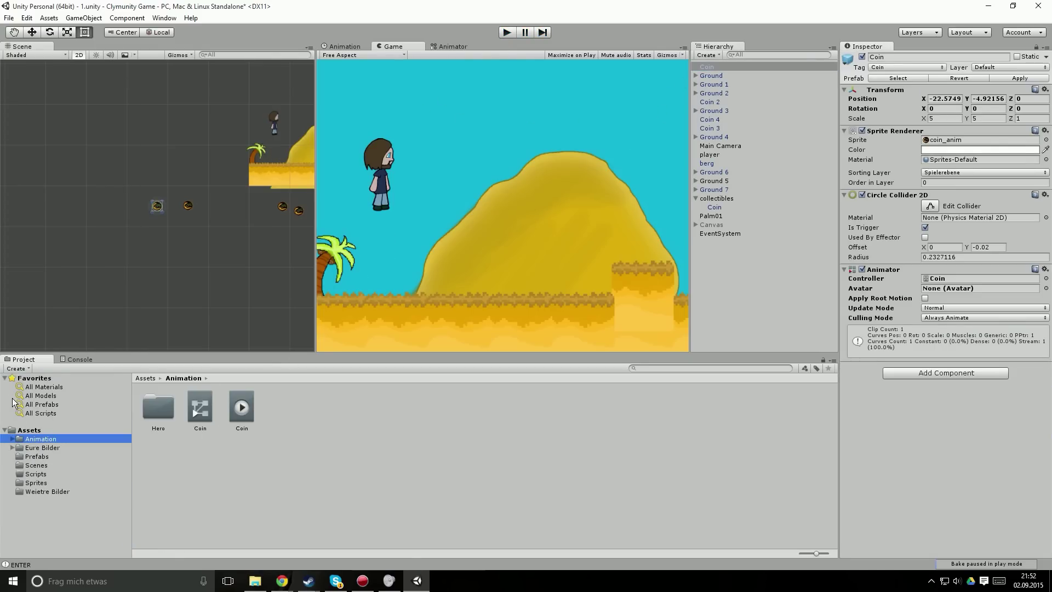
left_click(36, 456)
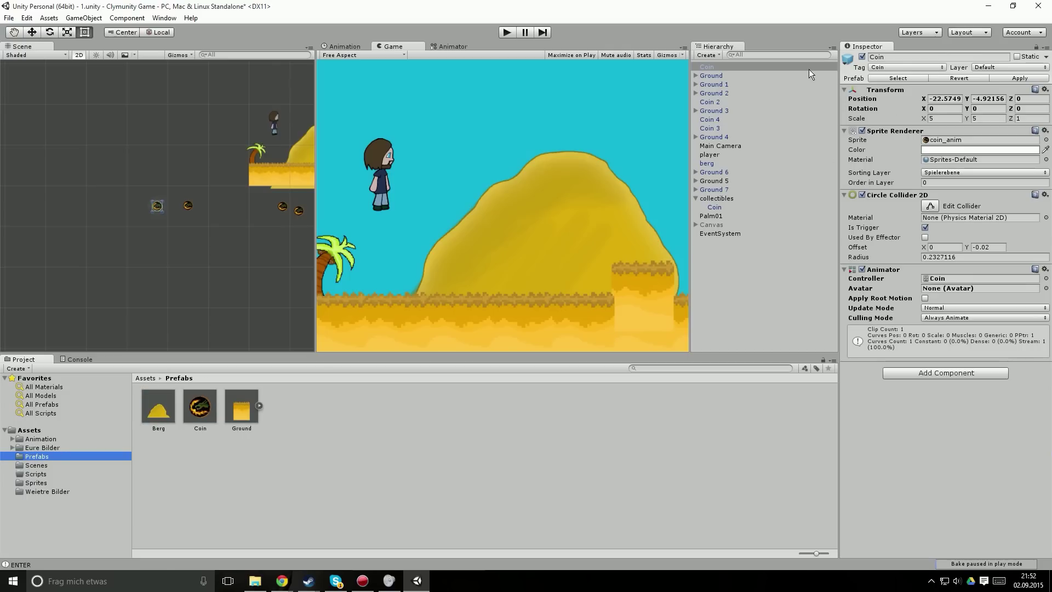
left_click_drag(738, 74, 204, 414)
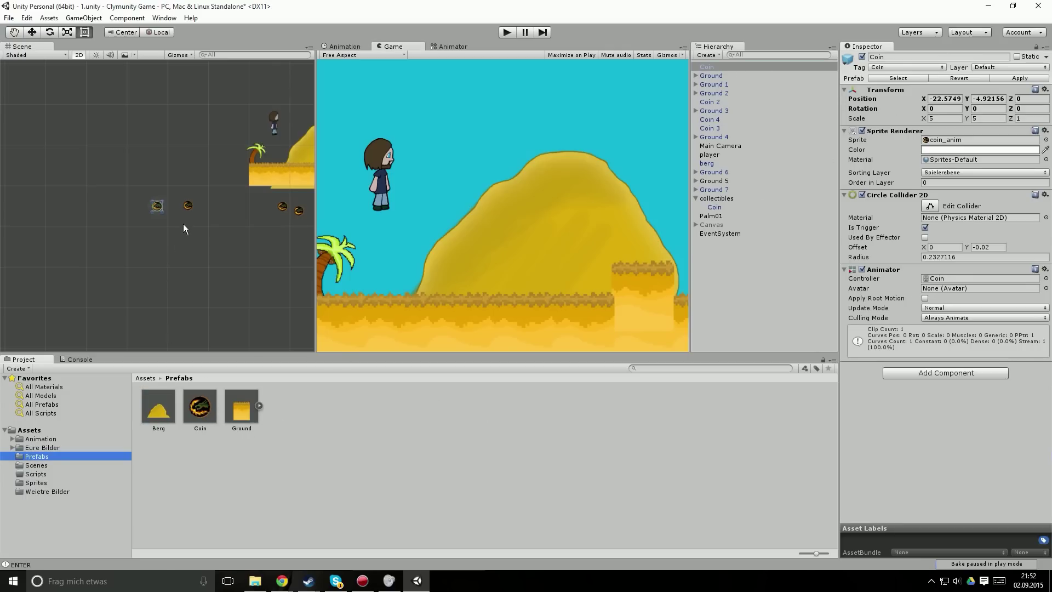
Delete the old scattered coins, including Coin 4, from the level.
left_click(188, 206)
key("Delete")
left_click(282, 206)
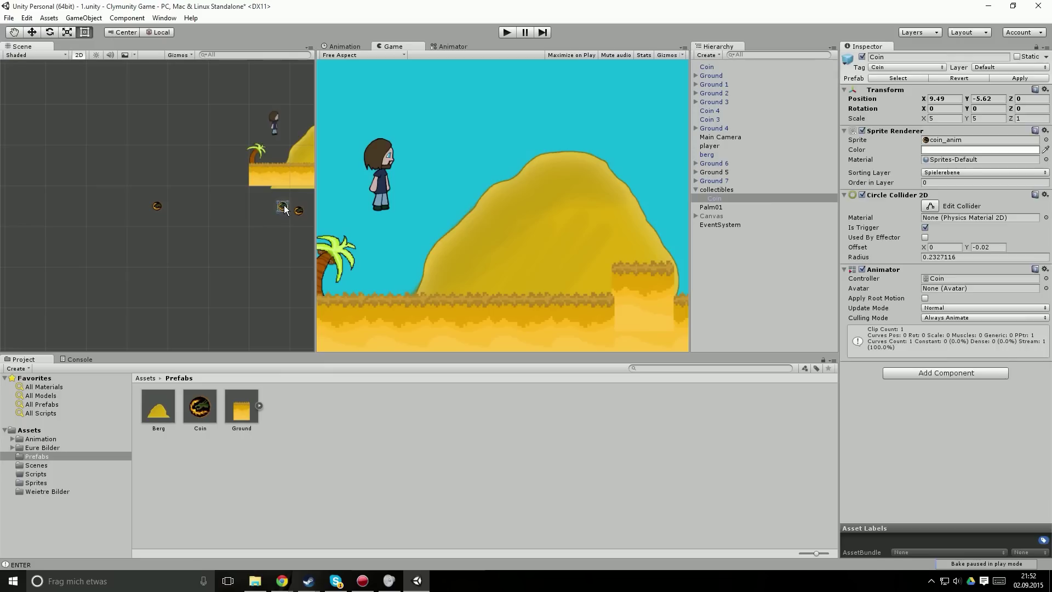
key("Delete")
left_click(299, 211)
key("Delete")
middle_click_drag(204, 250, 42, 278)
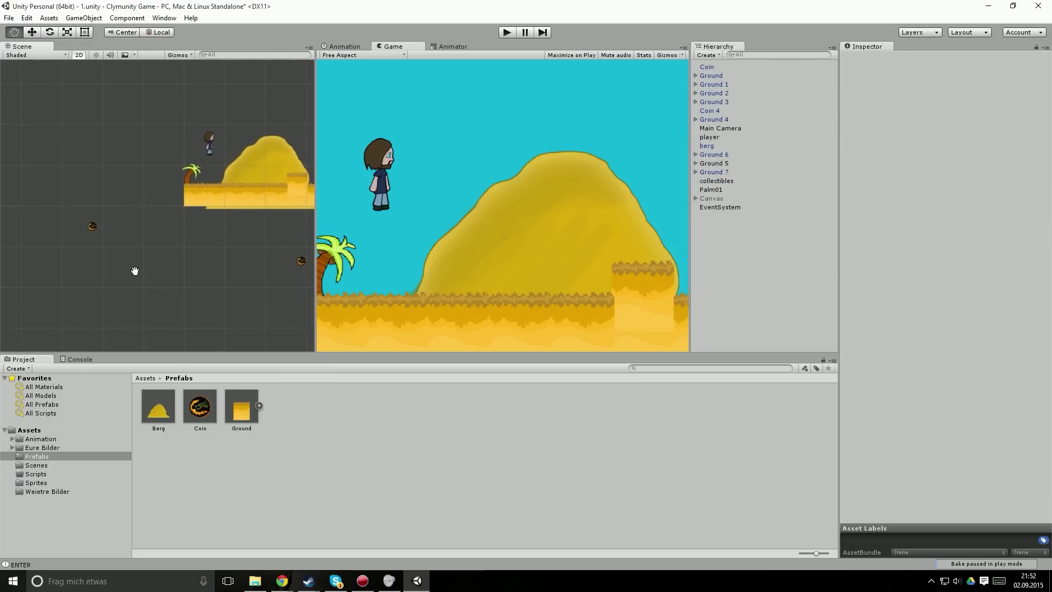
left_click(200, 274)
key("Delete")
Move the remaining coin onto the hill beside the player and place a second Coin prefab.
middle_click_drag(119, 273, 185, 277)
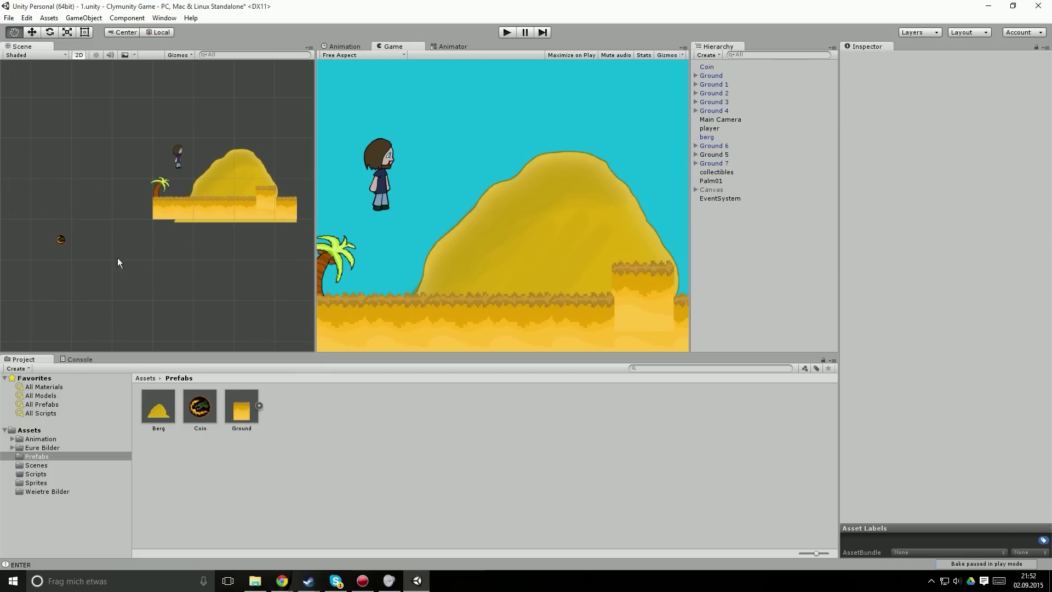
left_click(62, 241)
mouse_move(62, 241)
left_mouse_down()
mouse_move(196, 154)
mouse_move(202, 177)
left_mouse_up()
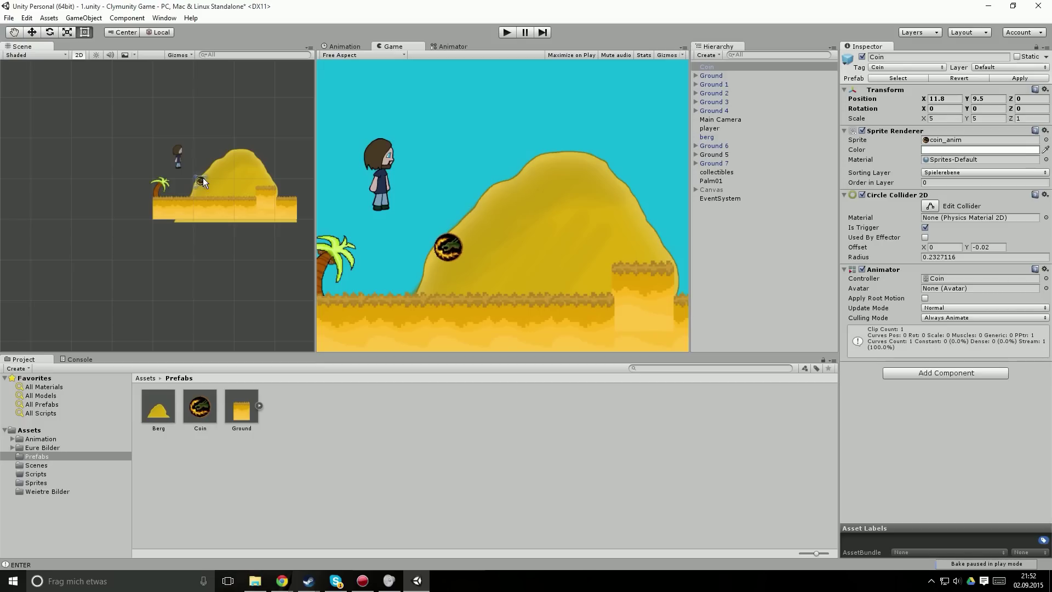
left_click_drag(195, 406, 225, 179)
Run a first test, walking the player right through both coins and back, then stop.
left_click(508, 30)
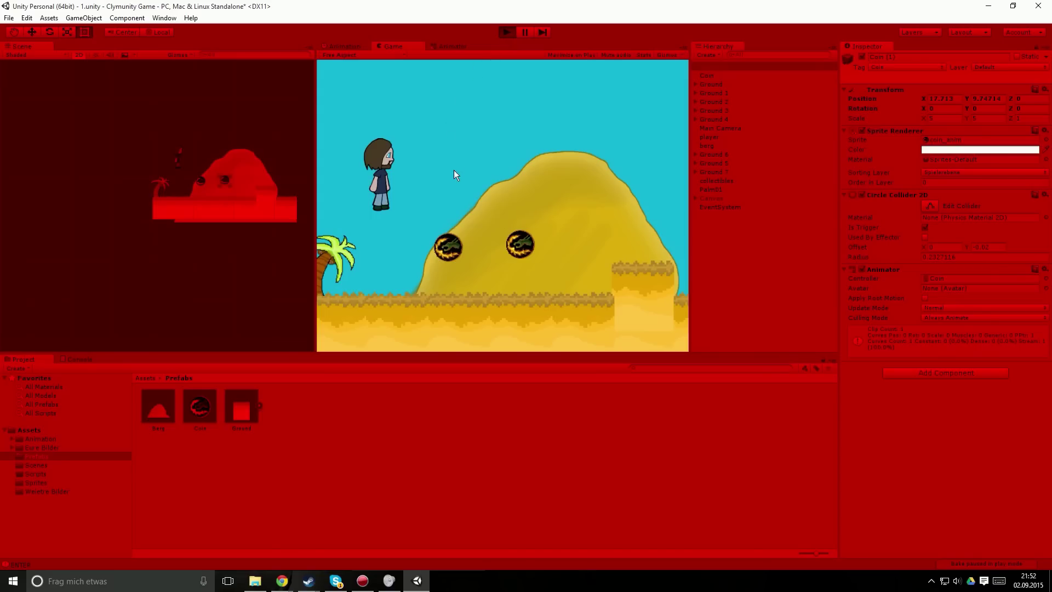
key("Right")
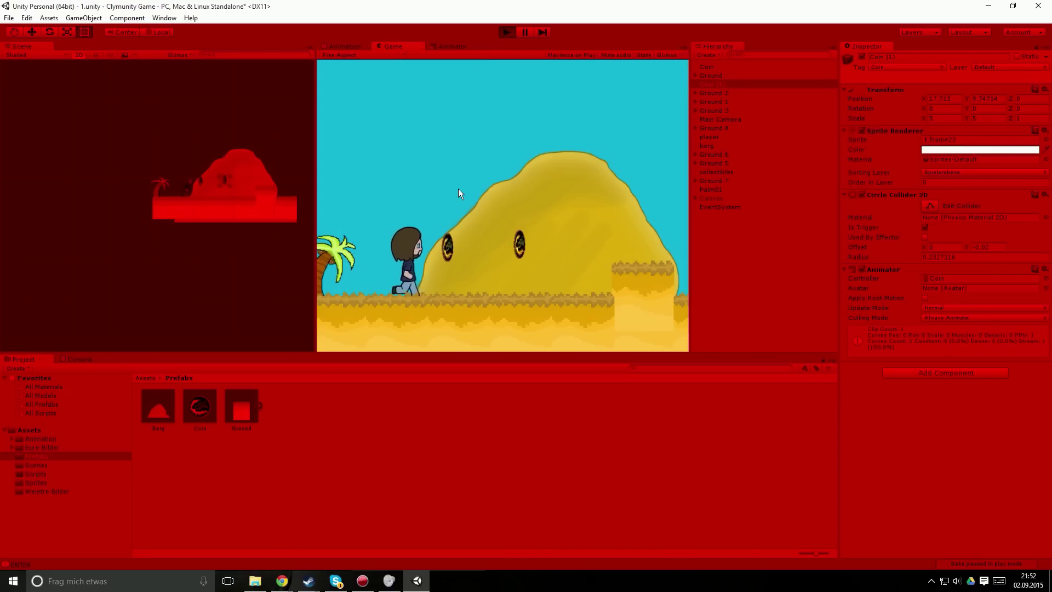
key("Right")
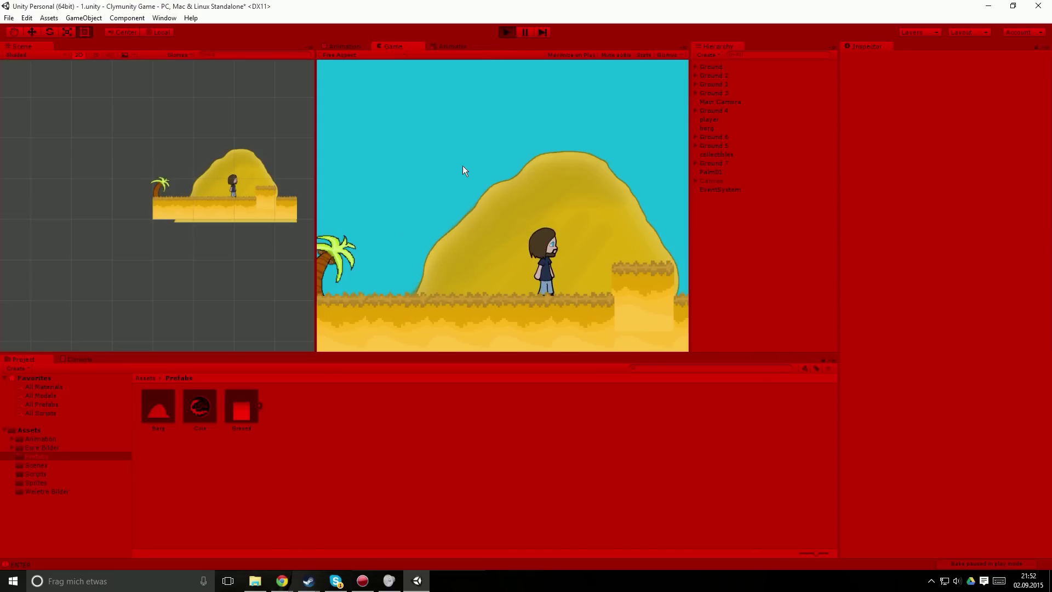
key("Left")
left_click(508, 31)
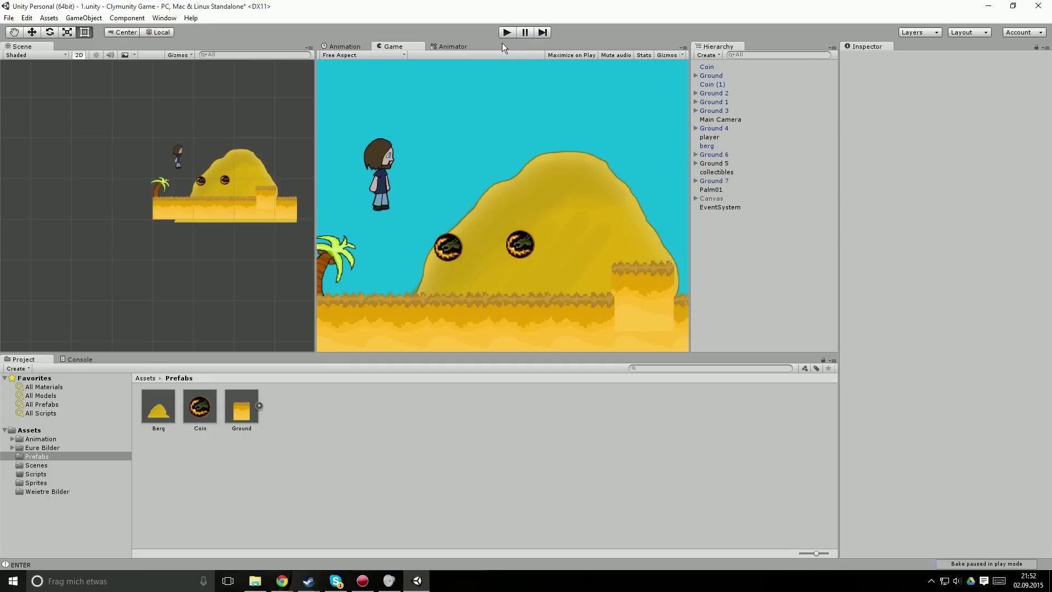
Run a second test, jumping to collect the second coin, then stop the game.
left_click(505, 35)
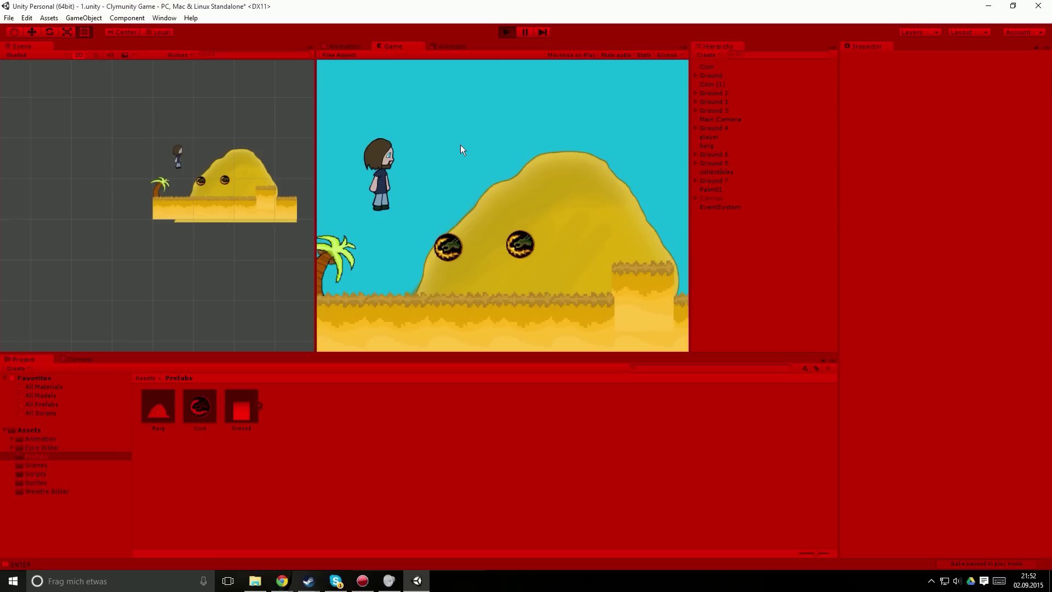
key("Right")
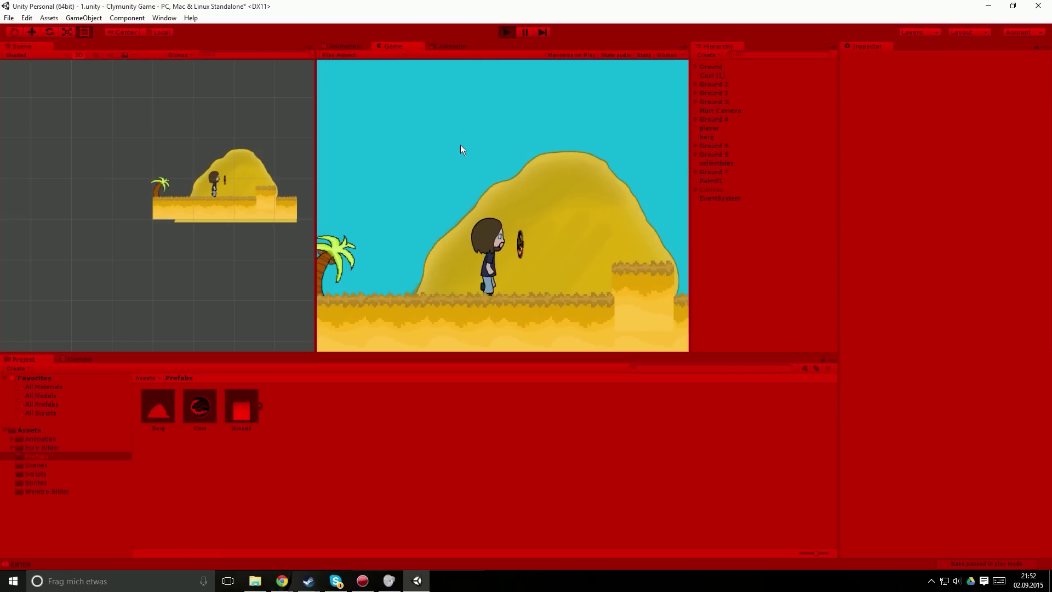
key("space")
key("Left")
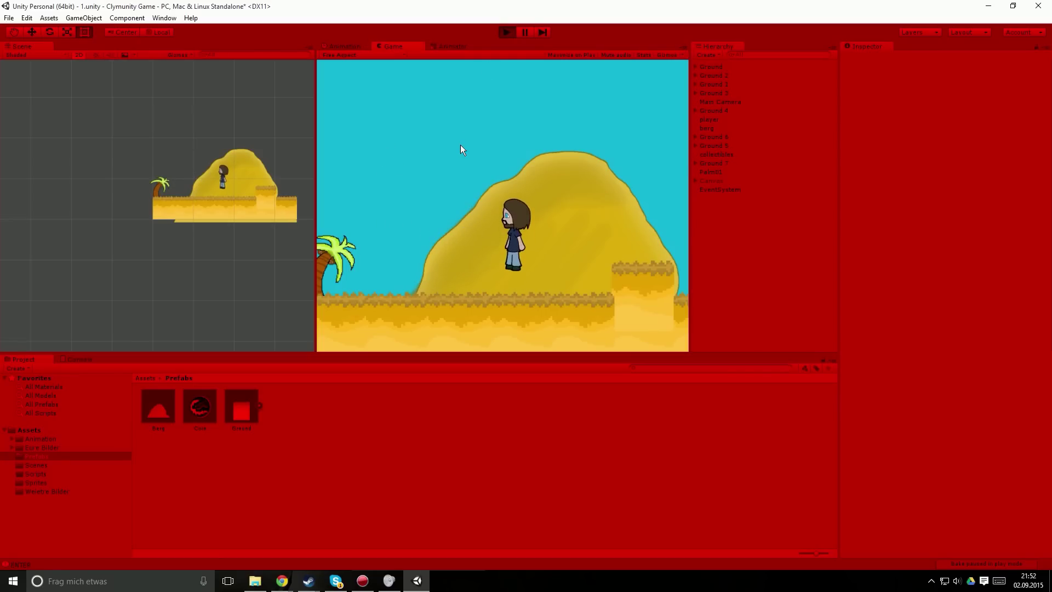
left_click(505, 35)
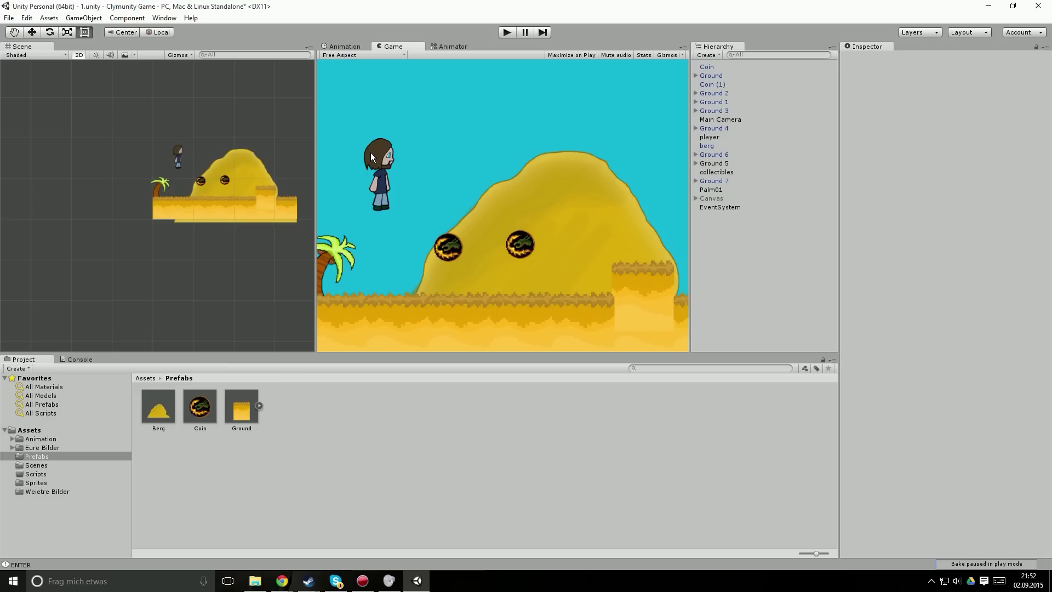
left_click(176, 151)
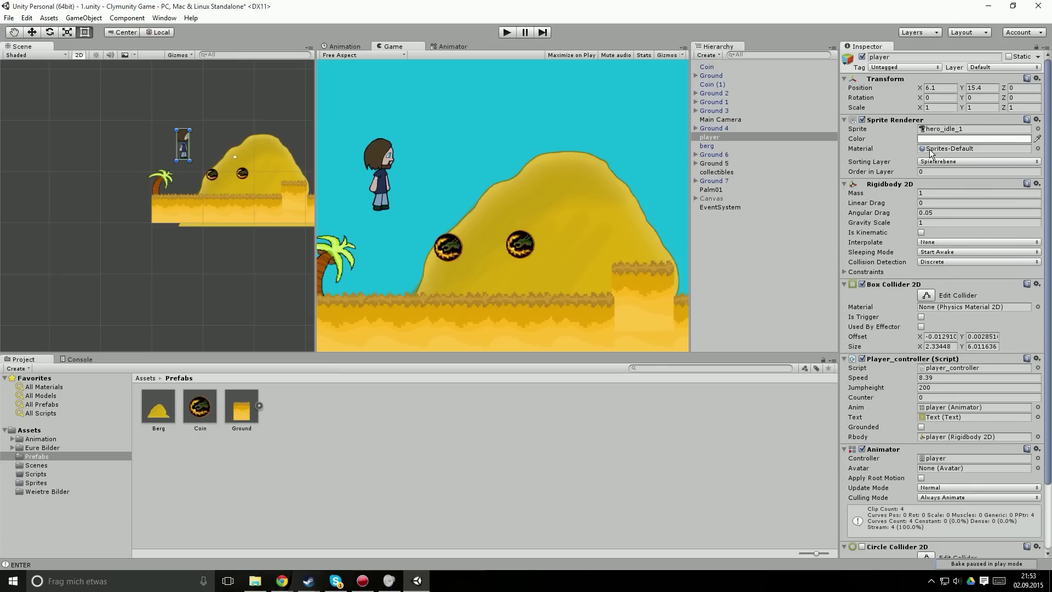
scroll(922, 160, "down", 3)
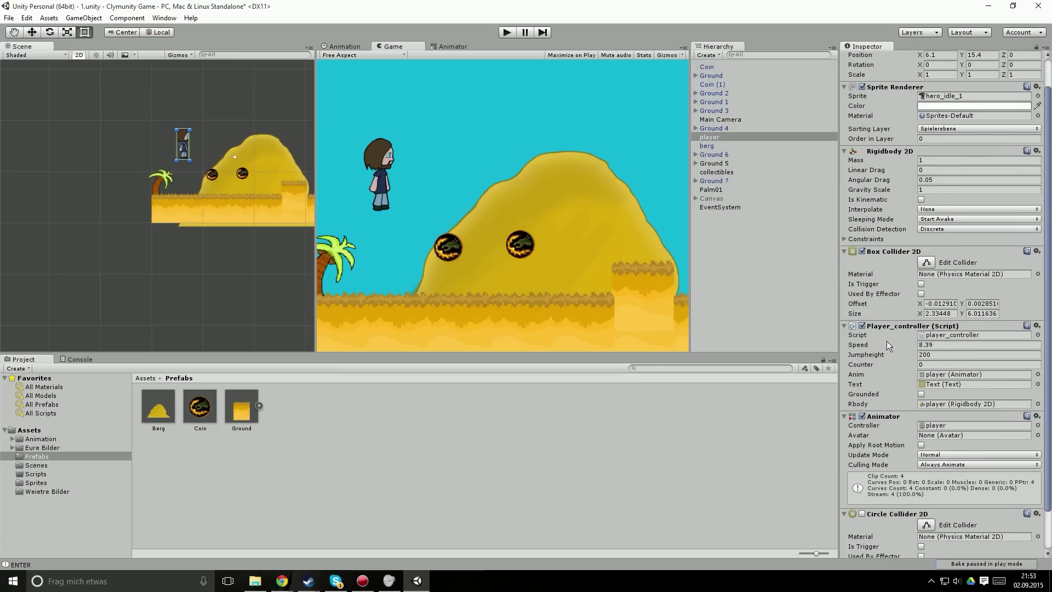
Run the player right and left over both coins, then select Ground 2's Bodentextur tile.
left_click(507, 33)
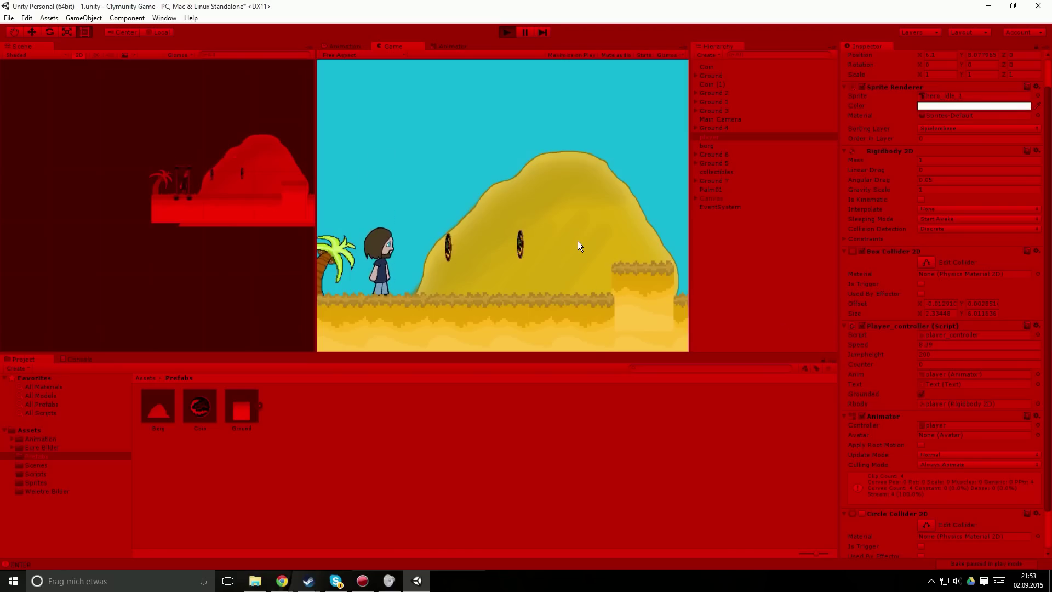
key("Right")
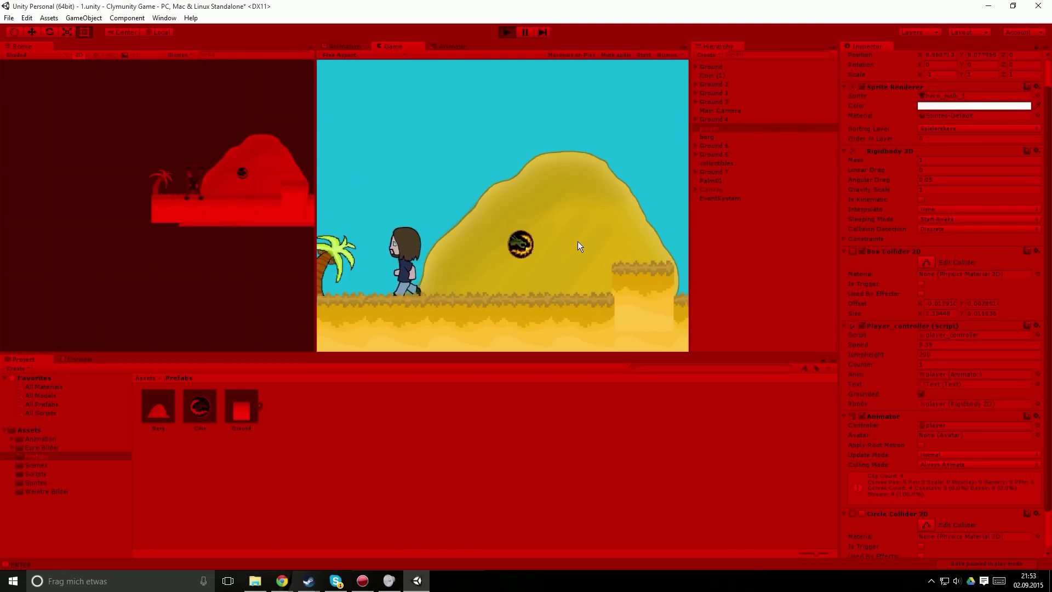
key("Right")
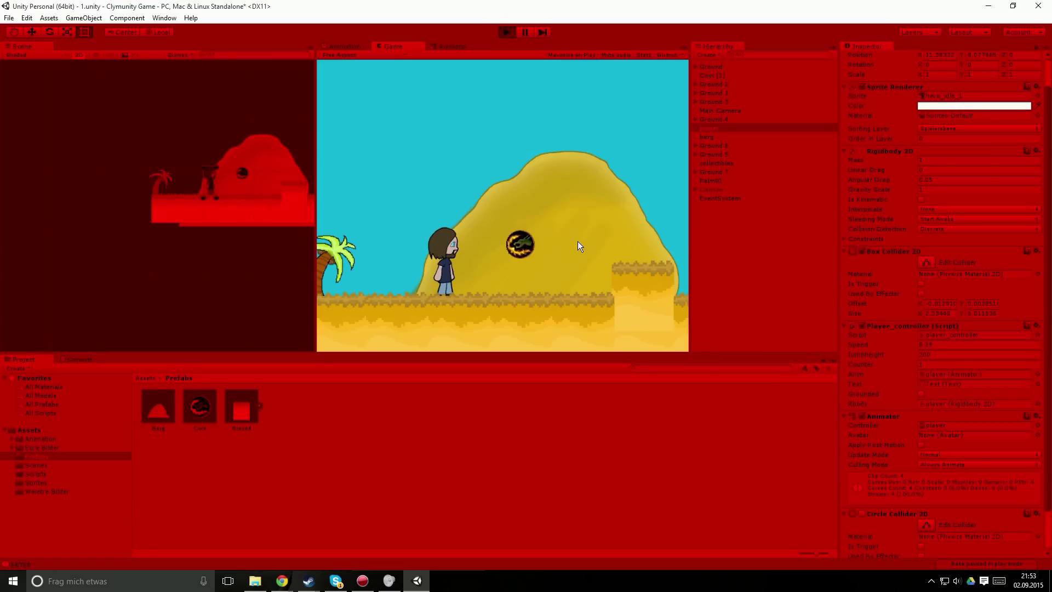
key("Left")
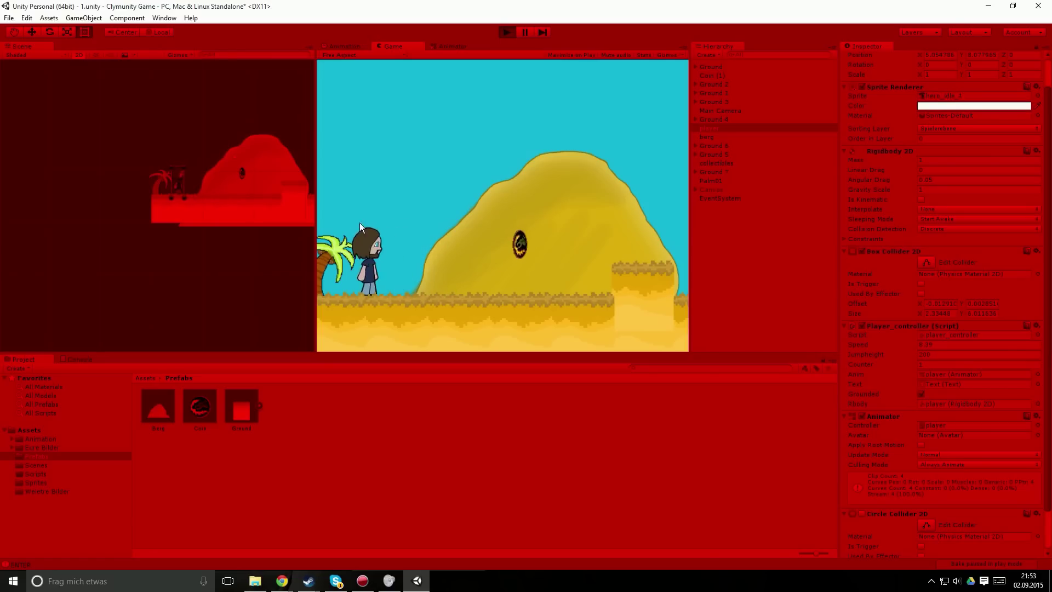
key("Right")
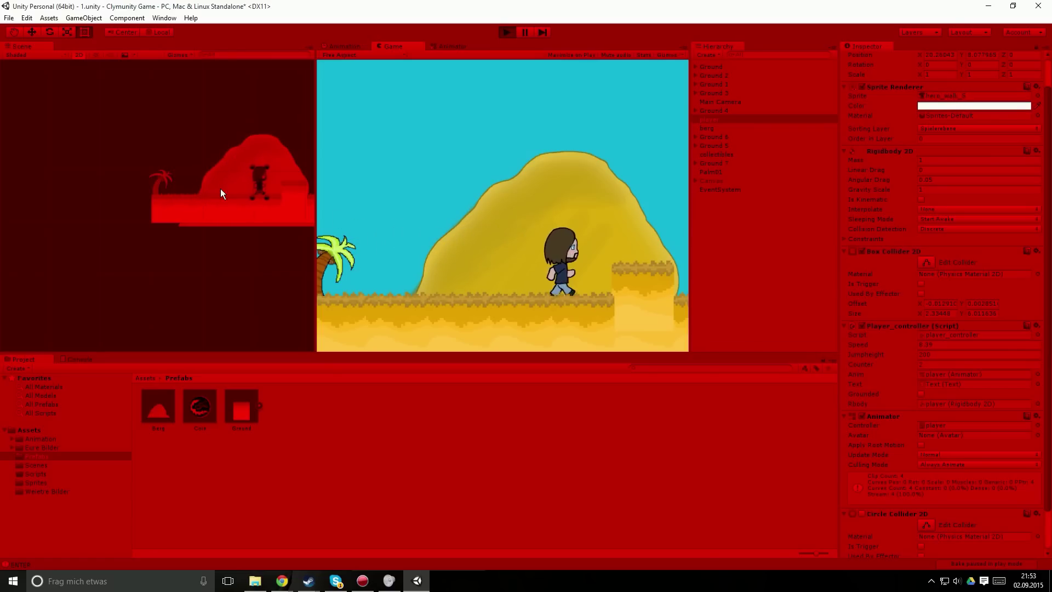
key("Left")
key("Left")
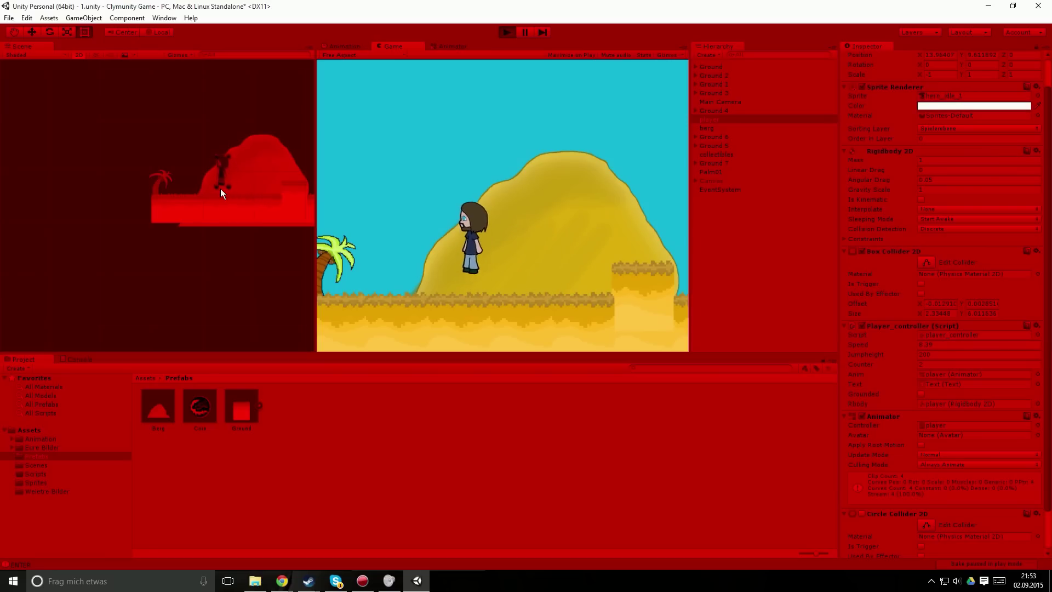
key("Right")
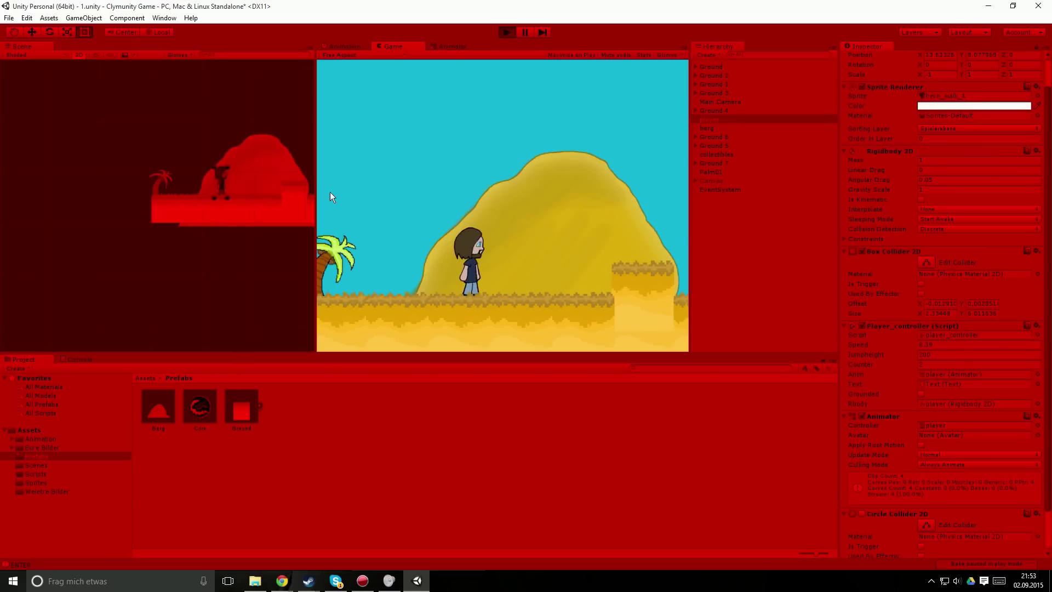
left_click(206, 211)
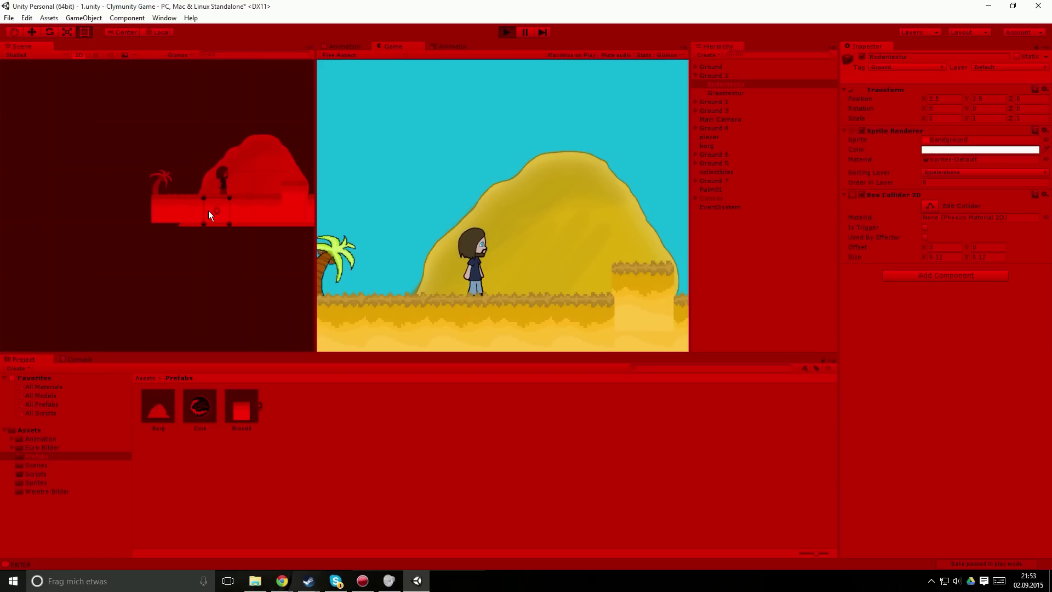
Stop the test run and confirm the Bodentextur tile's tag remains Ground.
left_click(508, 31)
left_click(876, 67)
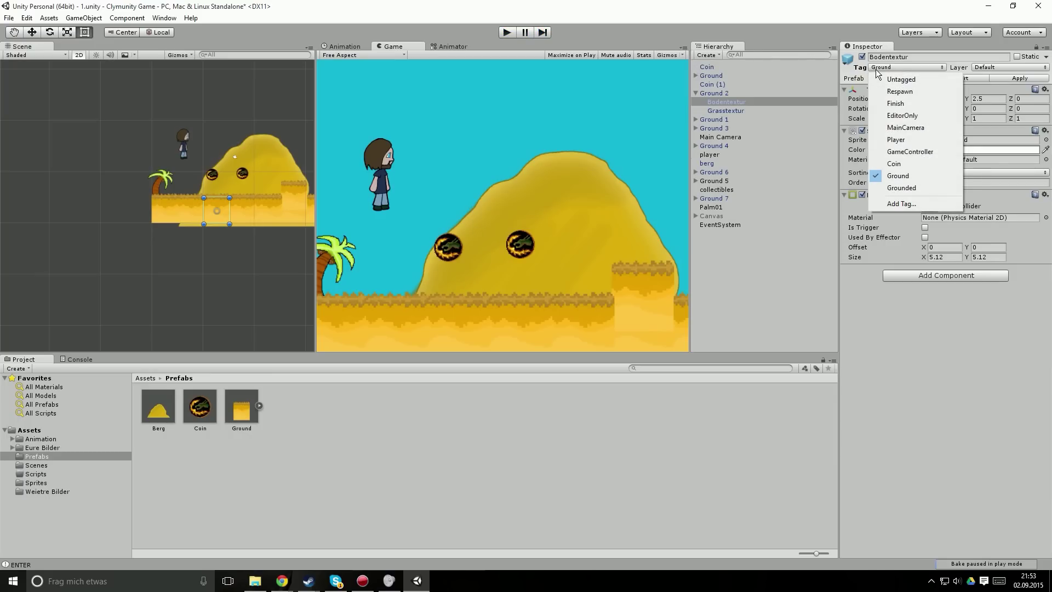
key("Escape")
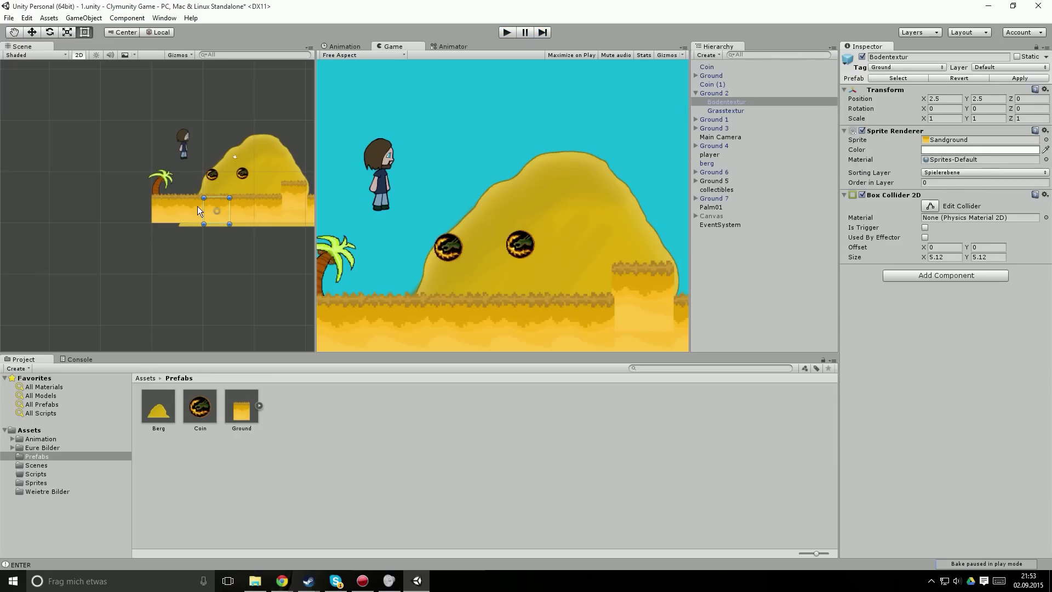
Inspect the Bodentextur and Grasstextur children of Ground 3 and Ground 1 in the Hierarchy.
left_click(195, 207)
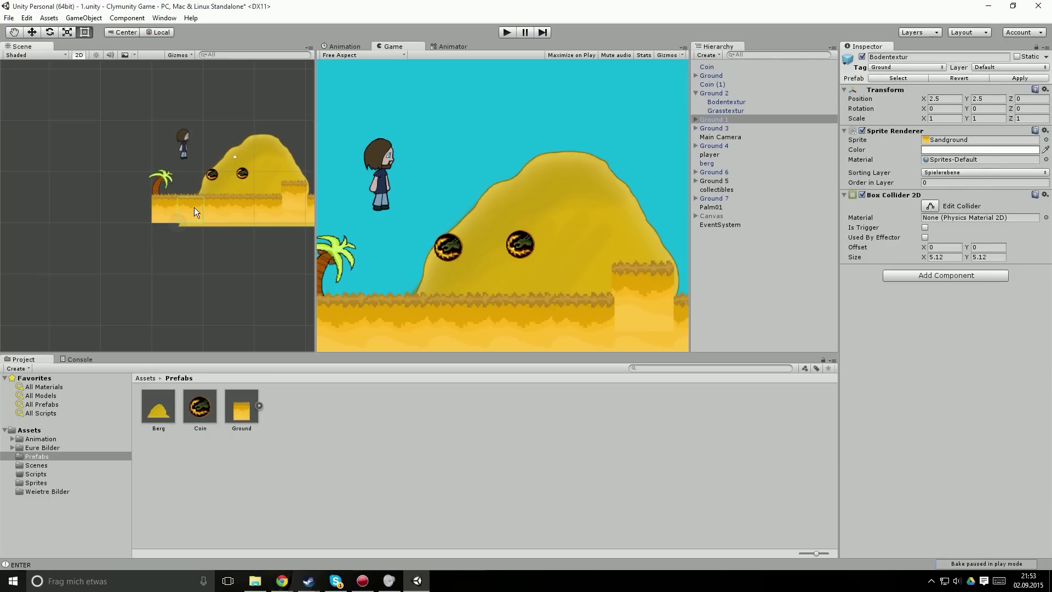
left_click(698, 131)
key("Right")
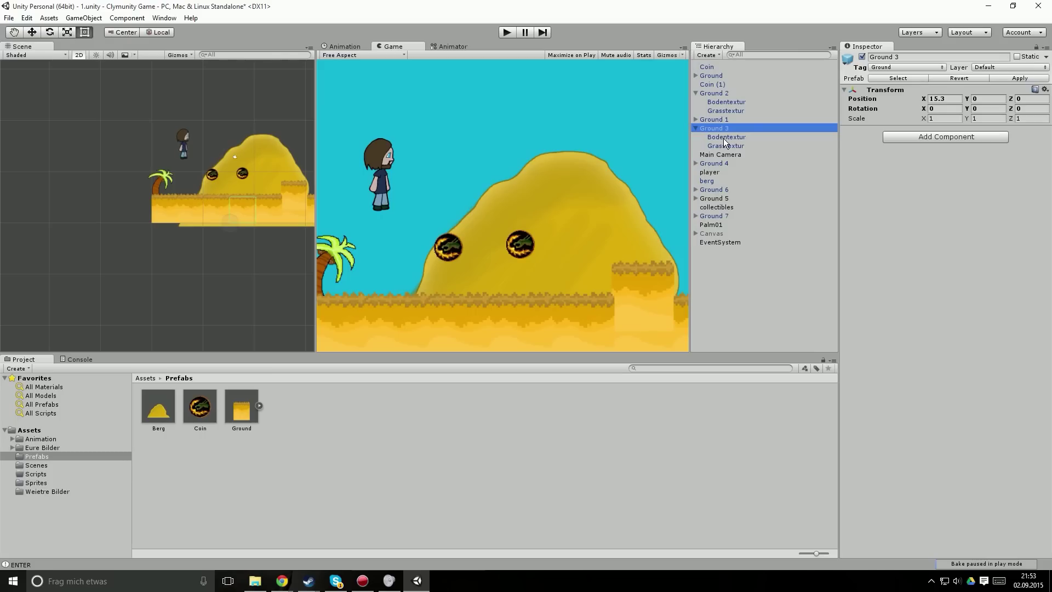
left_click(723, 137)
left_click(724, 144)
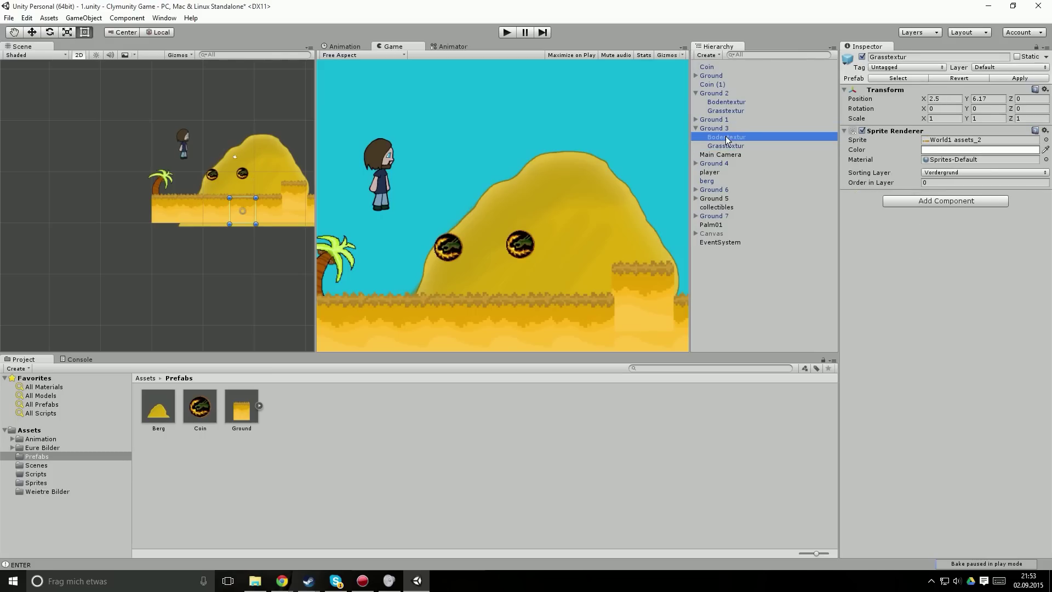
left_click(726, 137)
left_click(696, 120)
left_click(722, 129)
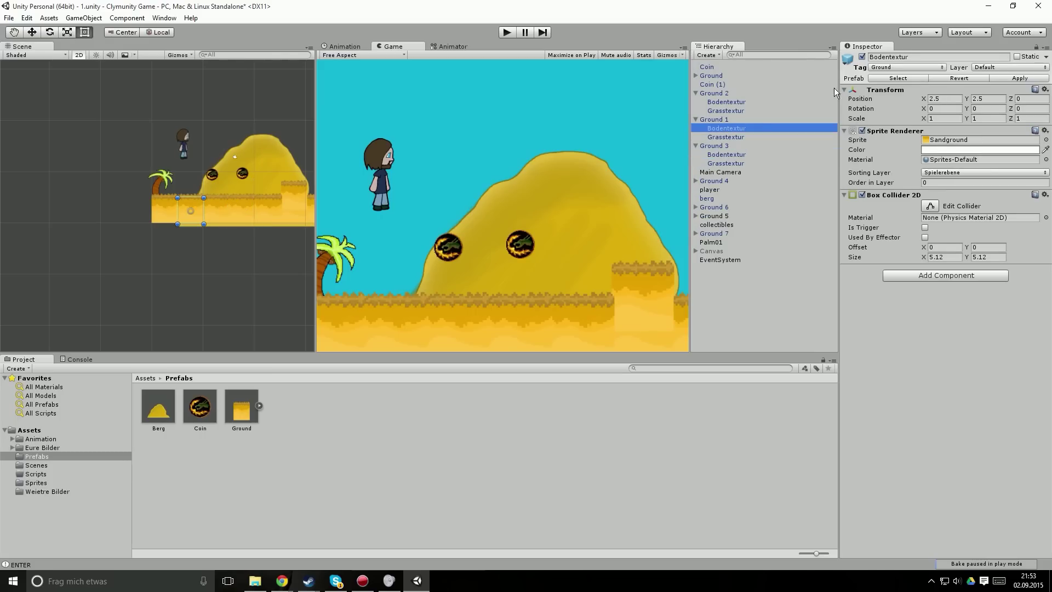
Start a test run, collect the coins, and inspect the player and Ground 3's Bodentextur meanwhile.
left_click(511, 35)
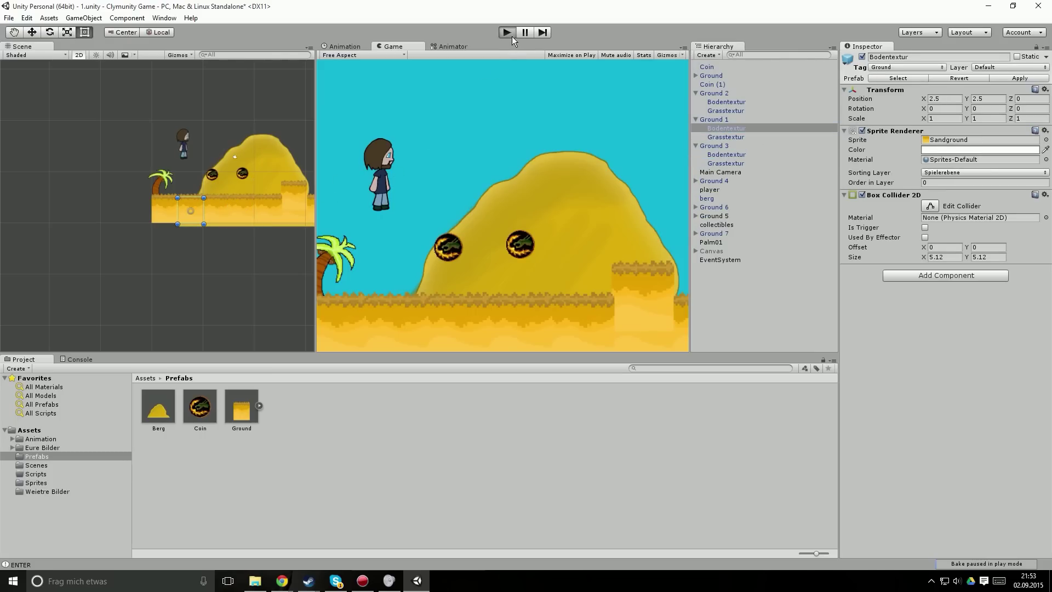
key("Right")
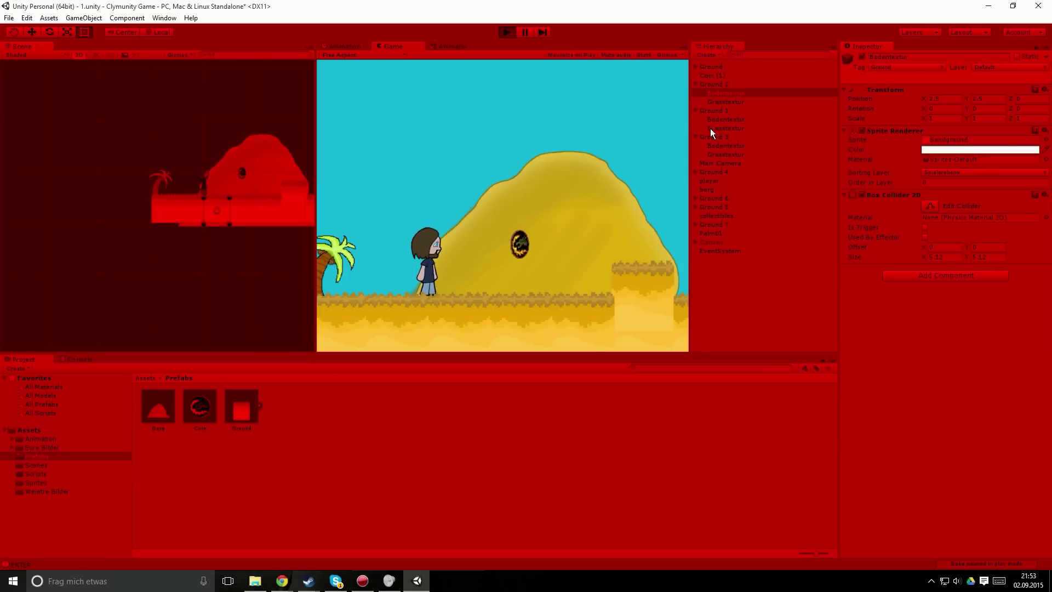
left_click(712, 181)
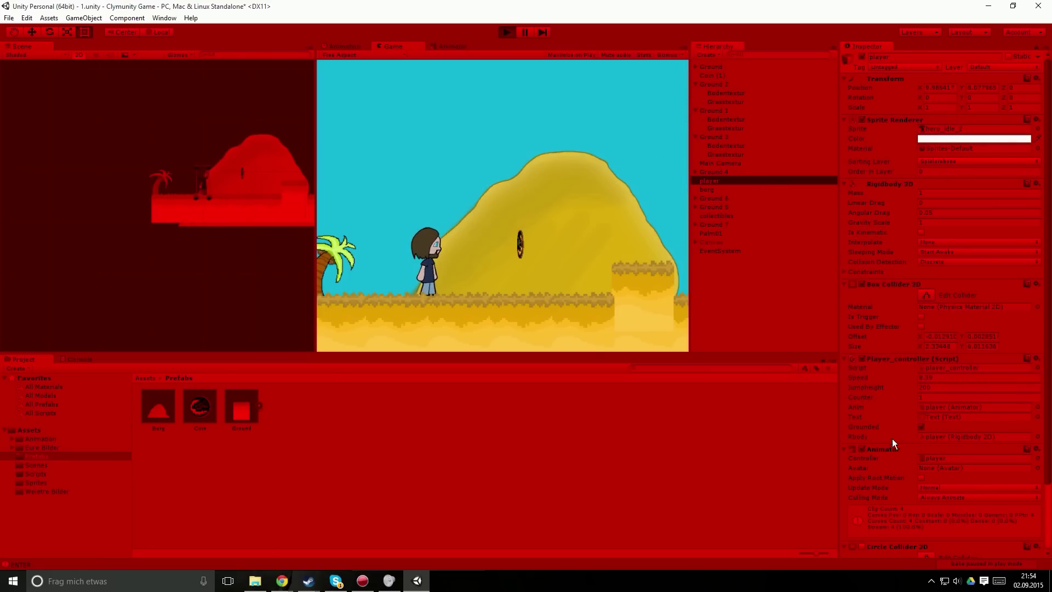
key("Right")
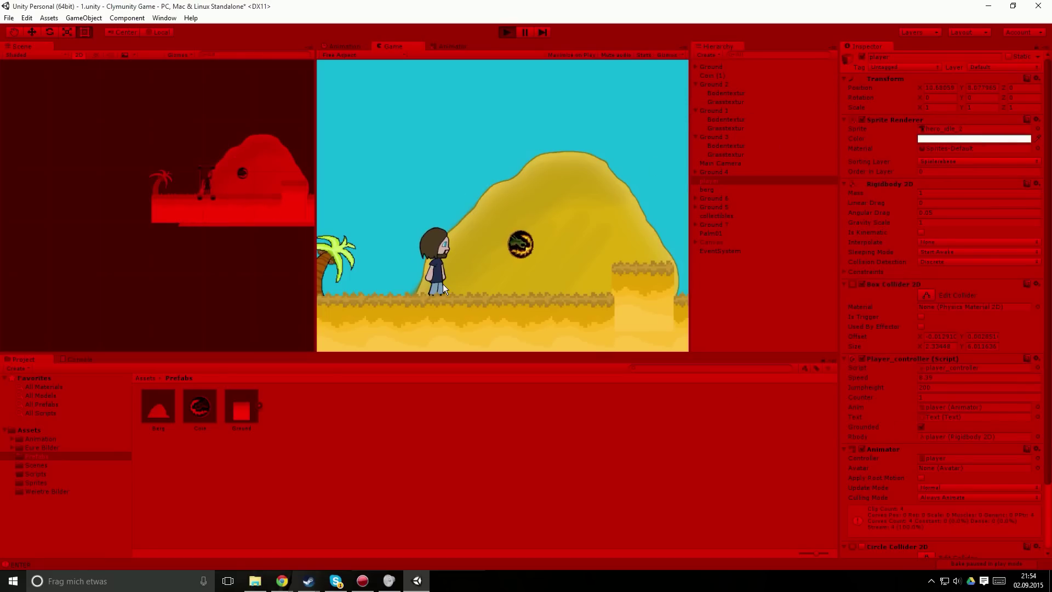
left_click(229, 220)
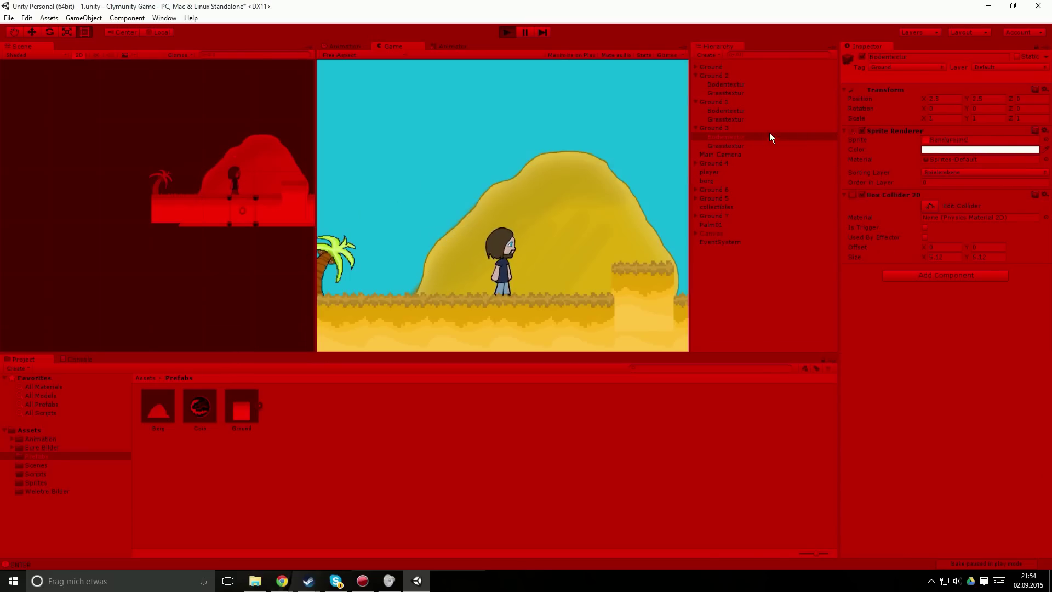
left_click(717, 129)
left_click(720, 133)
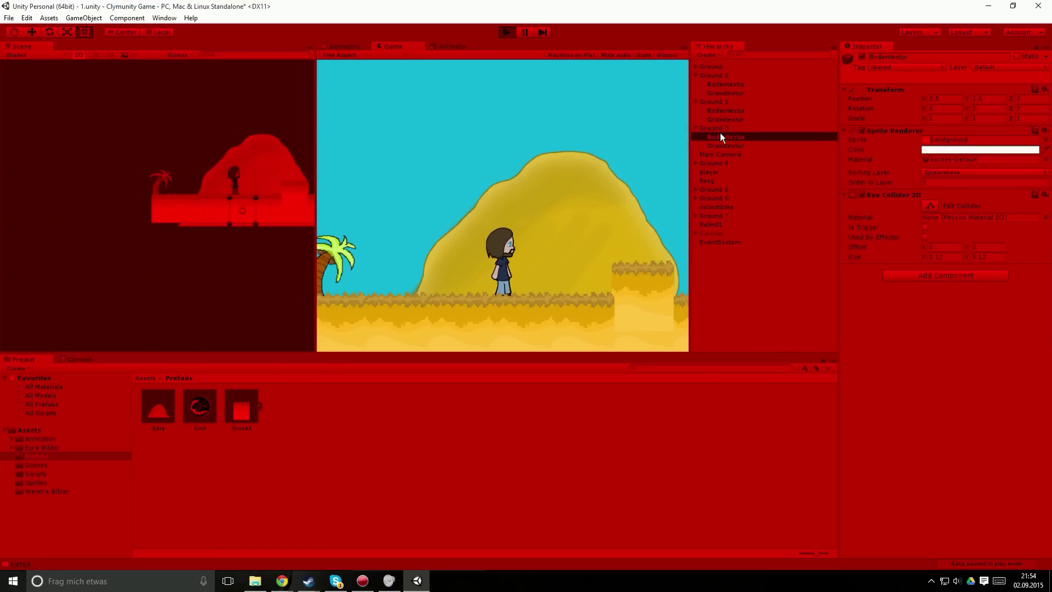
Walk the player right and left across the ground, then stop the test run.
left_click(416, 207)
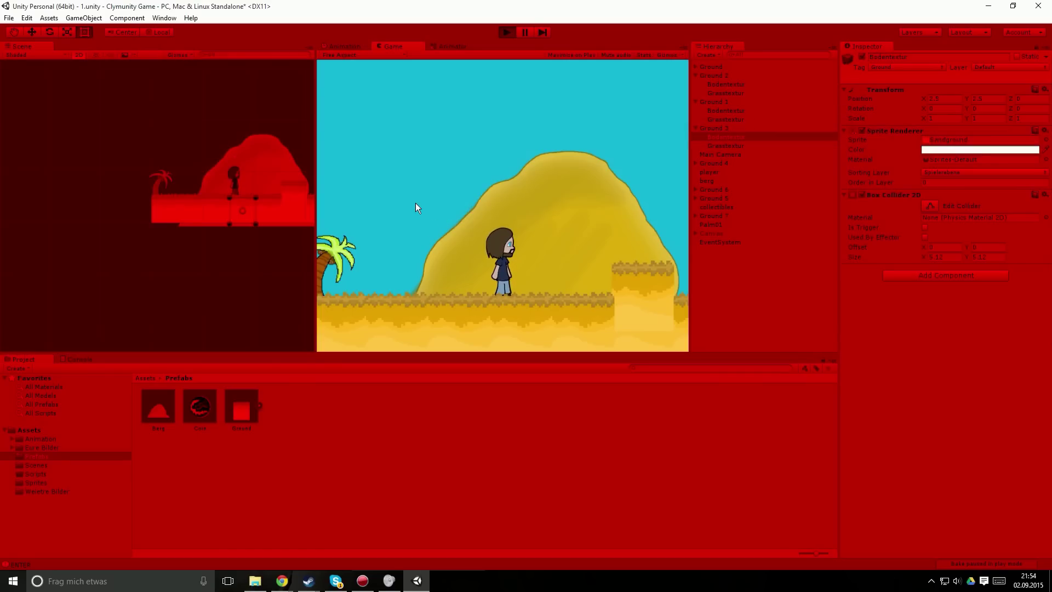
key("Right")
key("Left")
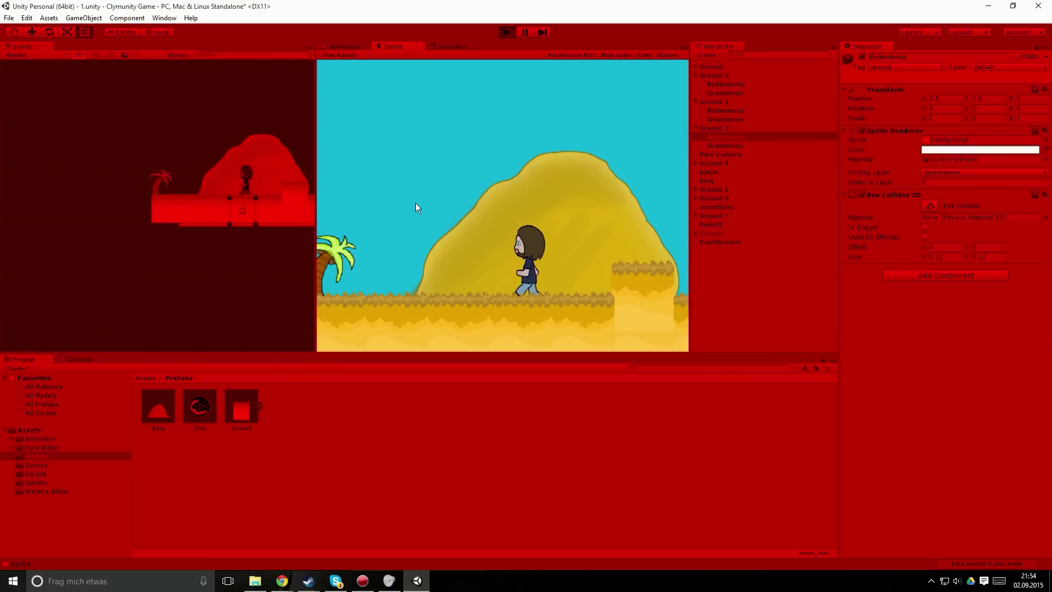
key("Right")
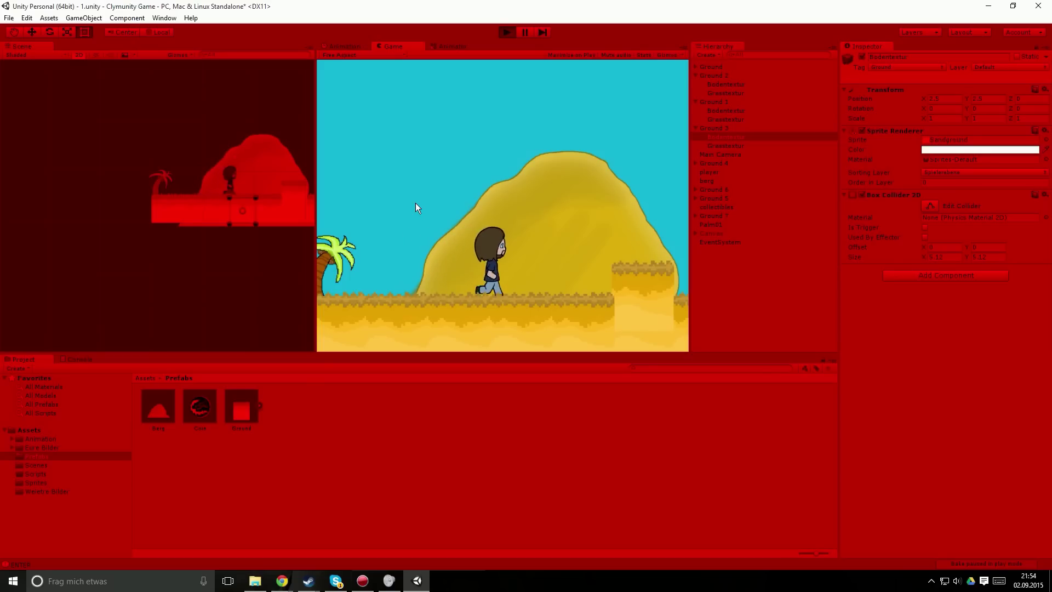
key("Left")
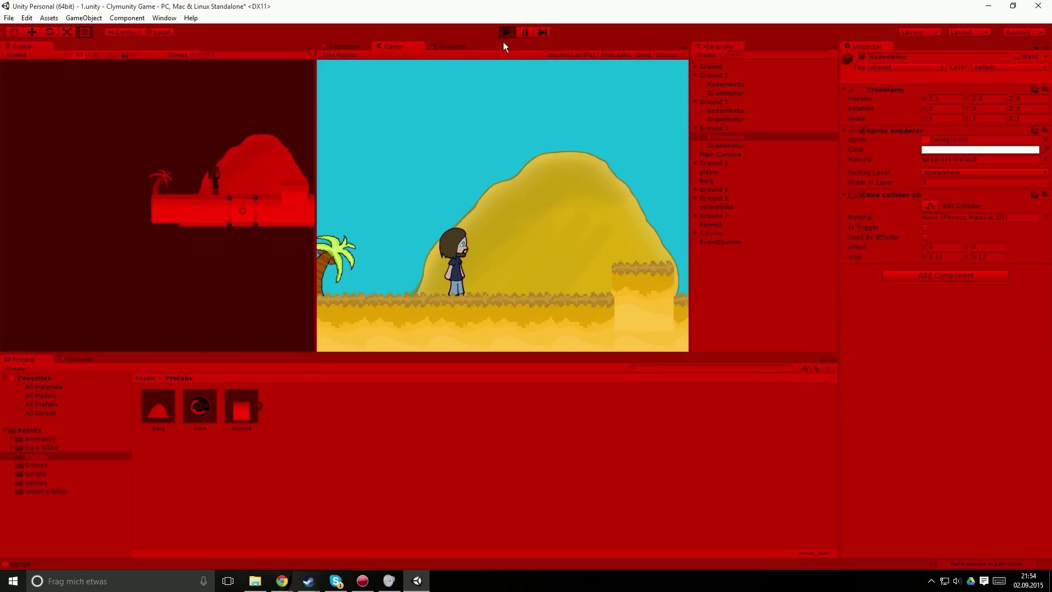
left_click(505, 33)
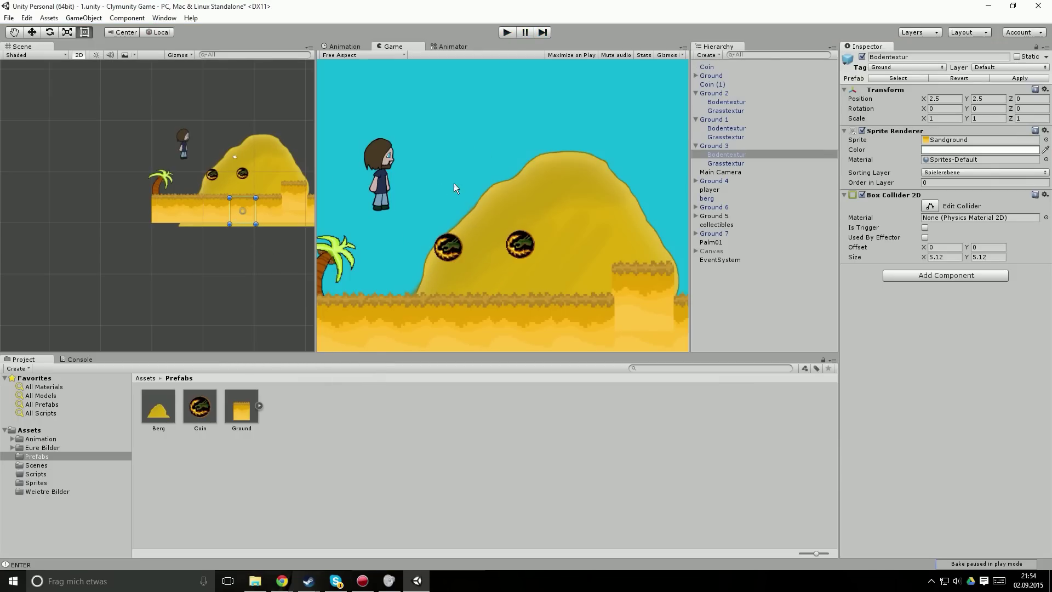
Start the game with Ctrl+P and walk the player right into the coin to collect it.
scroll(208, 228, "up", 3)
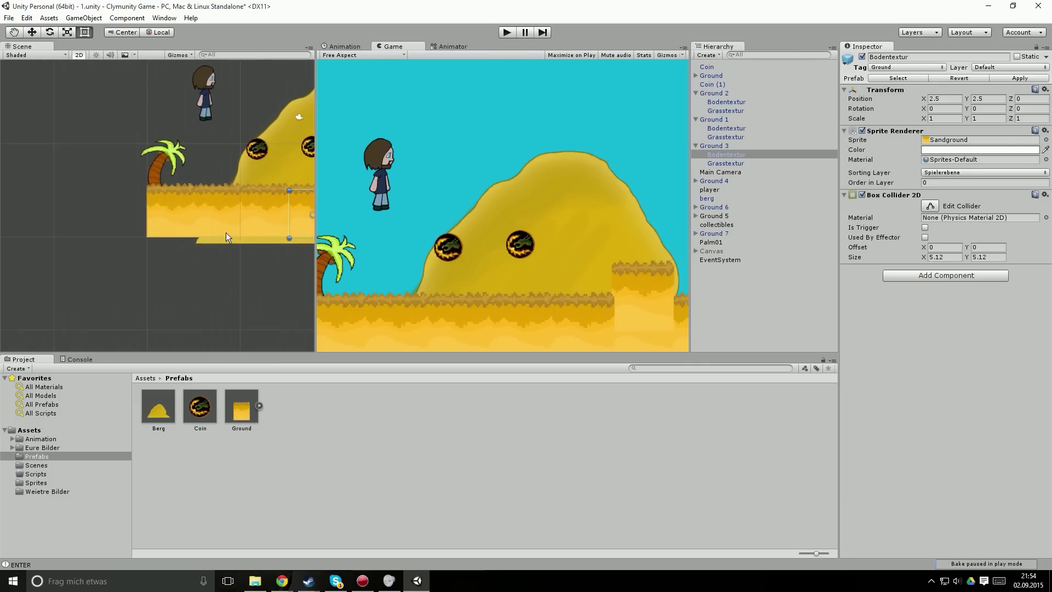
scroll(124, 237, "up", 4)
key("ctrl+p")
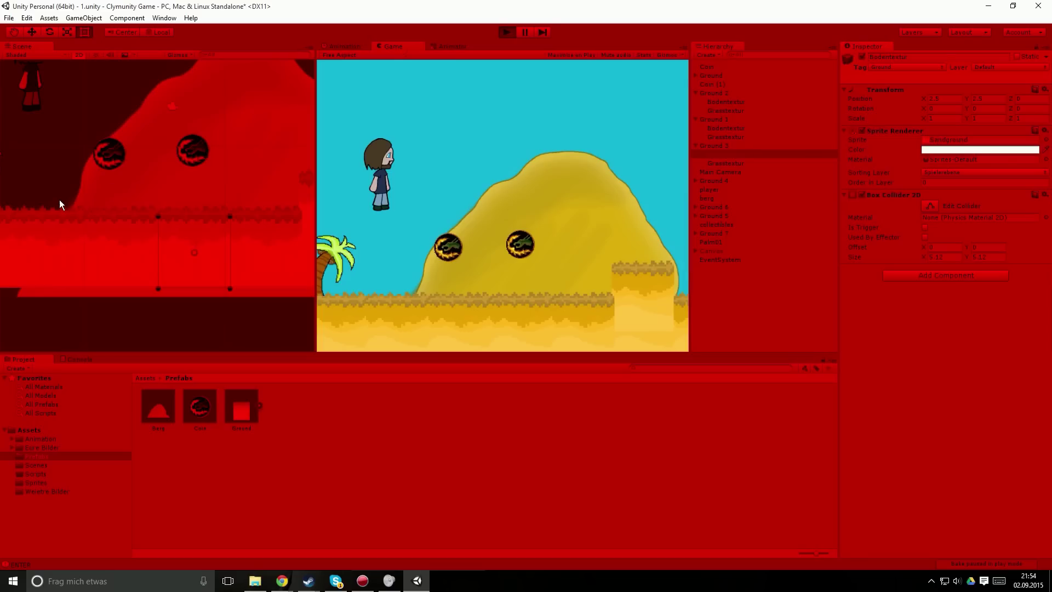
key("Right")
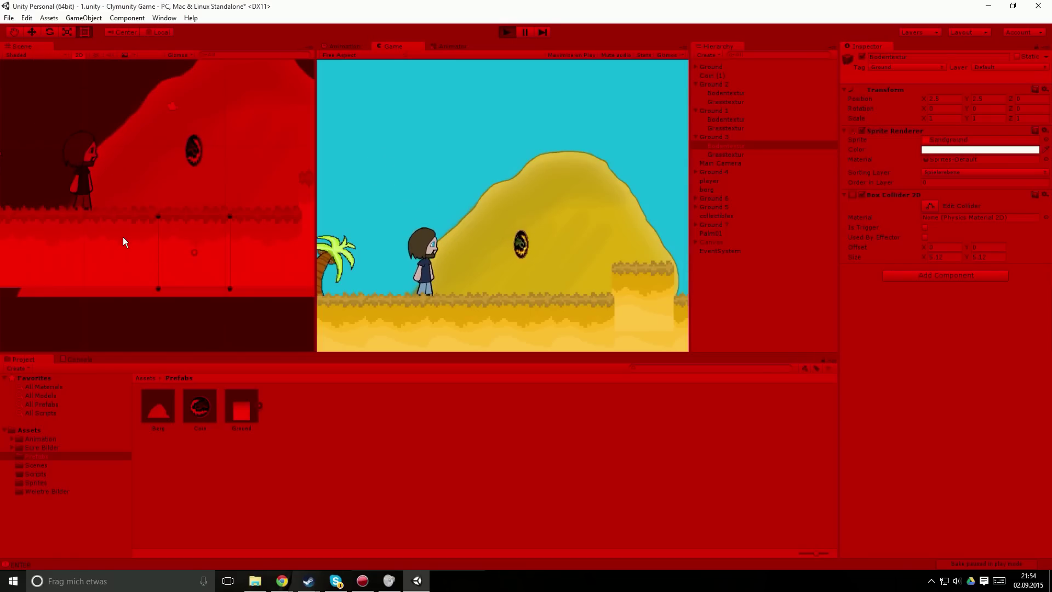
key("Left")
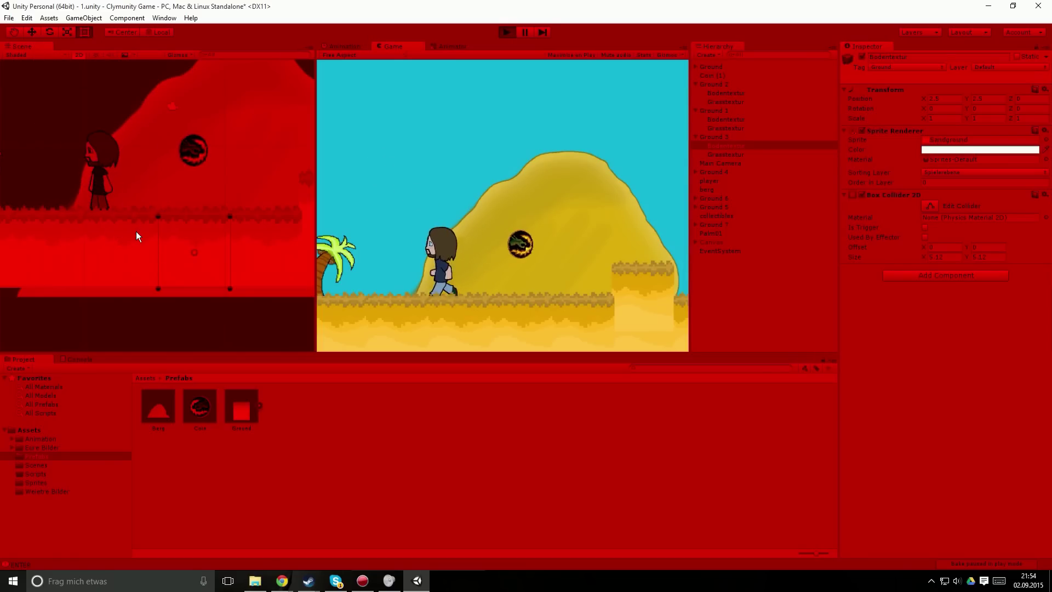
left_click(136, 230)
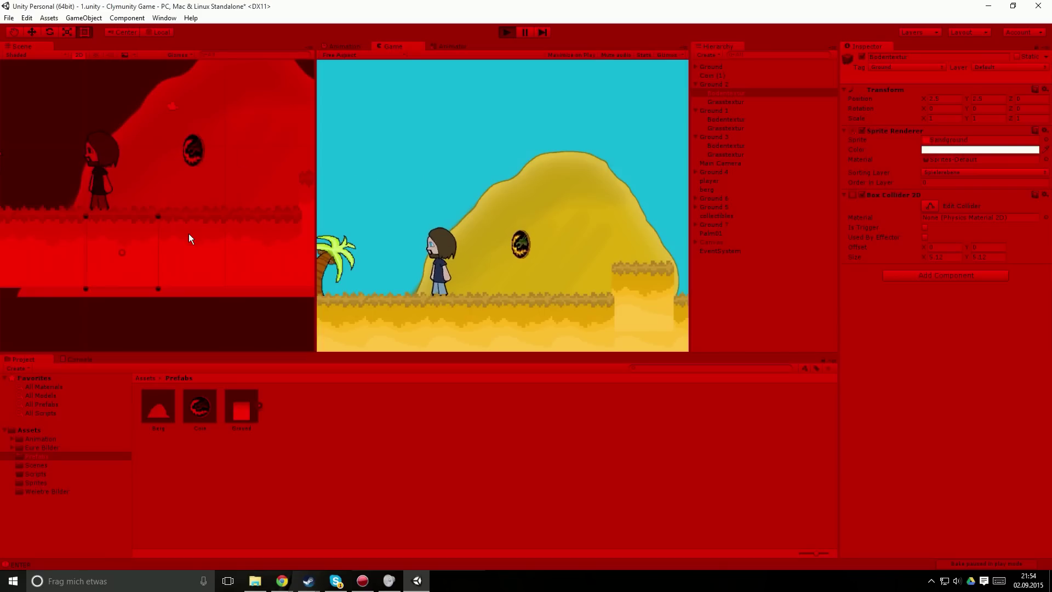
key("Right")
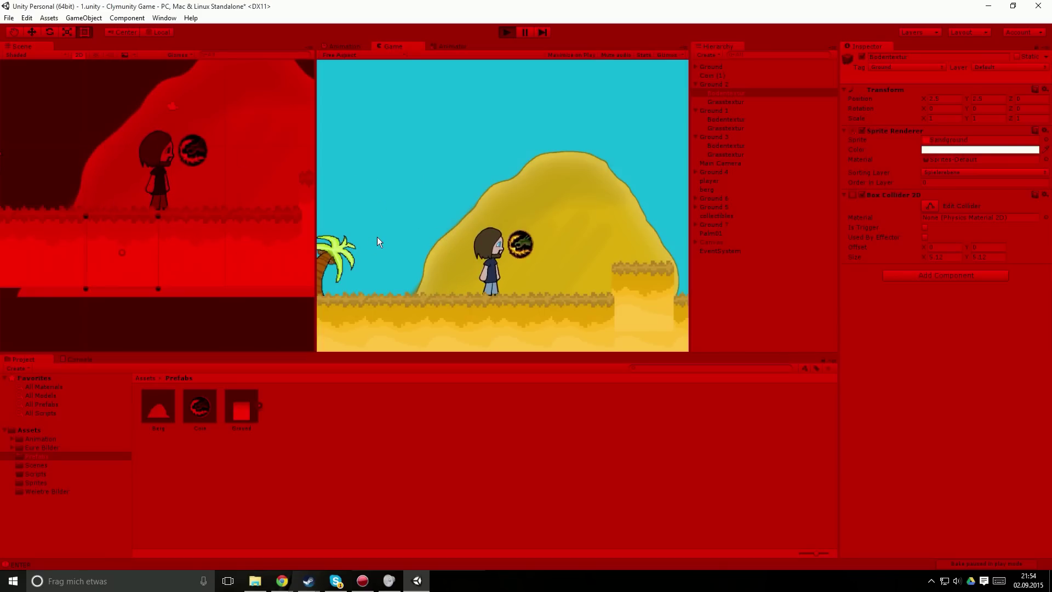
key("Right")
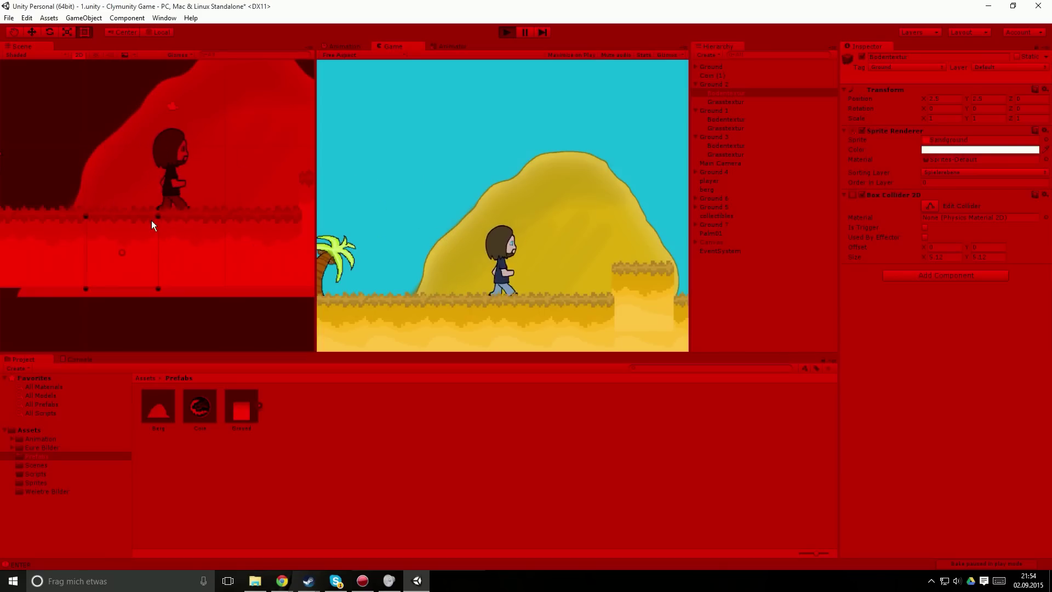
Inspect Ground 3 and Ground 2's Bodentextur tiles, then jump repeatedly in front of the hill.
left_click(179, 255)
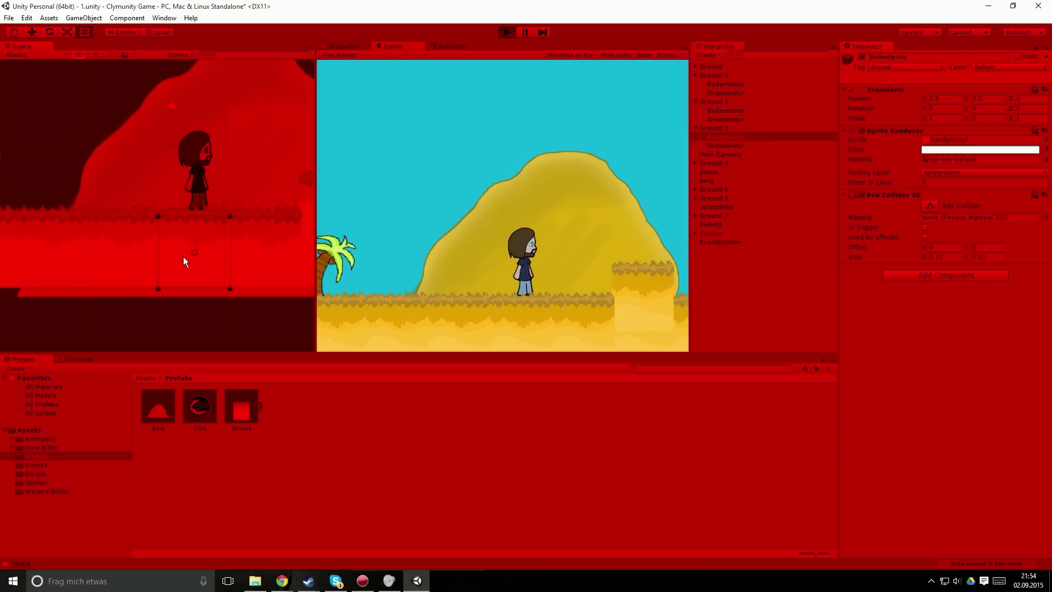
key("Left")
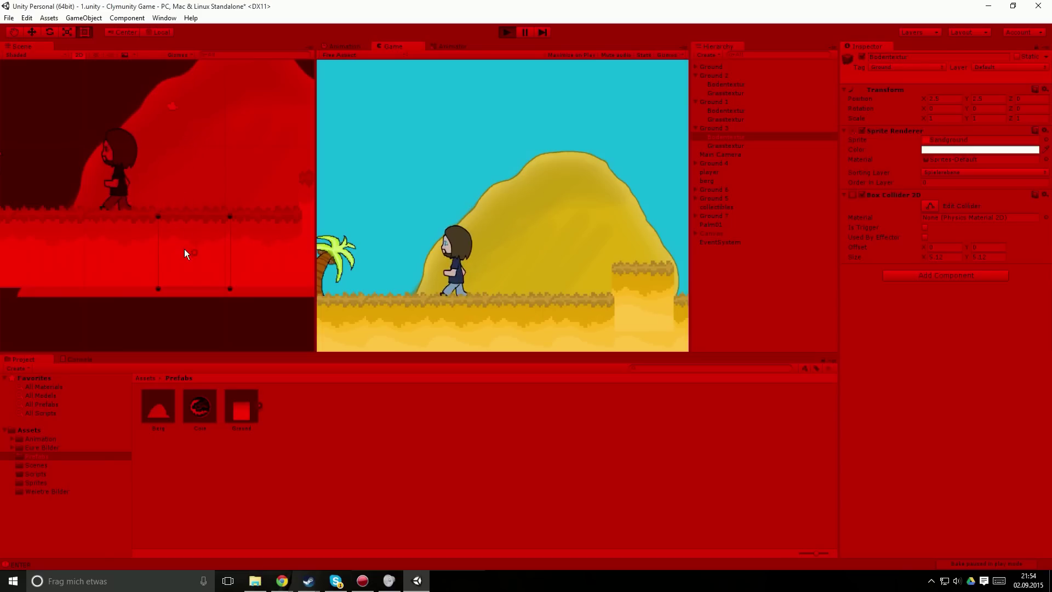
left_click(150, 253)
key("Right")
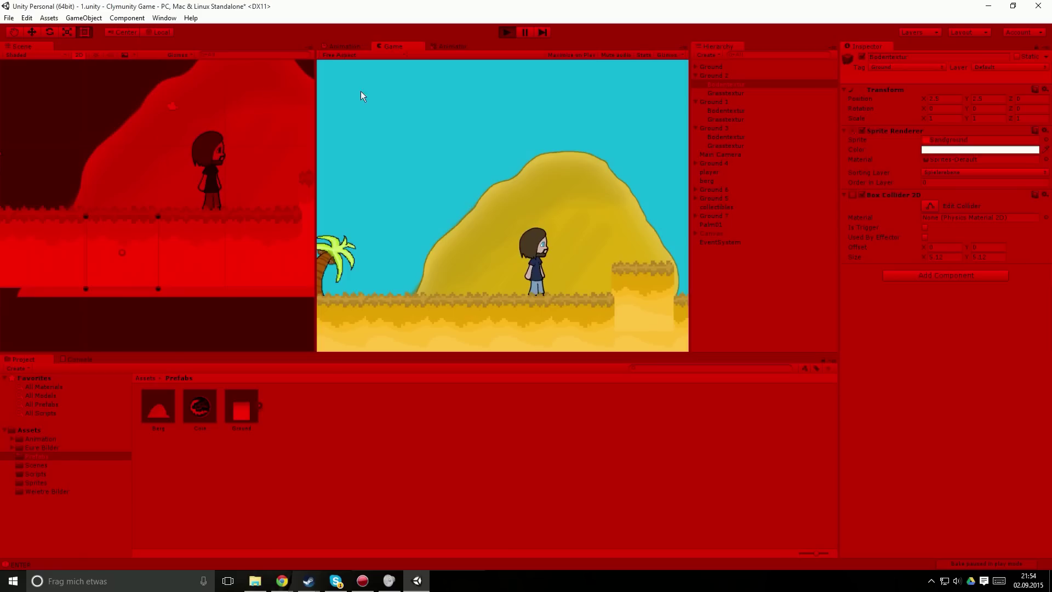
key("Left")
key("space")
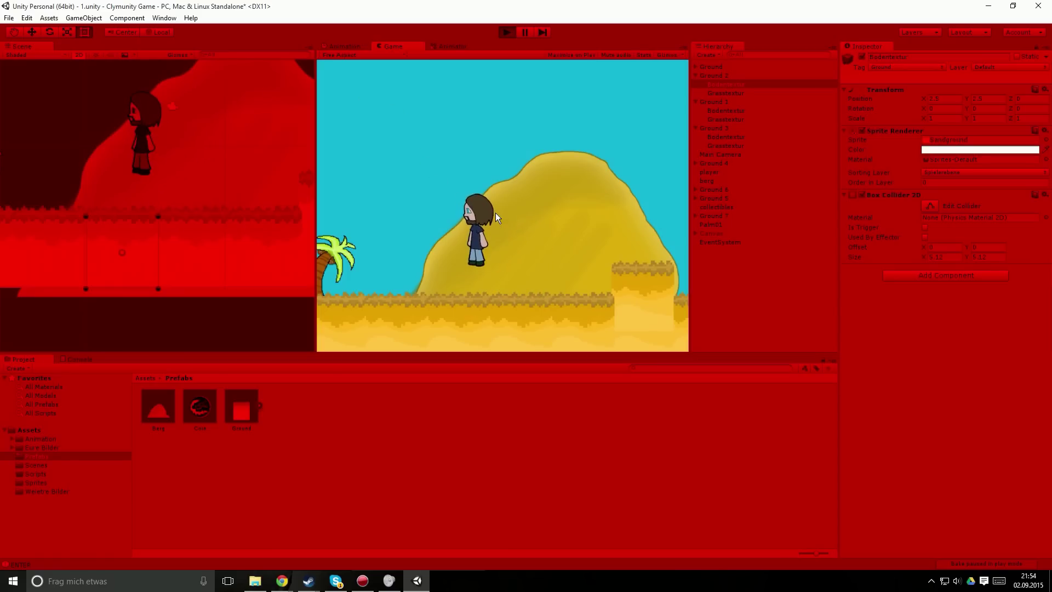
key("space")
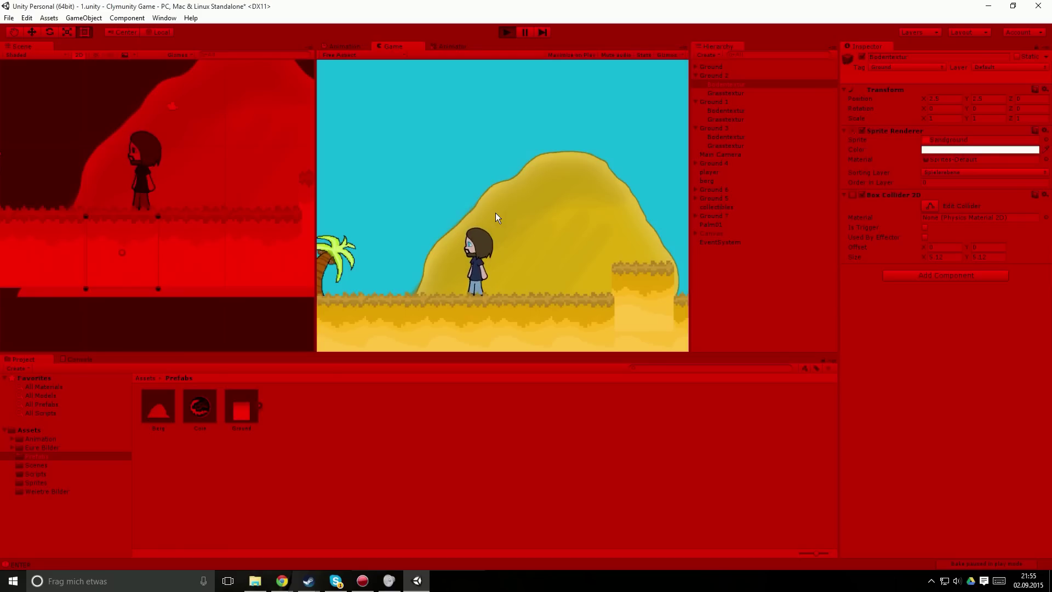
key("space")
Stop the playtest and inspect Ground 1's Bodentextur, Ground 3 and Ground 4.
left_click(504, 34)
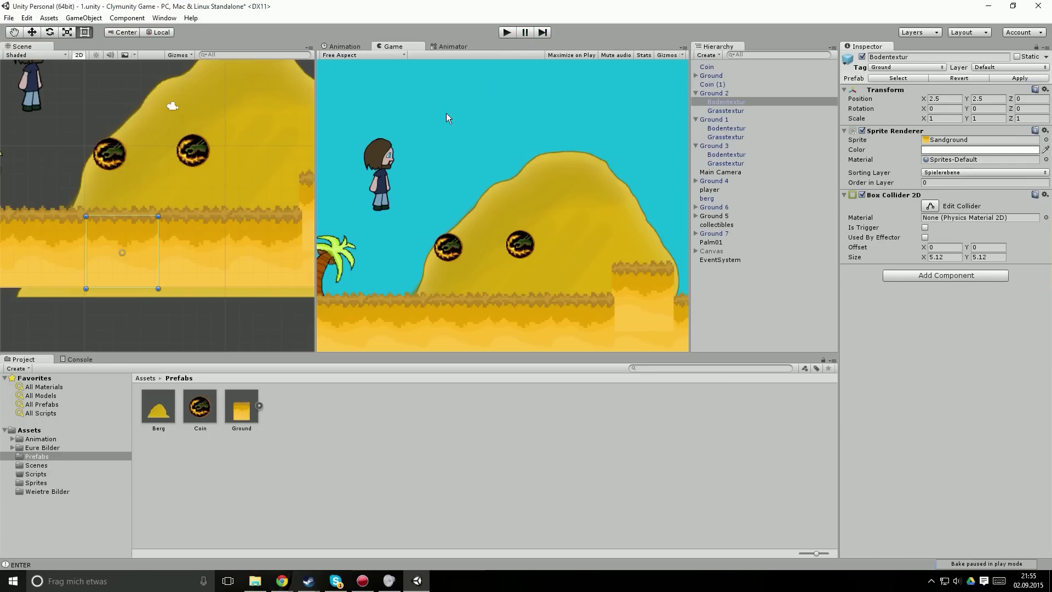
scroll(179, 193, "down", 2)
scroll(179, 193, "down", 3)
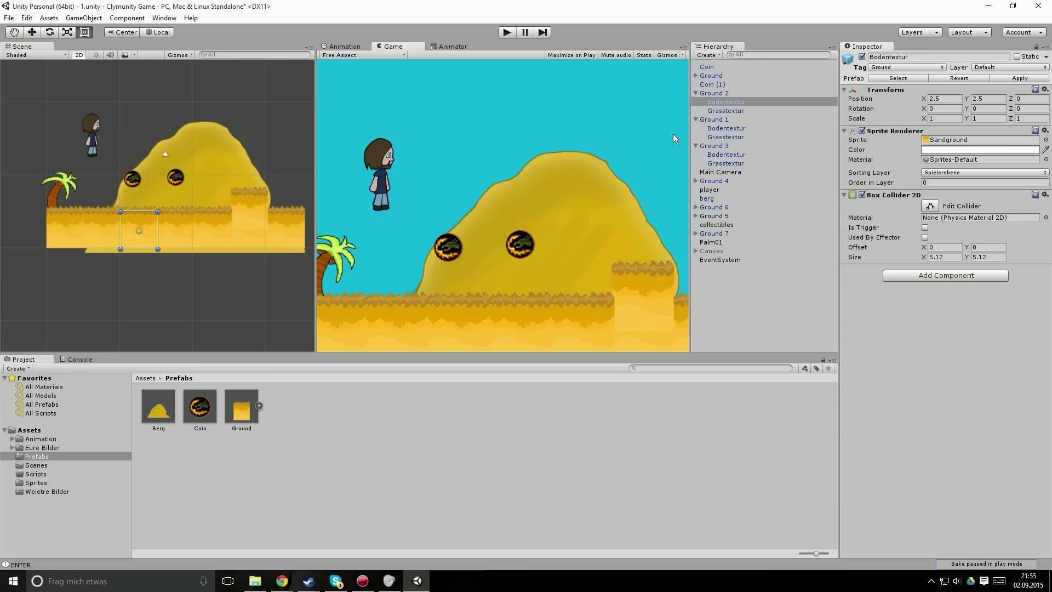
left_click(725, 128)
left_click(714, 146)
left_click(719, 180)
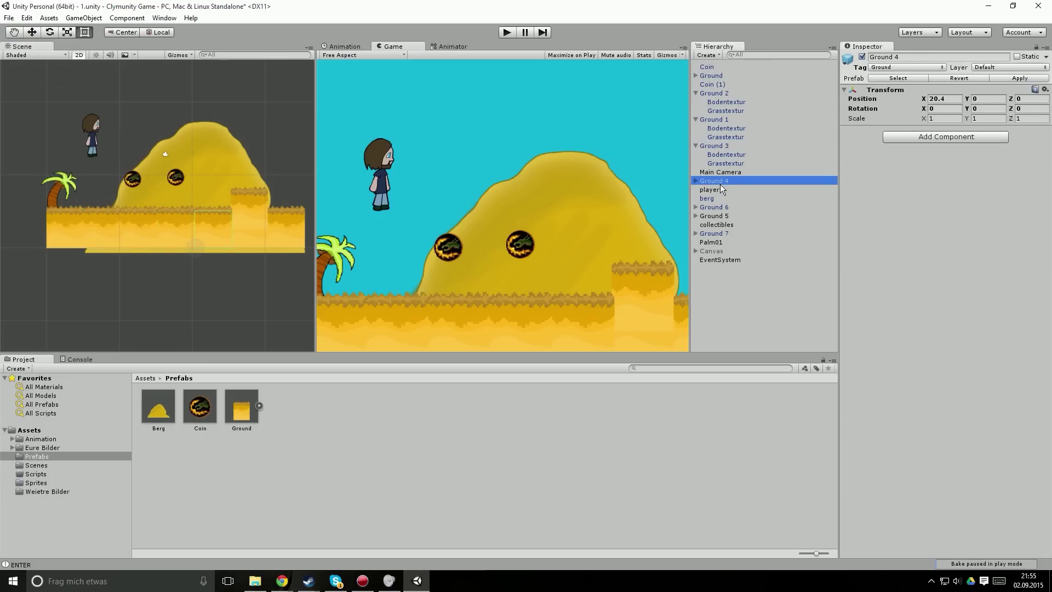
Open the player's player_controller script from its Inspector Script field.
left_click(728, 189)
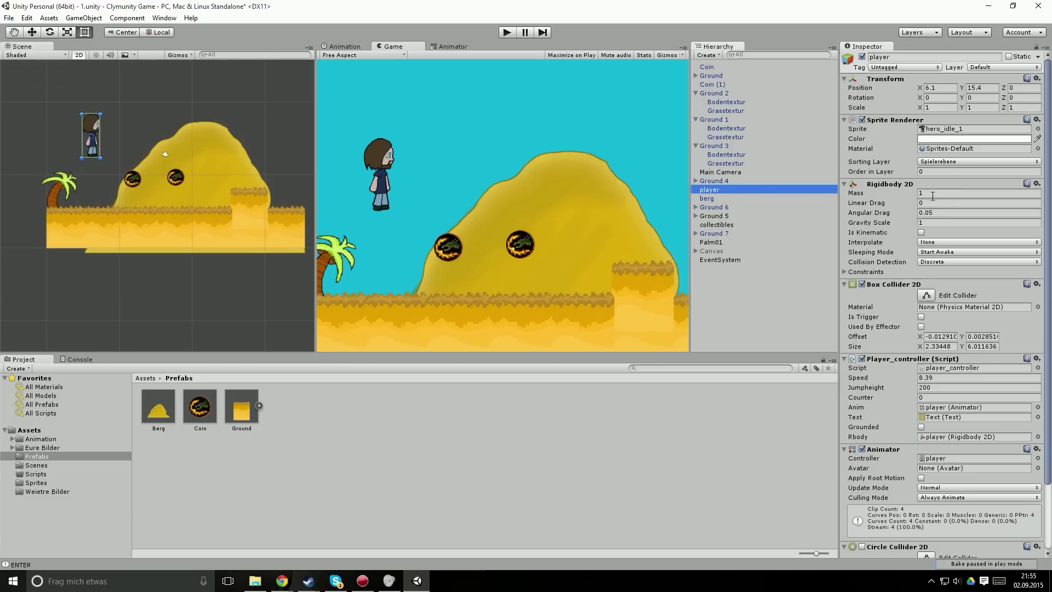
scroll(931, 198, "down", 3)
double_click(932, 289)
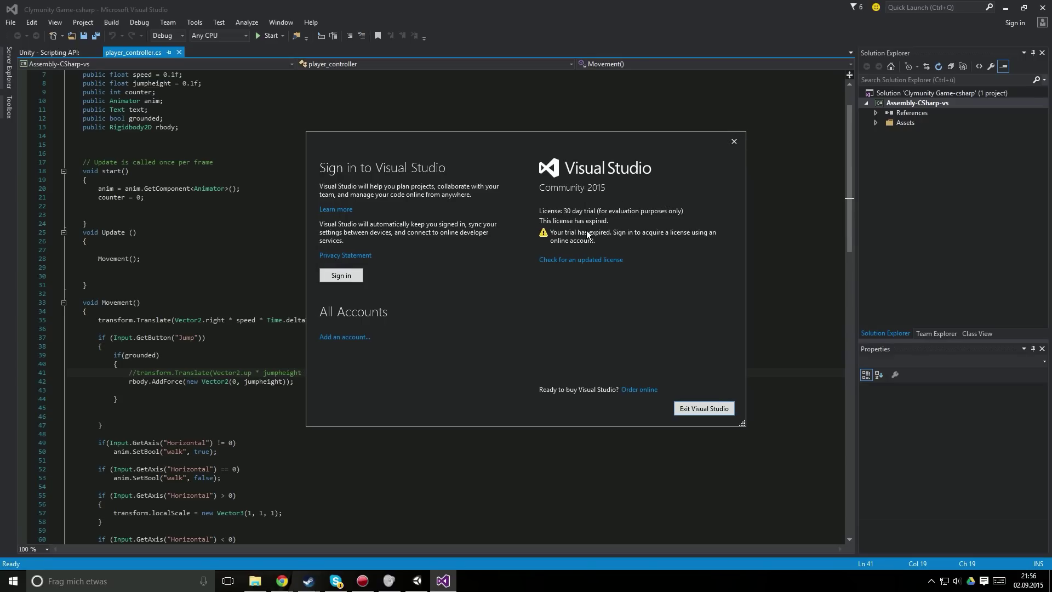
Dismiss the sign-in prompt, reopen player_controller, and delete the stray '1' before using UnityEngine.
left_click(734, 143)
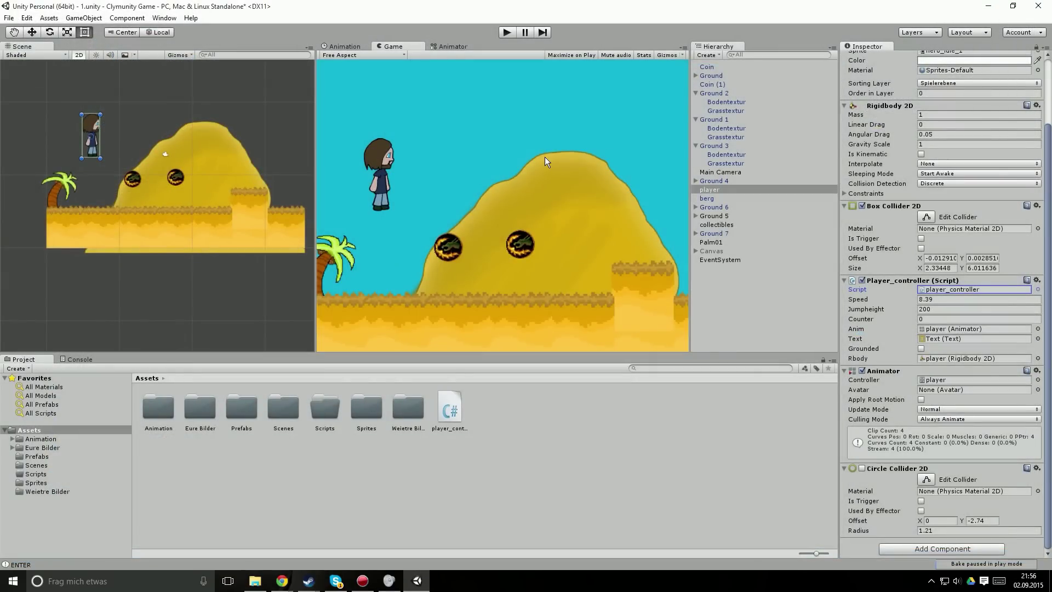
double_click(967, 290)
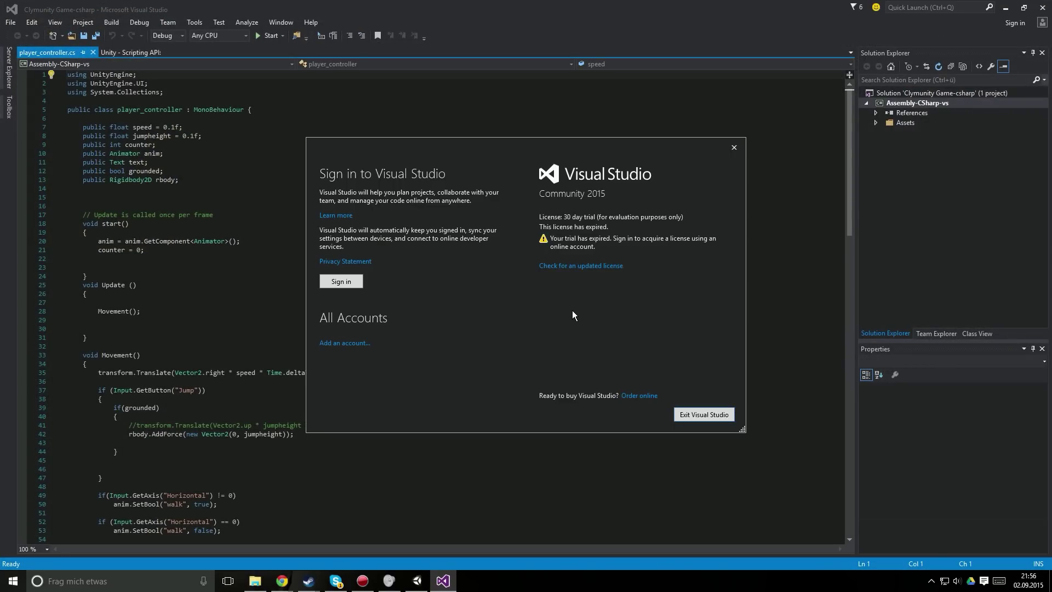
type("1")
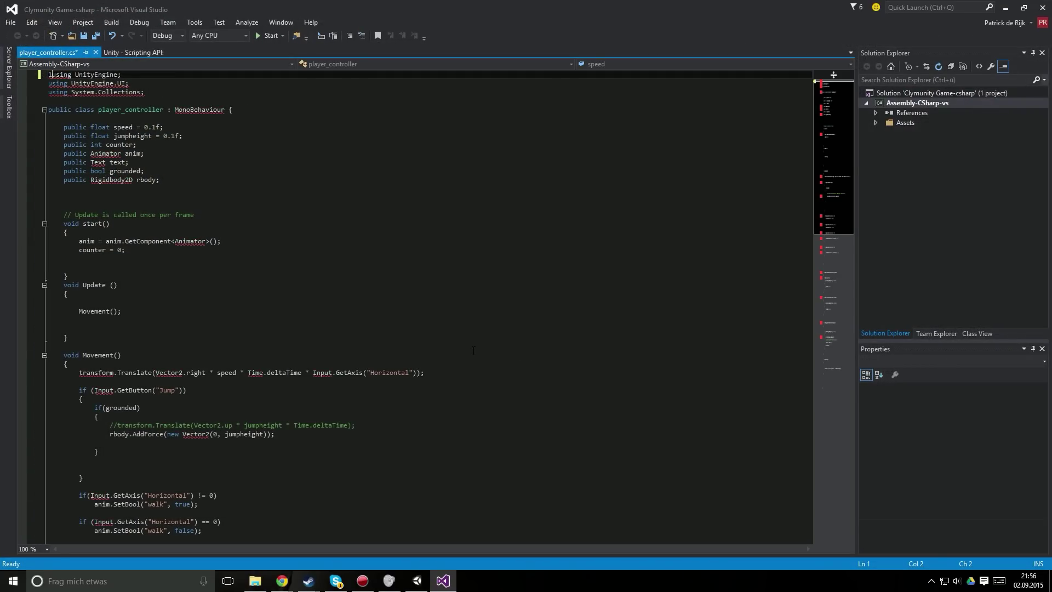
scroll(473, 350, "down", 5)
scroll(473, 351, "down", 2)
scroll(473, 350, "up", 7)
left_click(139, 109)
left_click(119, 100)
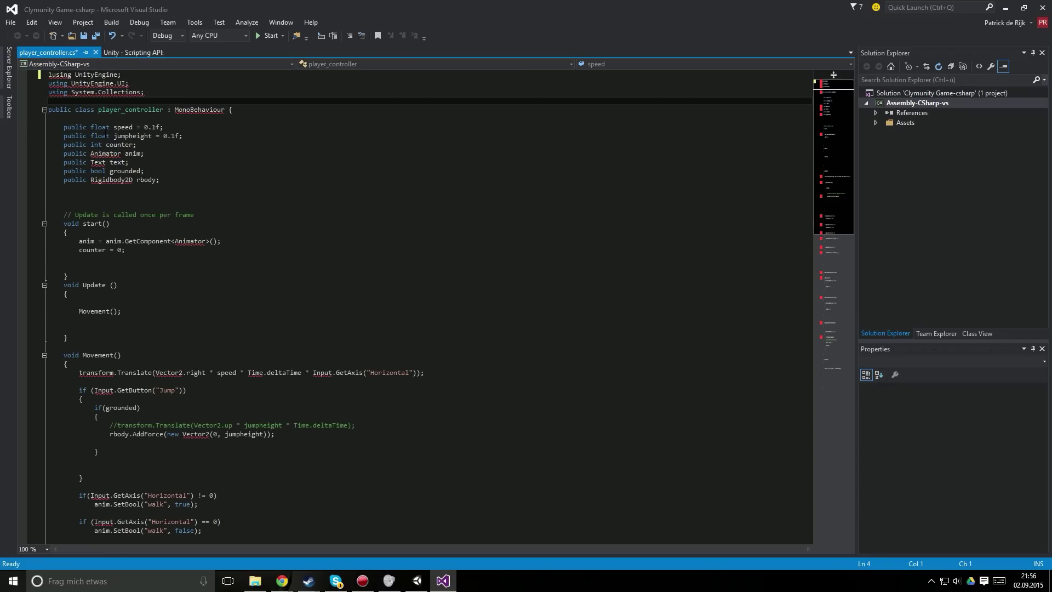
left_click(53, 74)
key("BackSpace")
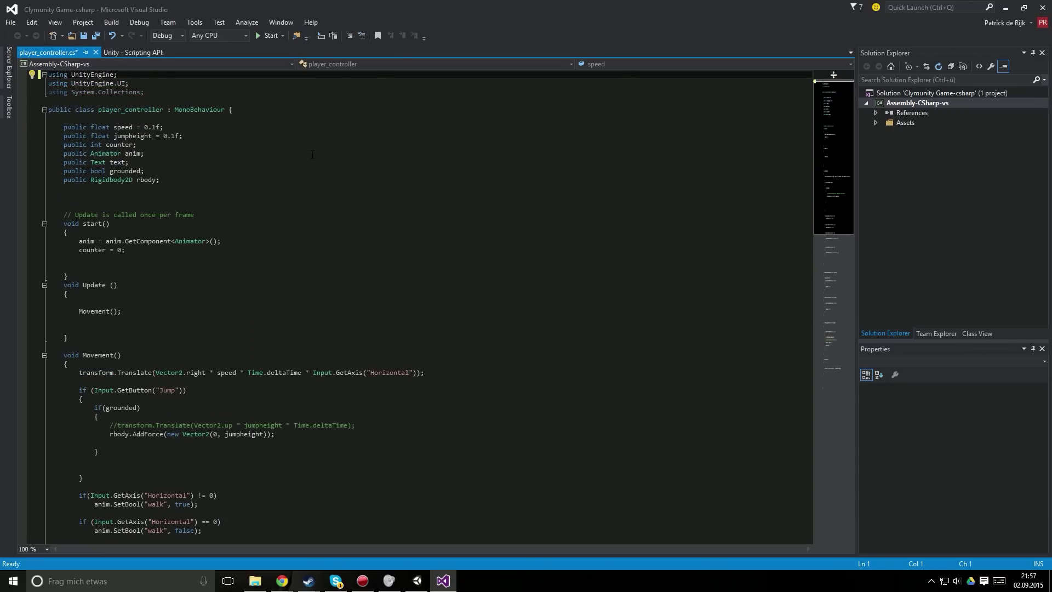
Review the if(grounded) jump block and its jump force line.
scroll(279, 229, "down", 9)
scroll(279, 228, "down", 5)
scroll(279, 229, "up", 6)
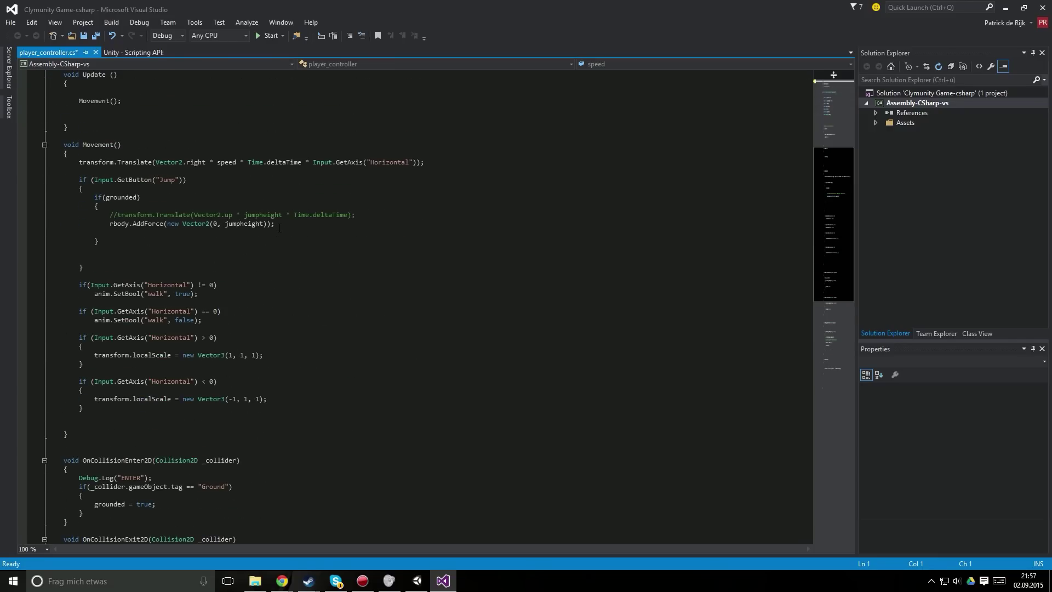
scroll(192, 230, "down", 3)
scroll(192, 231, "up", 3)
left_click_drag(130, 188, 170, 233)
left_click(170, 233)
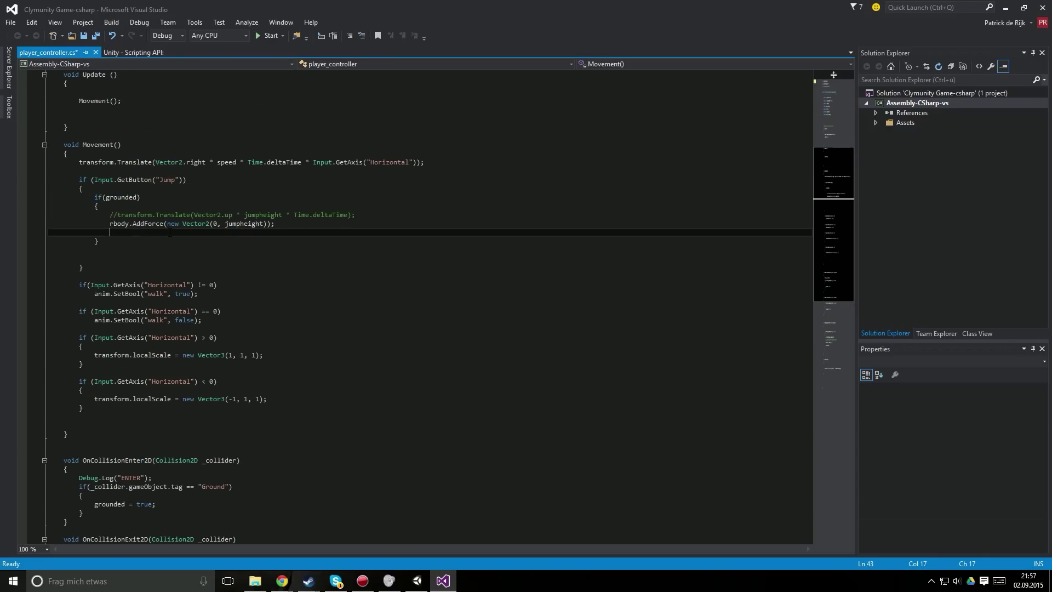
scroll(170, 232, "down", 6)
scroll(170, 233, "down", 12)
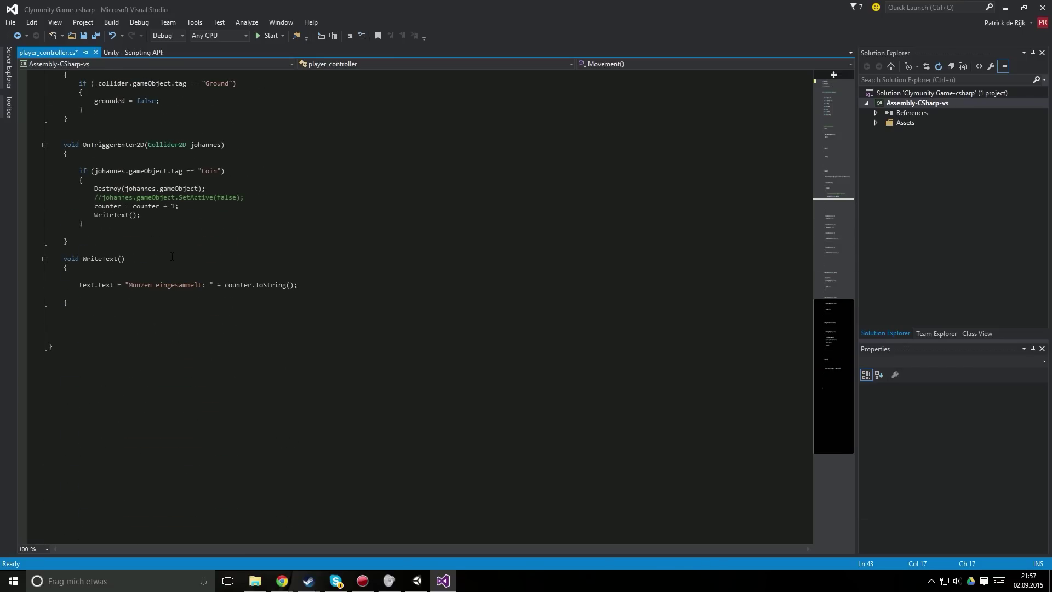
scroll(81, 183, "up", 5)
scroll(81, 183, "up", 2)
Highlight the OnCollisionEnter2D, OnCollisionExit2D and OnTriggerEnter2D methods, ending at the Coin tag check.
left_click_drag(59, 171, 270, 250)
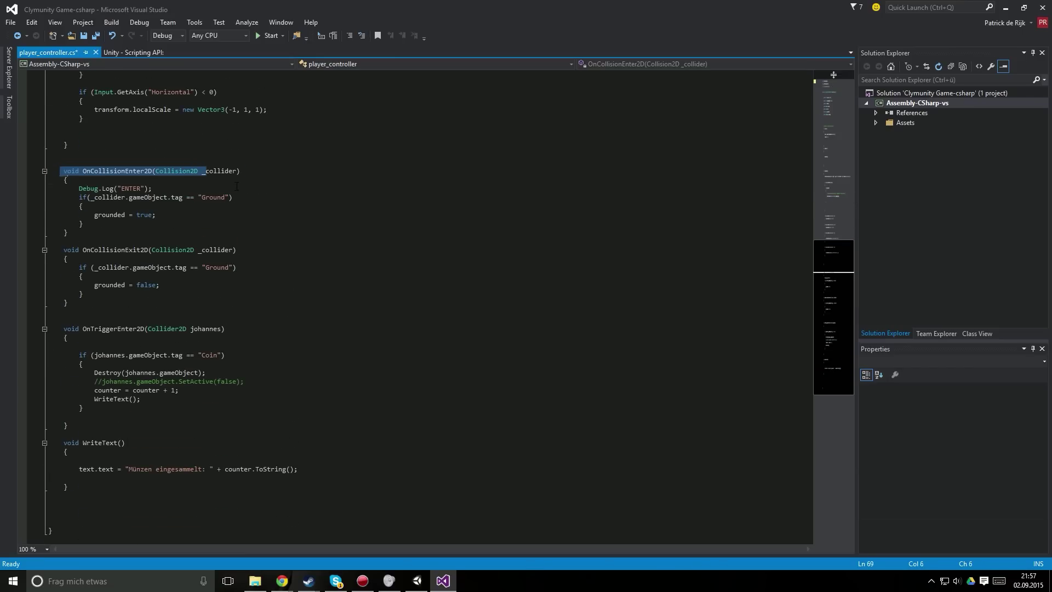
left_click(270, 249)
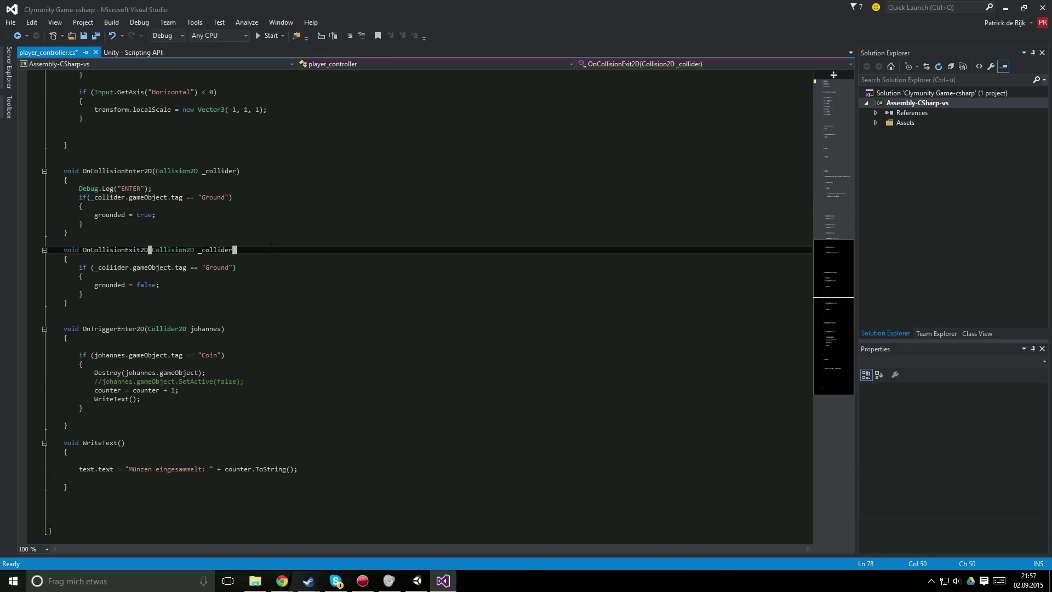
left_click_drag(280, 303, 77, 188)
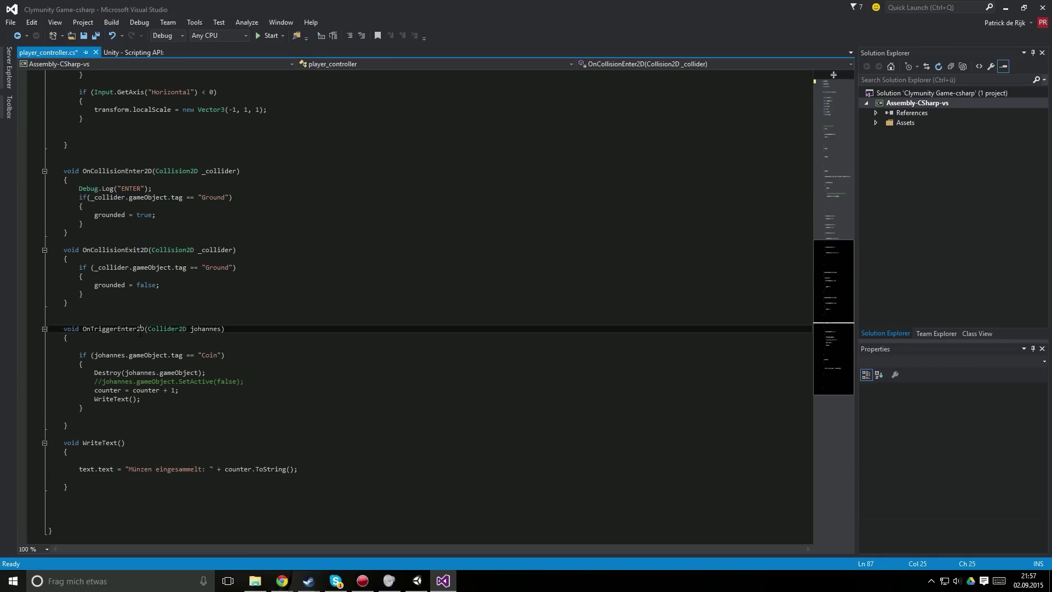
left_click_drag(141, 329, 177, 355)
left_click(185, 361)
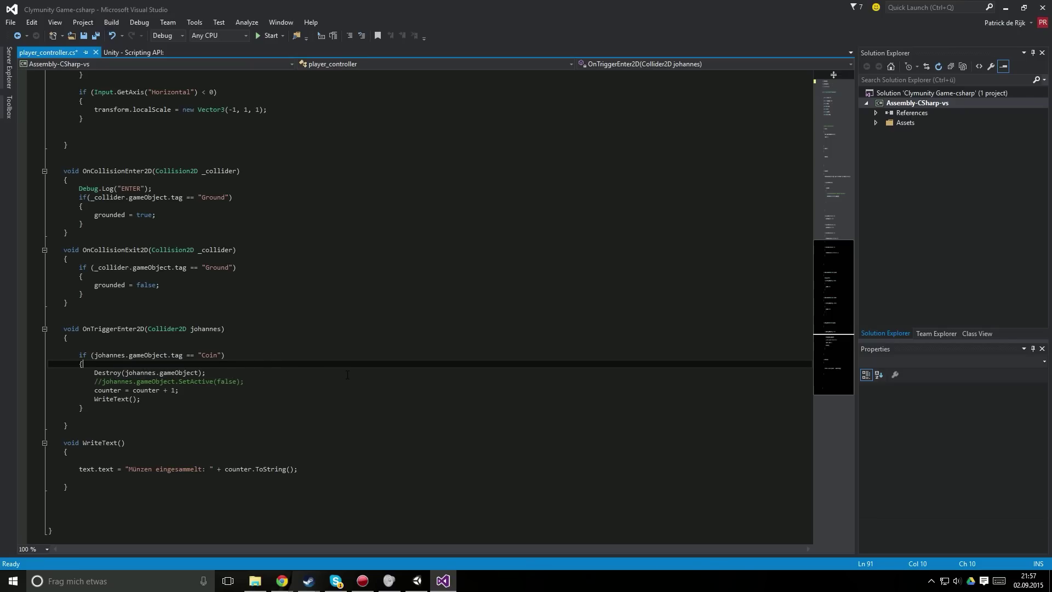
left_click(97, 355)
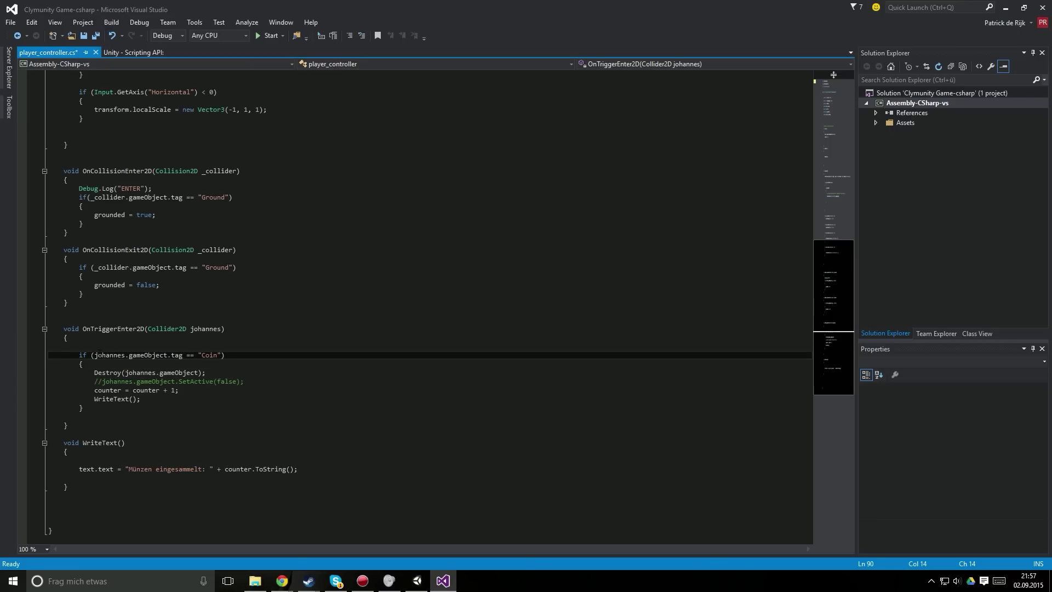
left_click(107, 346)
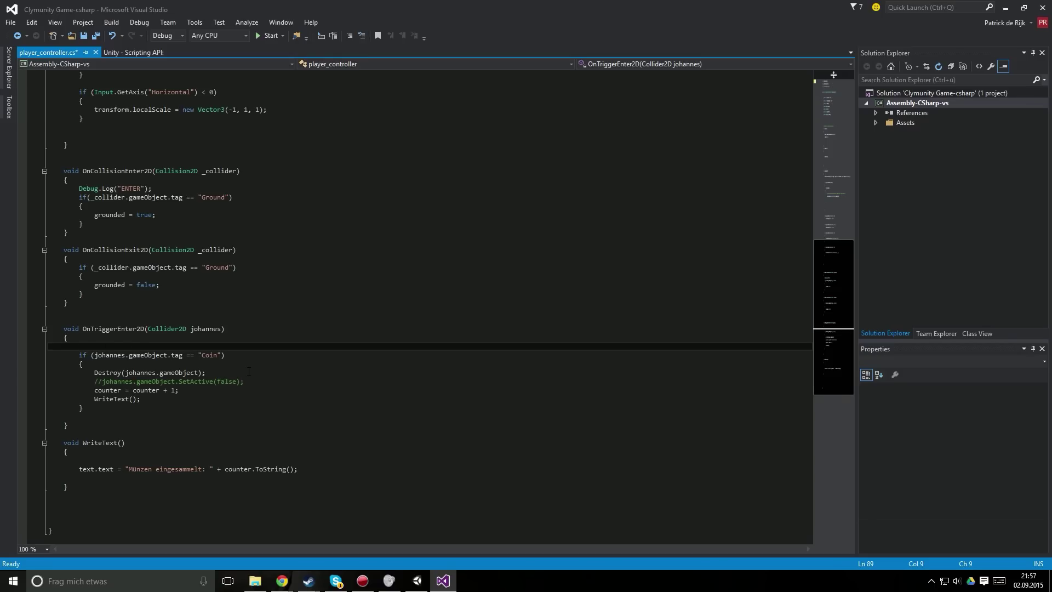
Search the Unity Scripting API reference for 'on'.
left_click(145, 52)
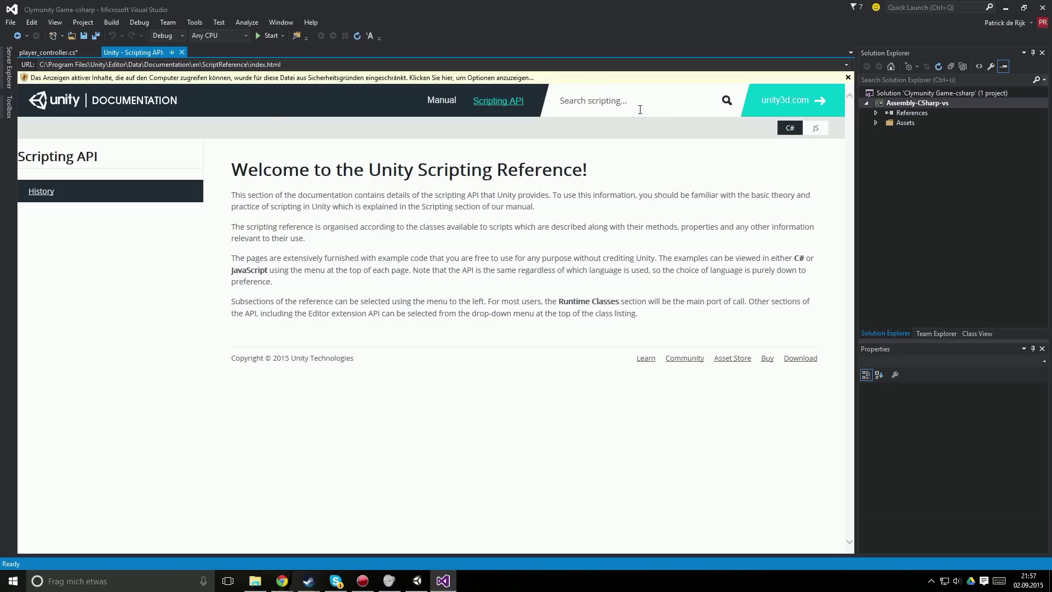
left_click(576, 100)
type("on")
key("Return")
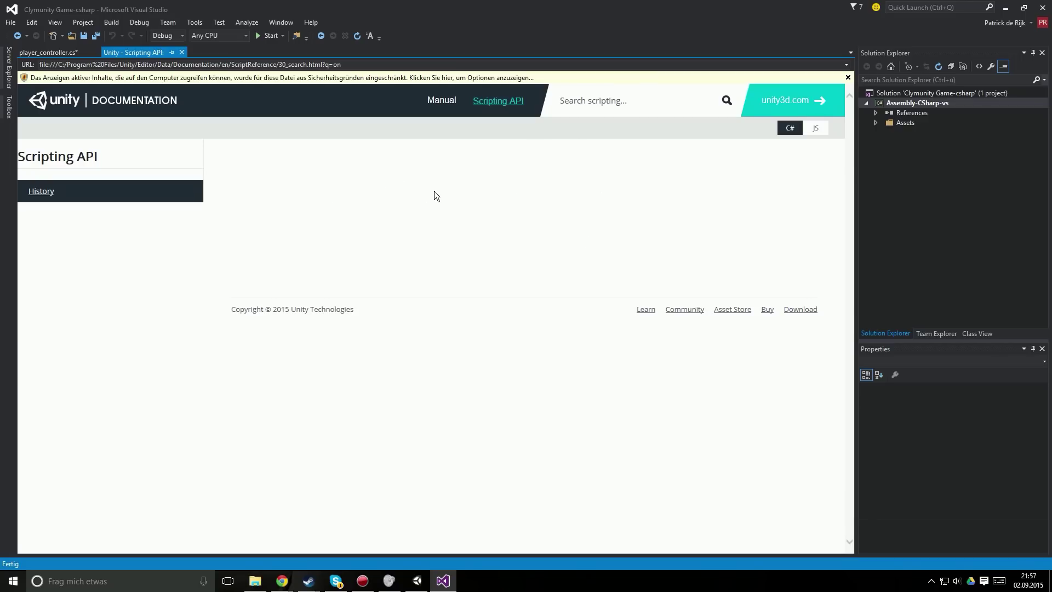
Dismiss the security bar and search the Scripting API for 'ontriggerenter'.
left_click(848, 78)
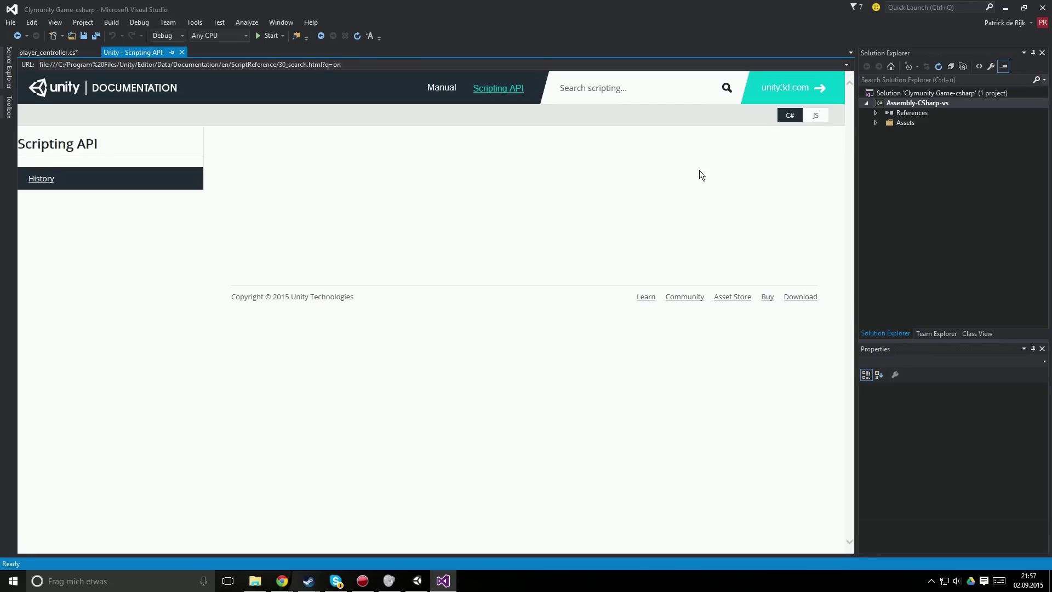
left_click(43, 181)
left_click(578, 92)
type("on")
type("triggerenter")
key("Return")
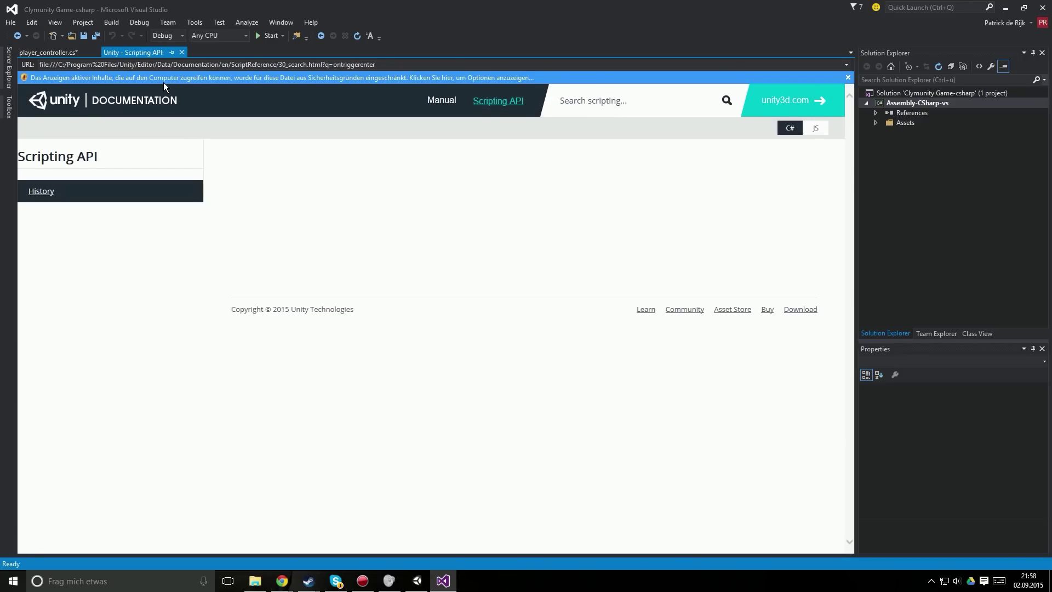
left_click(847, 77)
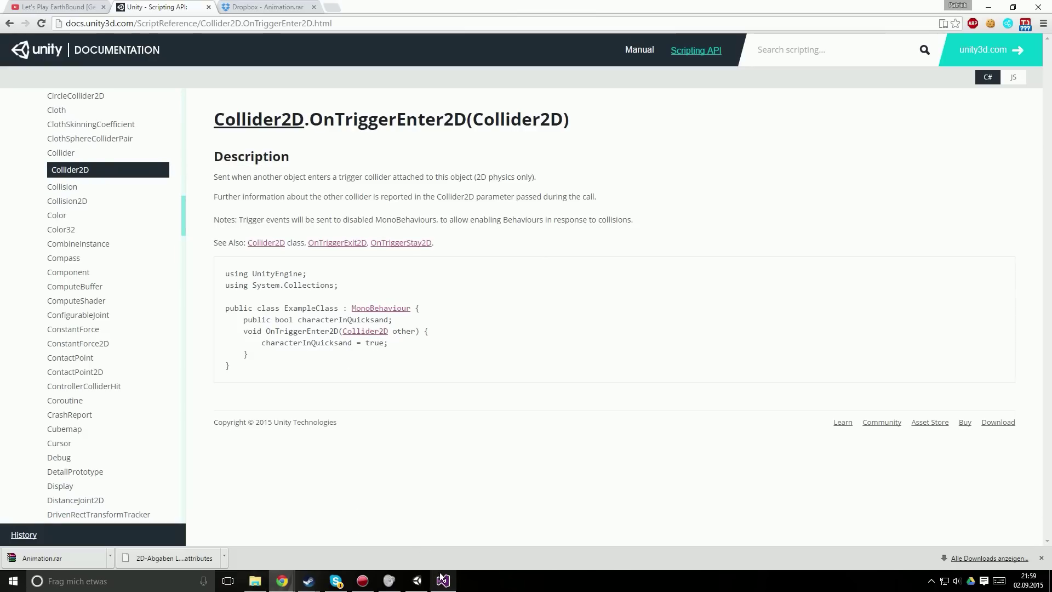
left_click_drag(336, 137, 457, 121)
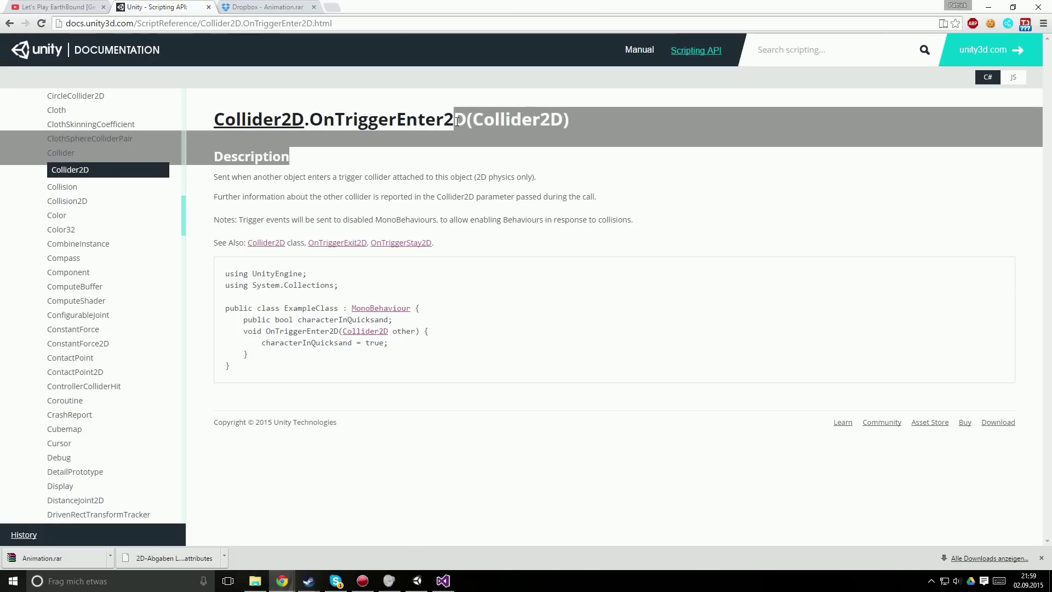
left_click(464, 282)
left_click(443, 581)
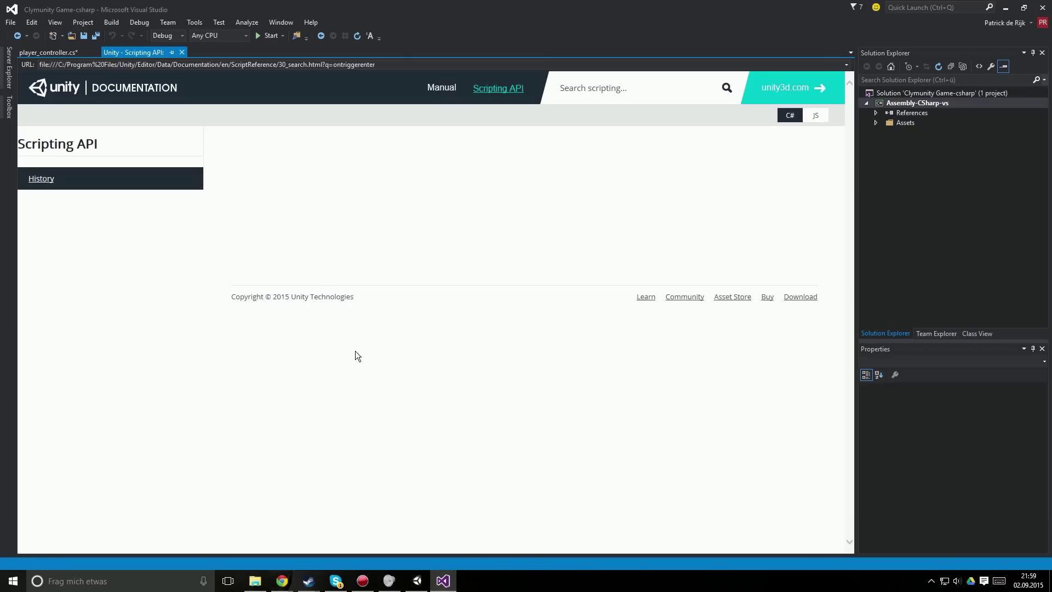
Add blank lines inside OnTriggerEnter2D in player_controller.cs.
left_click(48, 52)
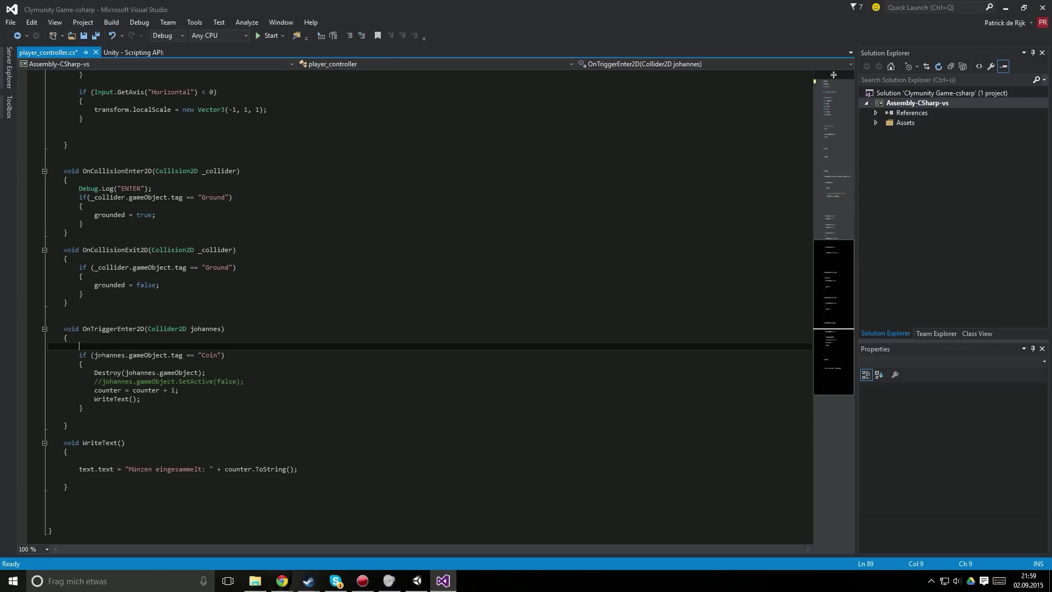
left_click_drag(96, 329, 185, 329)
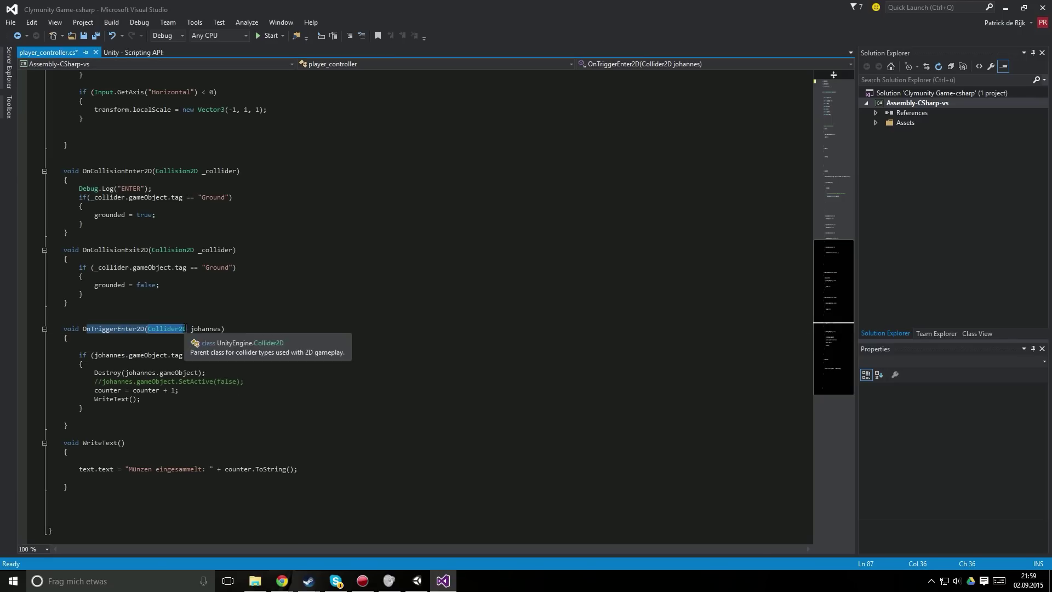
double_click(186, 328)
double_click(113, 329)
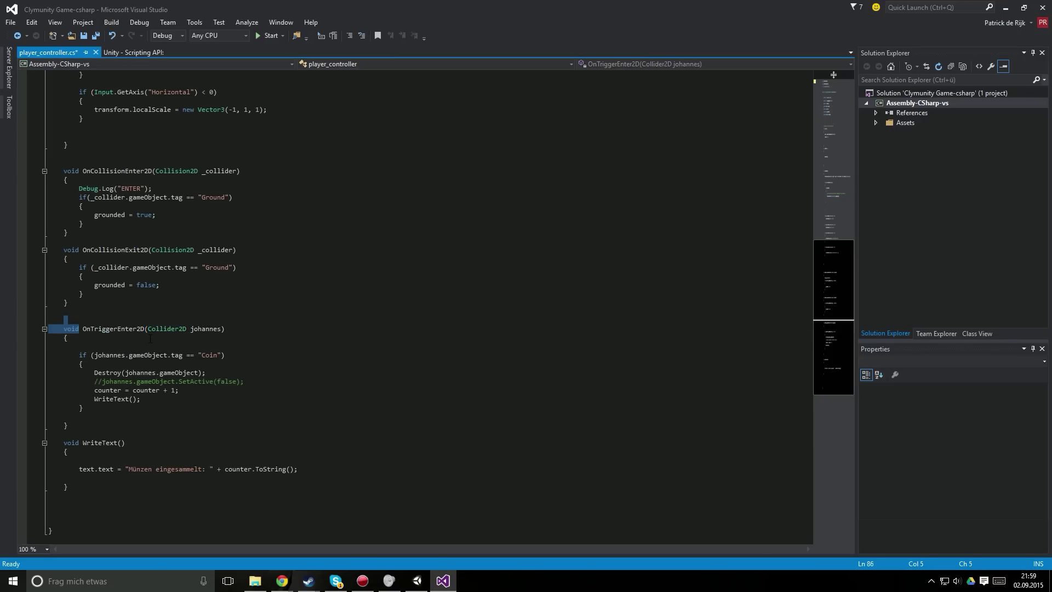
left_click(287, 337)
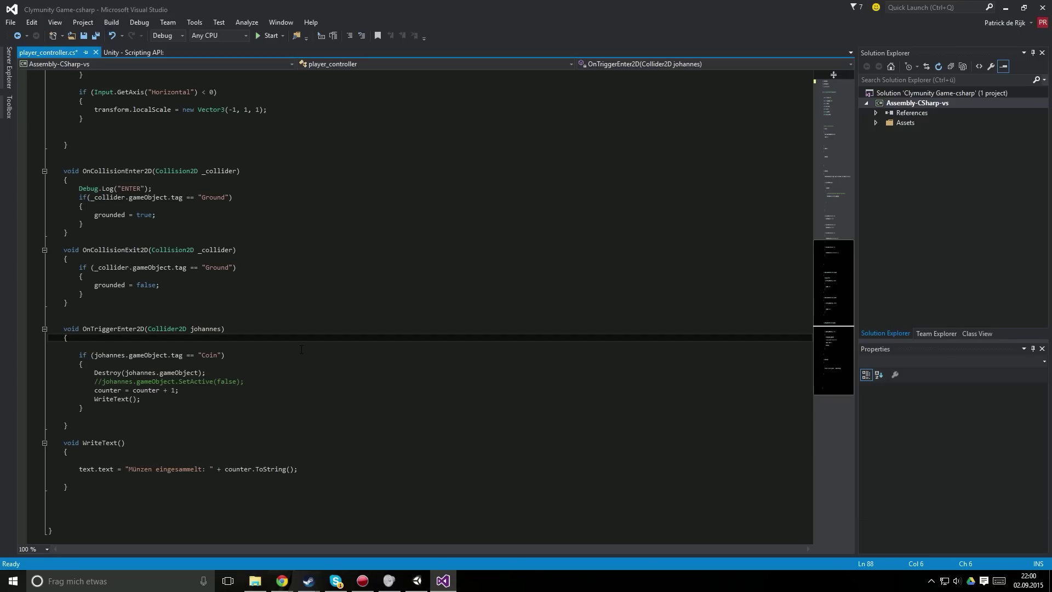
key("Return")
key("Return")
key("Return")
key("Return")
key("Up")
key("Up")
key("Up")
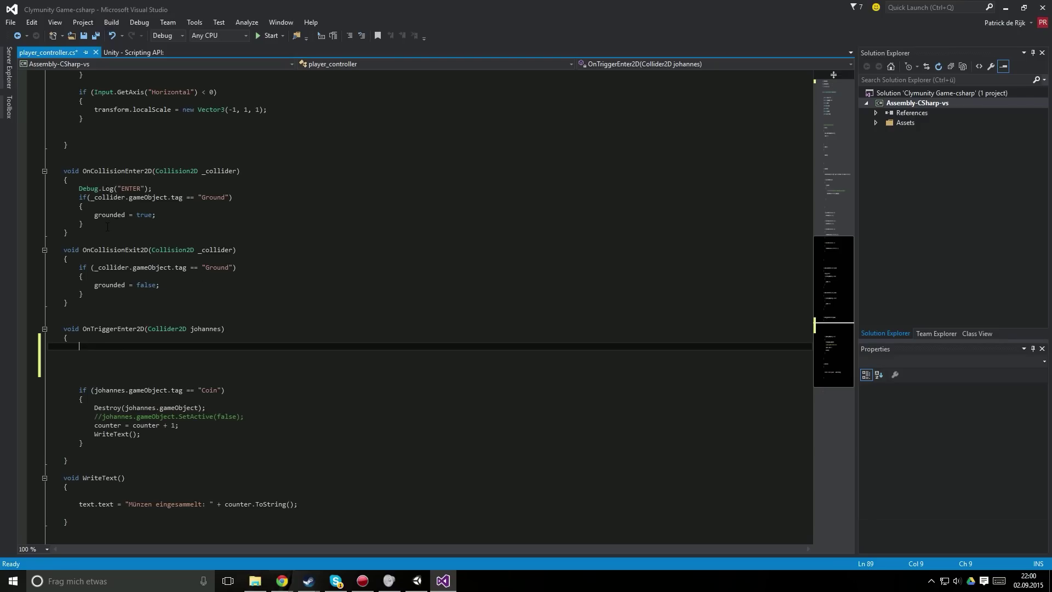
Copy the Ground check block from OnCollisionEnter2D and paste it into OnTriggerEnter2D.
left_click_drag(107, 227, 80, 204)
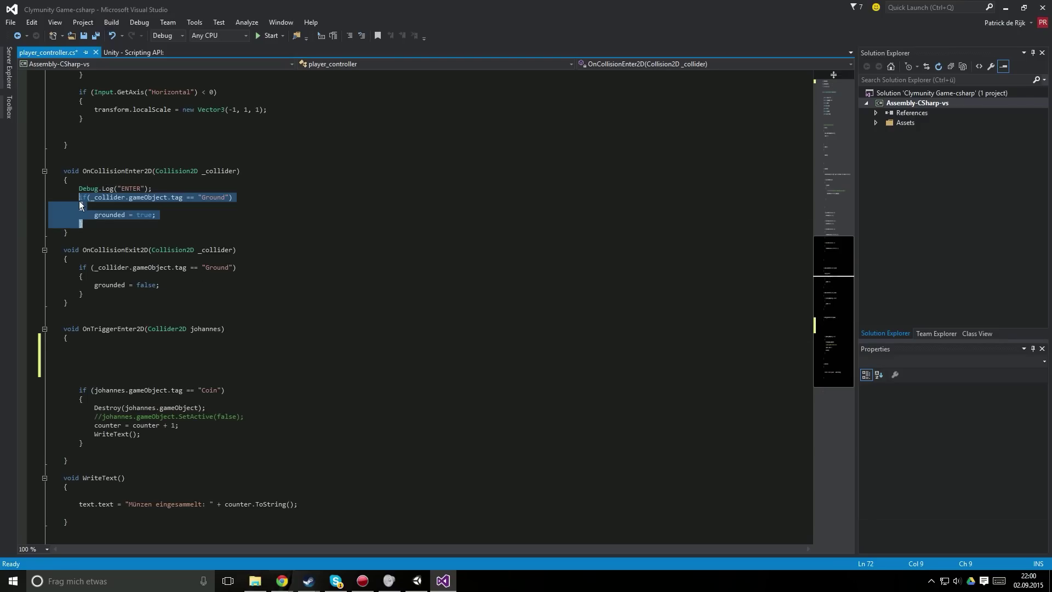
left_click(101, 361)
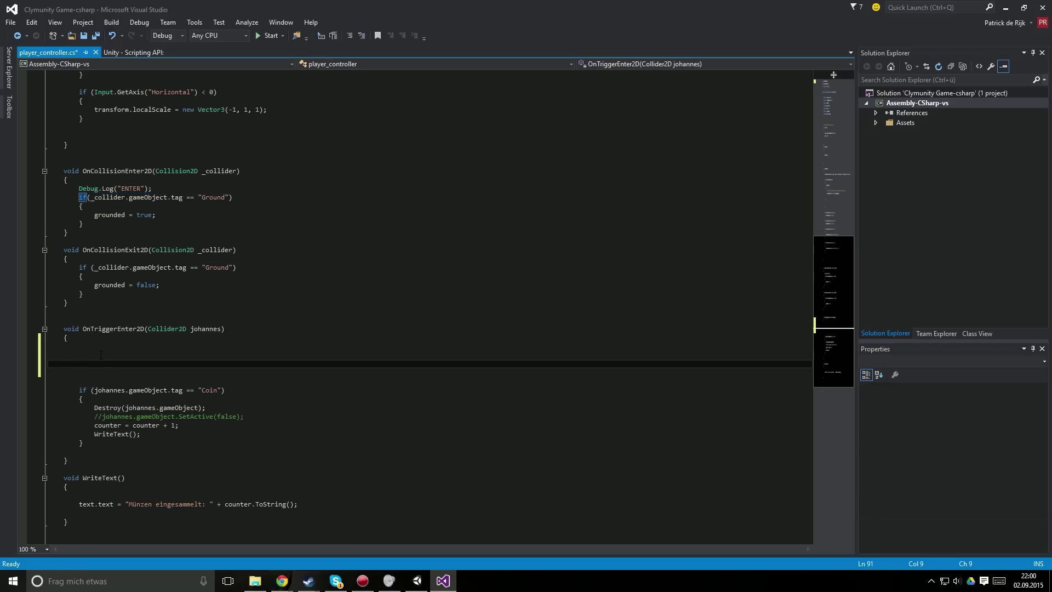
key("Up")
key("Up")
type("if (_collider.gameObject.tag == \"Ground\")         {             grounded = true;         }")
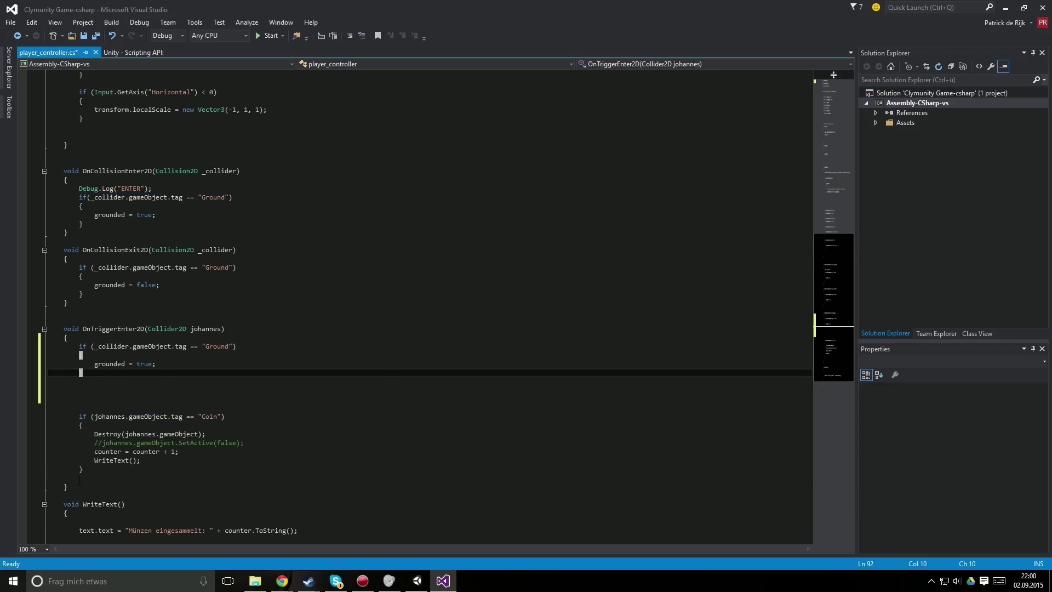
left_click(438, 477)
left_click(487, 493)
key("Return")
key("Return")
key("Return")
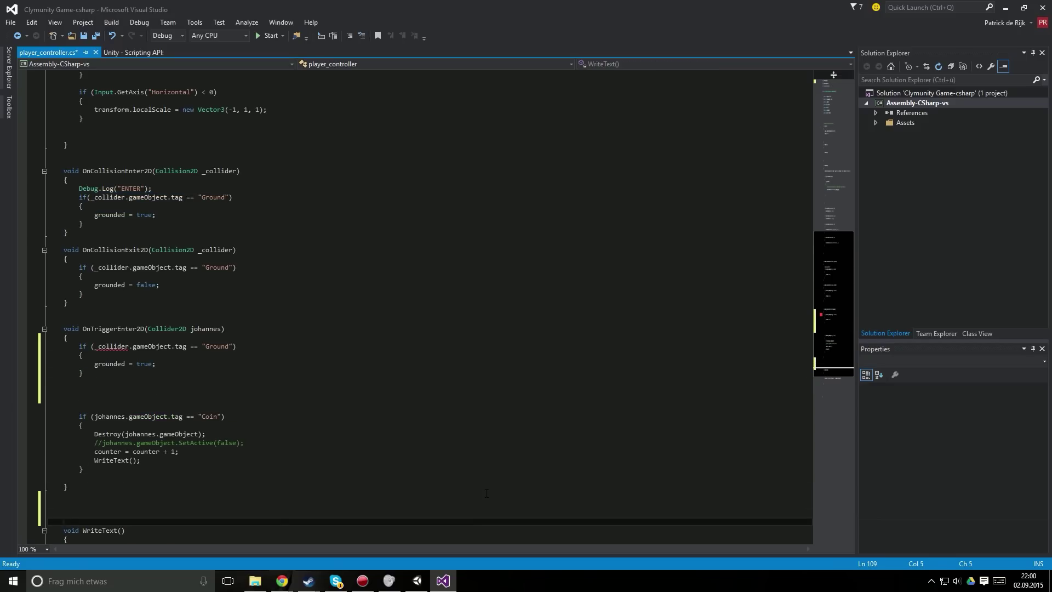
key("Up")
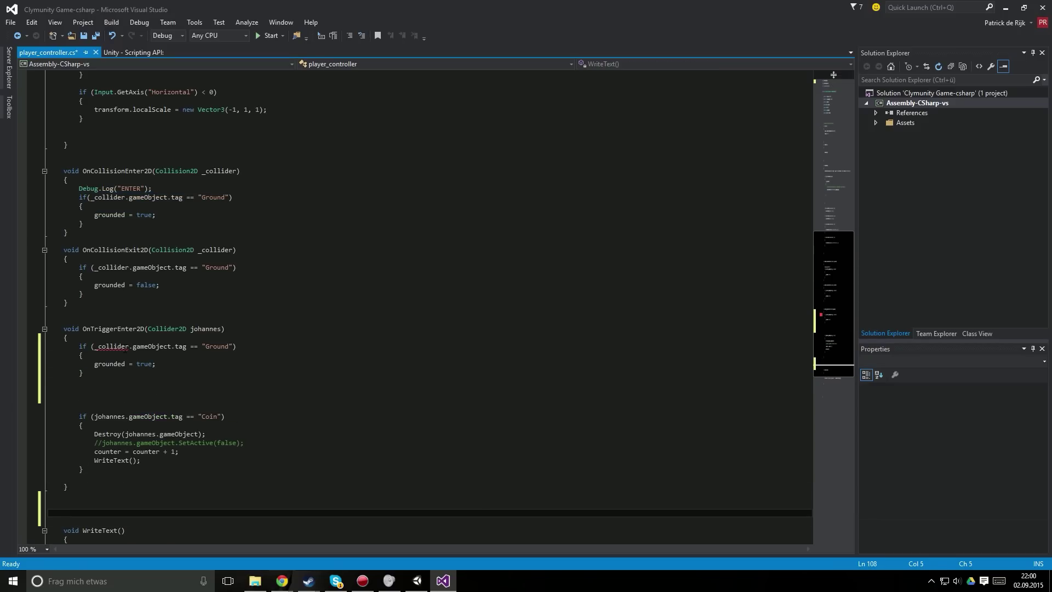
Rename _collider to johannes in the pasted check and leave space for a new method.
left_click(128, 346)
key("BackSpace")
key("BackSpace")
key("BackSpace")
key("BackSpace")
key("BackSpace")
key("BackSpace")
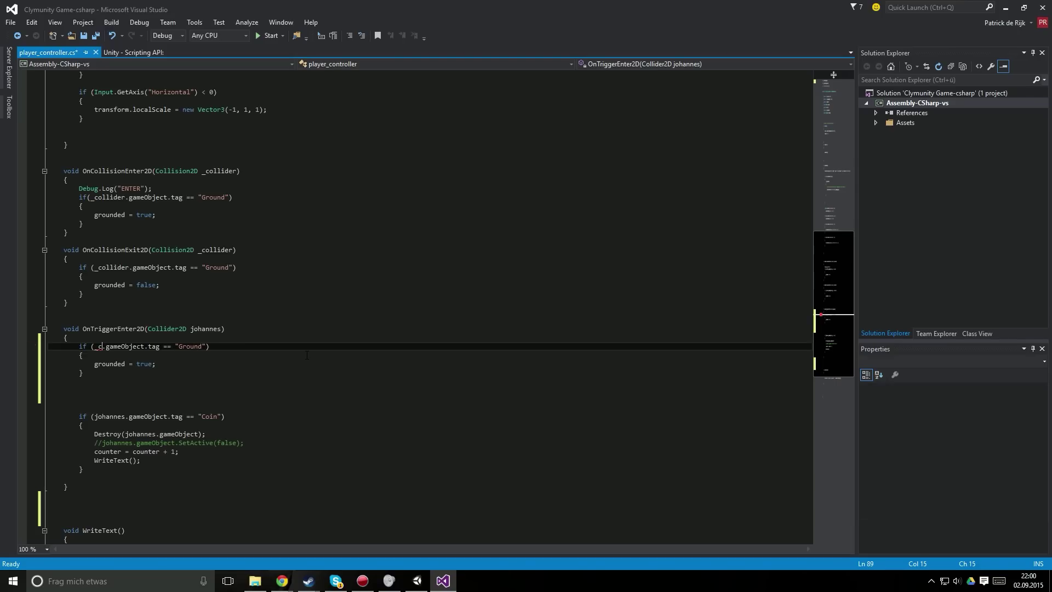
key("BackSpace")
key("BackSpace")
type("johannes")
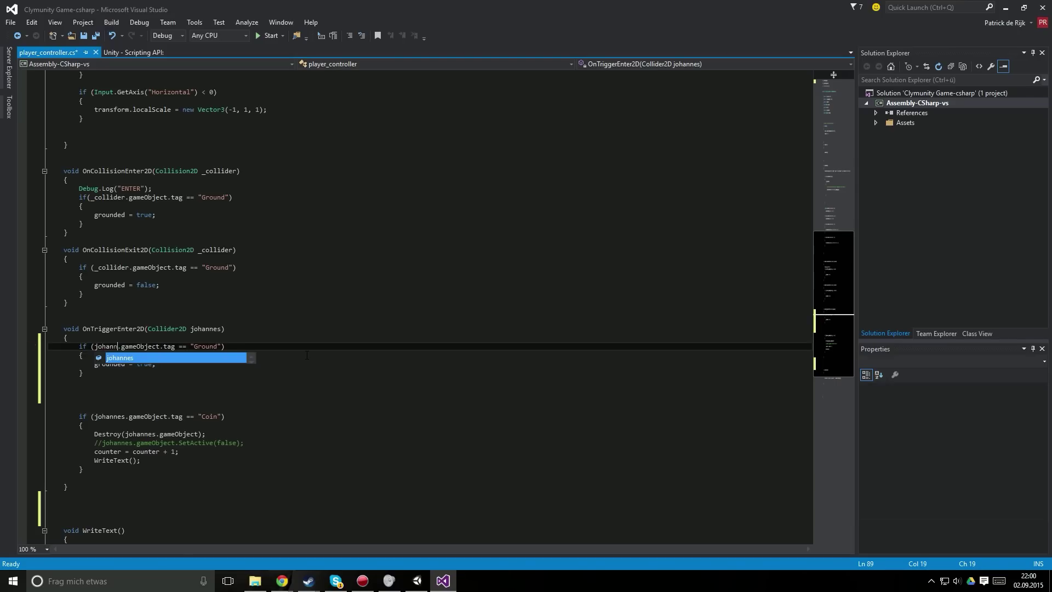
left_click(306, 351)
scroll(306, 350, "down", 3)
left_click(87, 411)
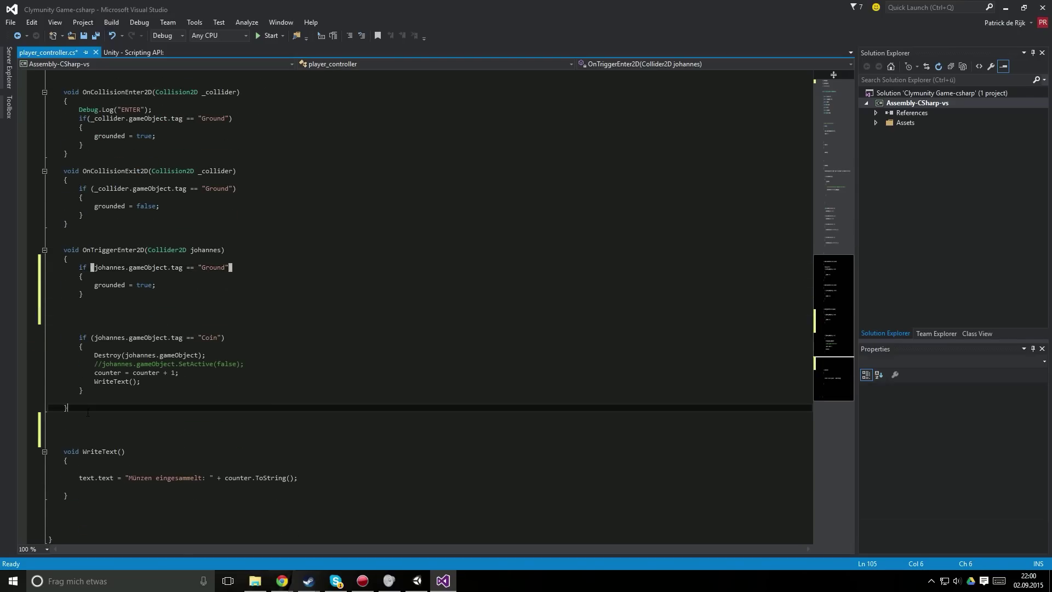
key("Return")
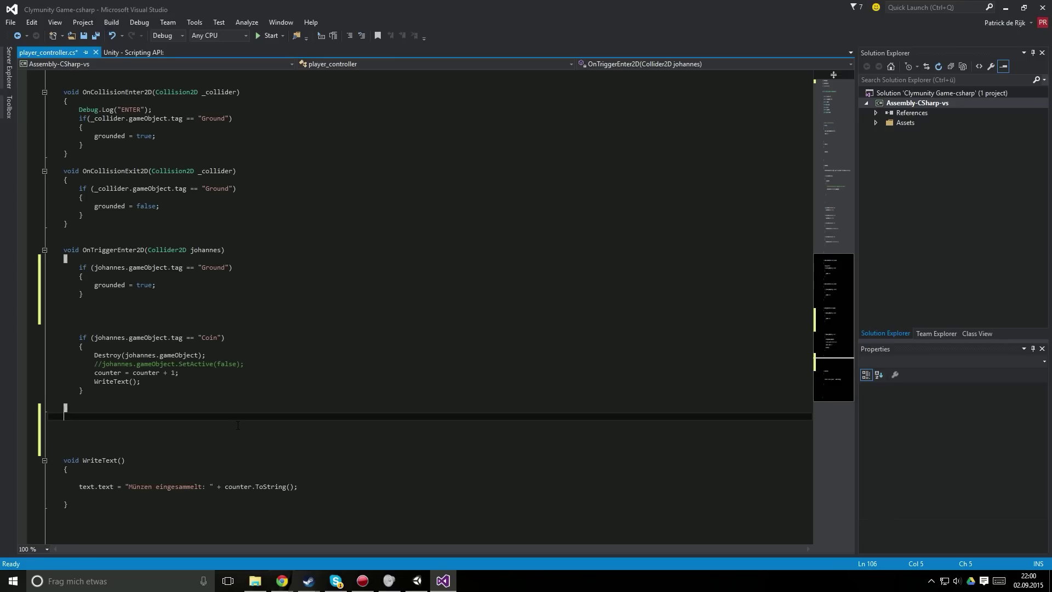
key("Return")
Write the void OnTriggerExit2D(Collider2D _collider) signature, fixing typos, and open its brace body.
type("void ")
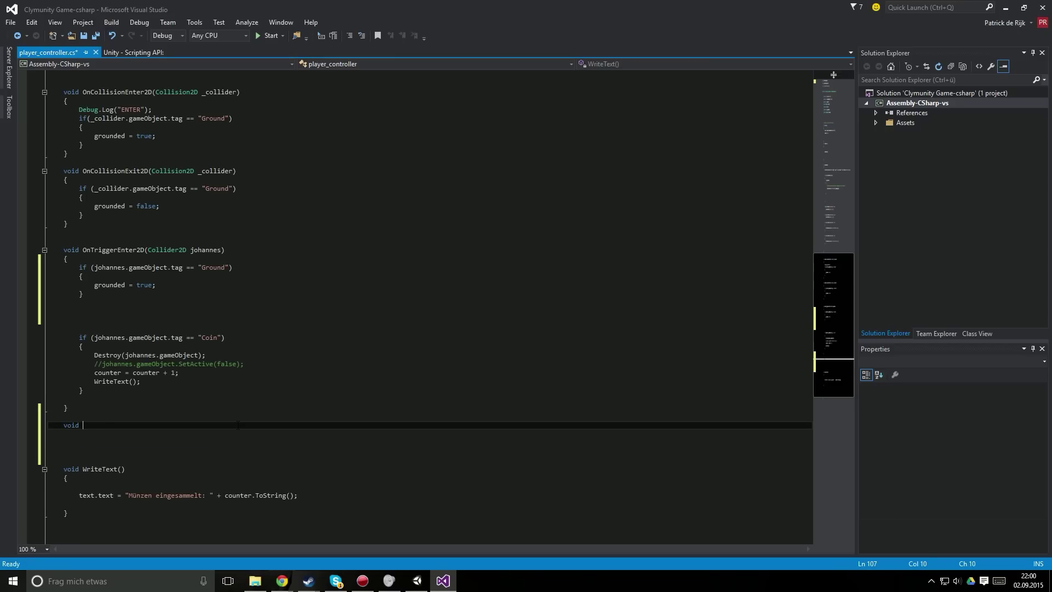
type("OnTrig")
type("gere")
key("BackSpace")
key("BackSpace")
type("E")
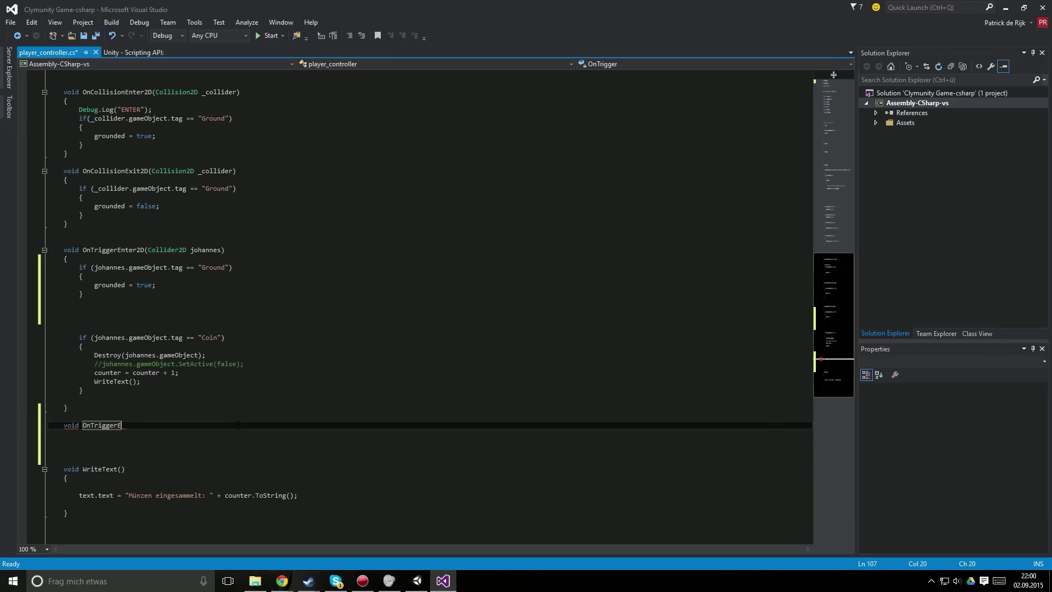
type("xit2D")
type("(")
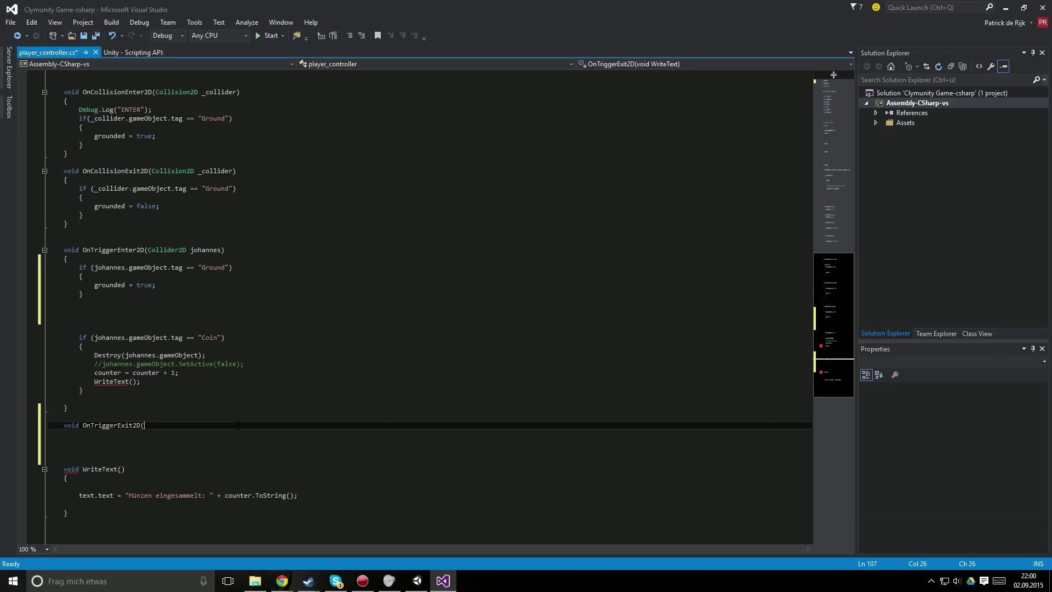
type("Colider")
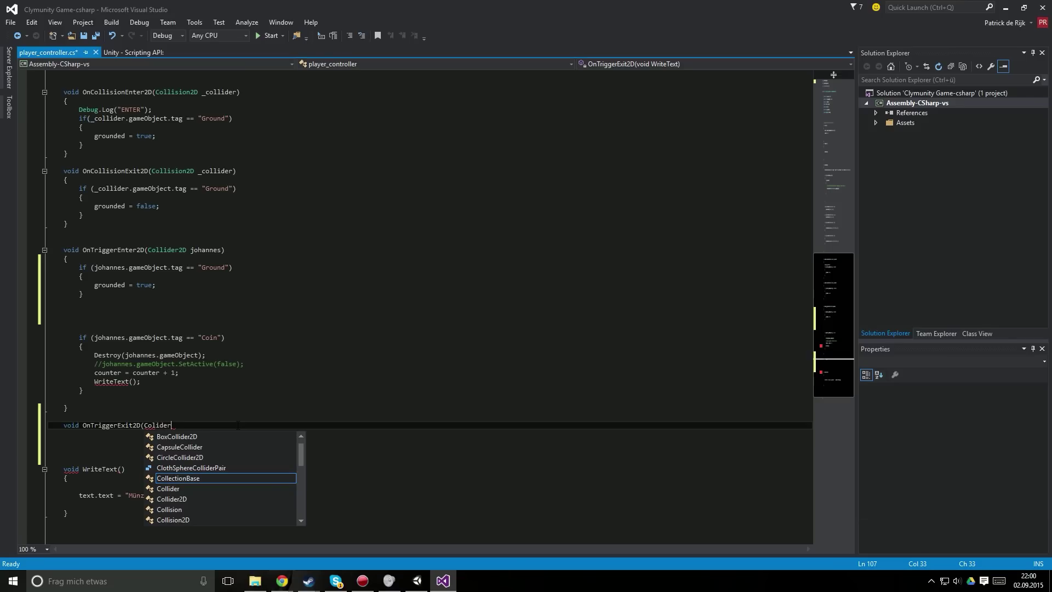
key("BackSpace")
key("BackSpace")
key("BackSpace")
type("l")
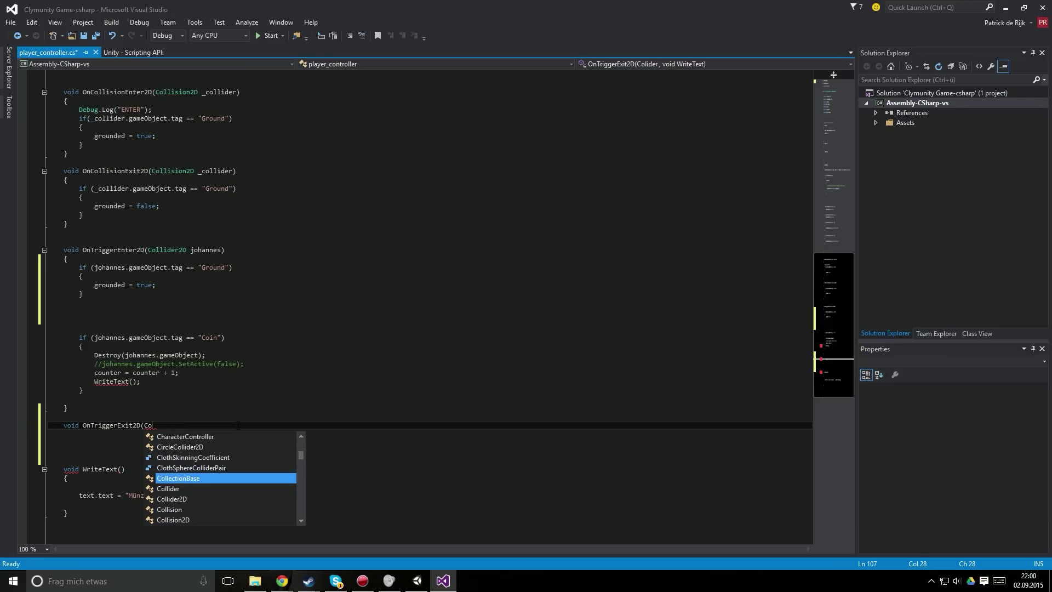
type("ider2")
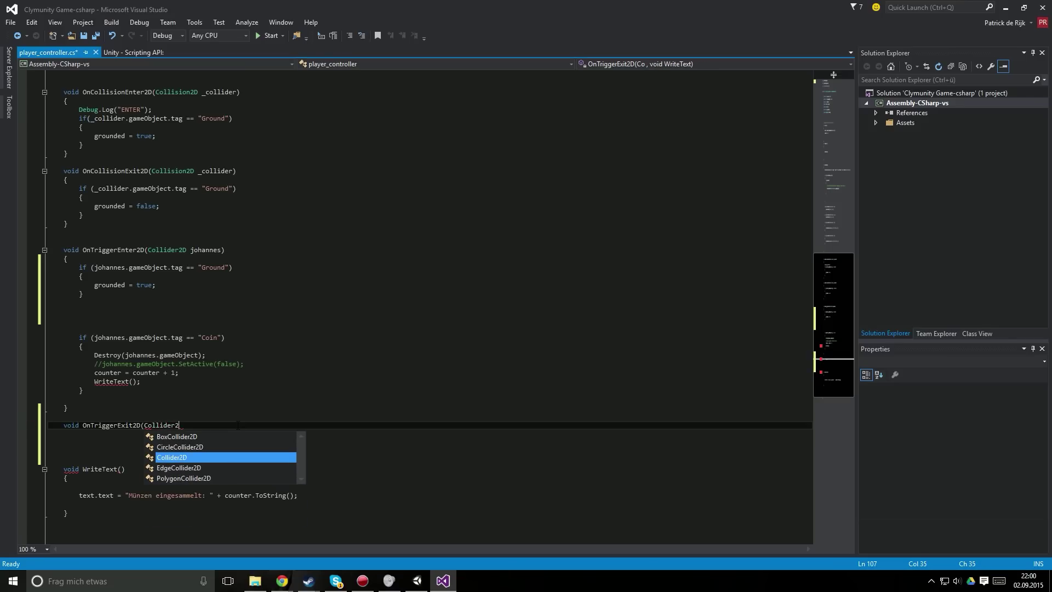
type("D")
type(" _co")
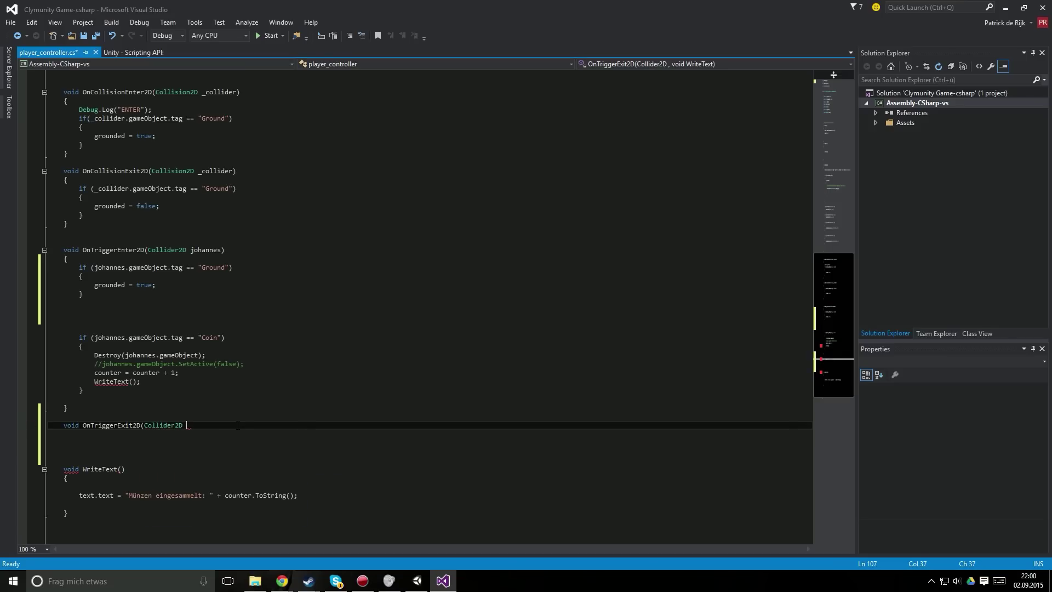
type("lli")
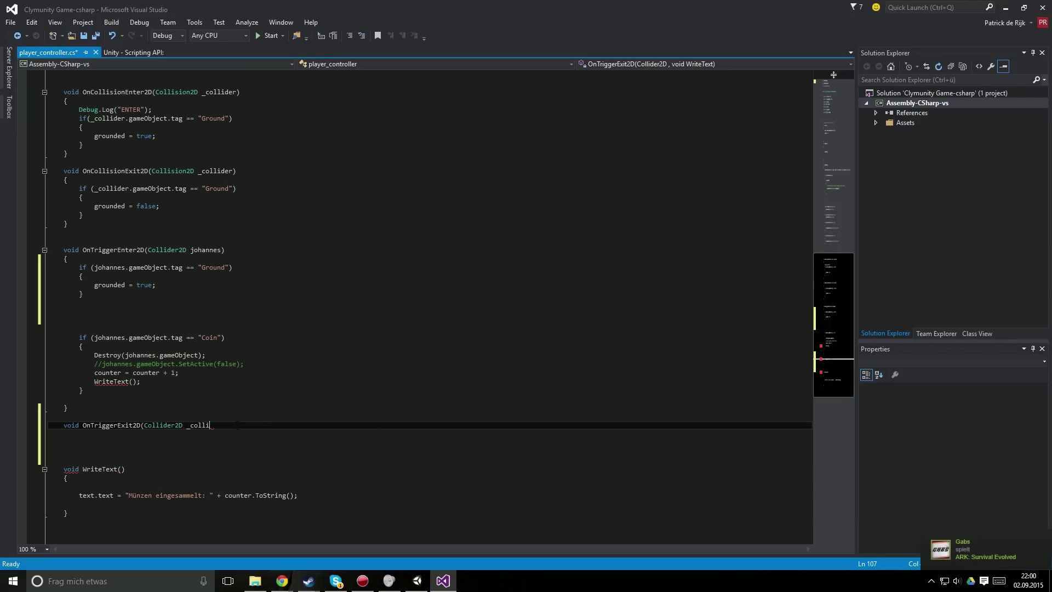
type("der")
type(")")
key("Return")
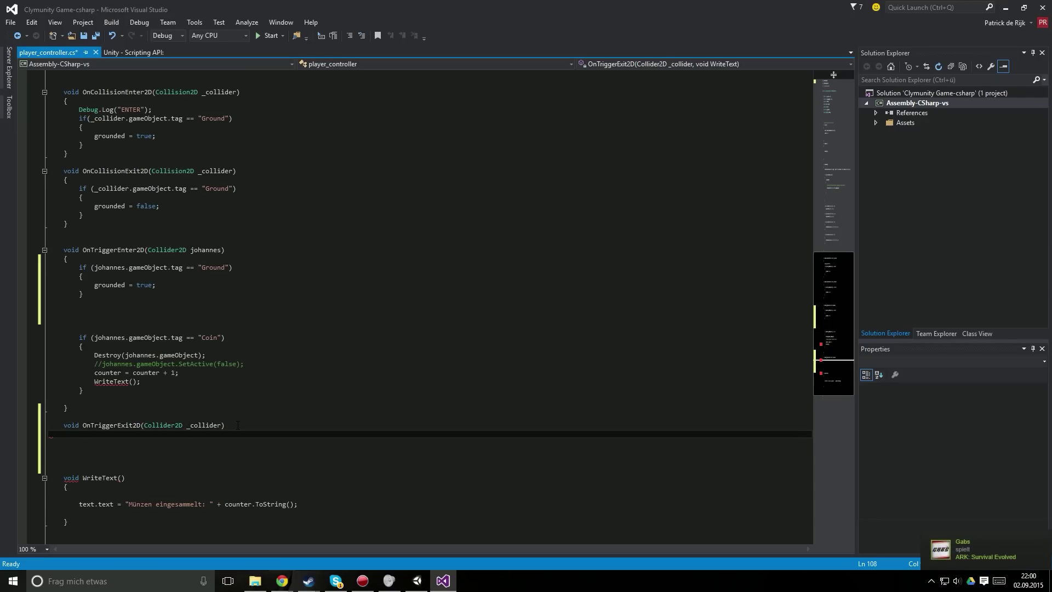
type("{")
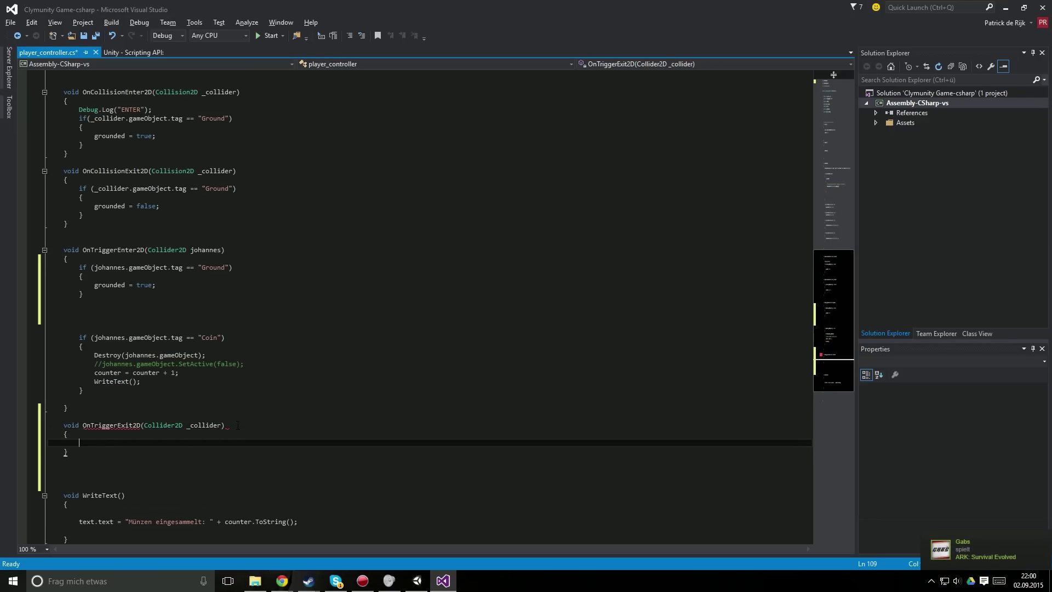
key("Return")
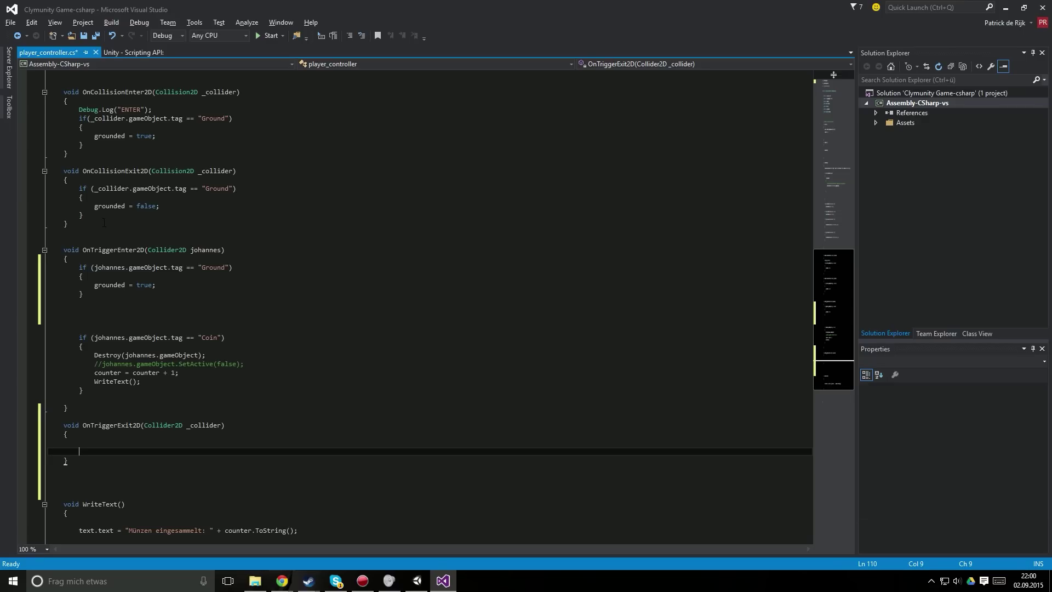
Copy the Ground check block from OnCollisionExit2D into the empty OnTriggerExit2D body.
left_click_drag(87, 215, 80, 188)
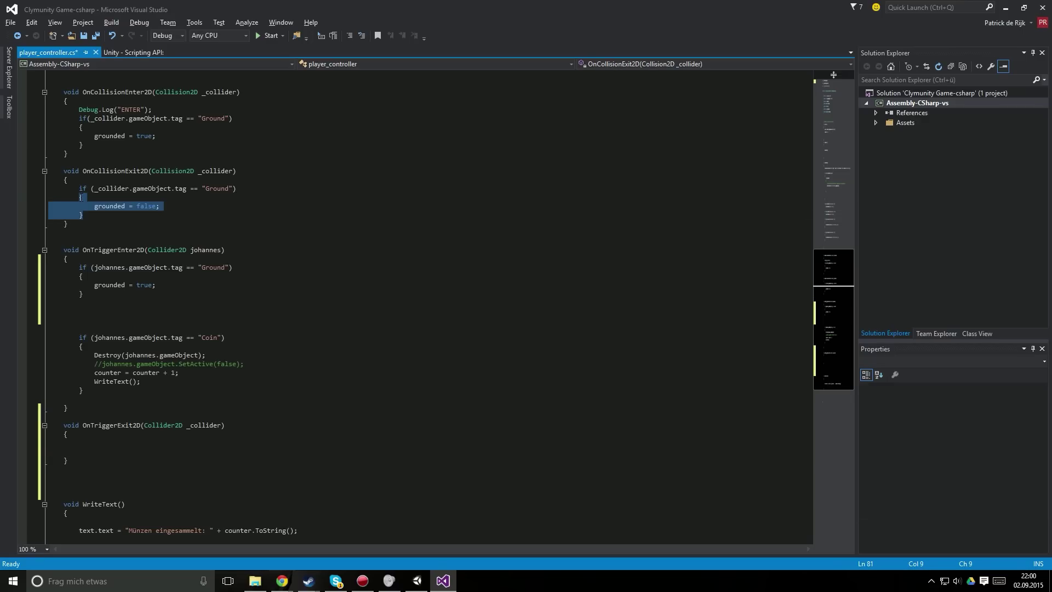
key("ctrl+c")
left_click(97, 442)
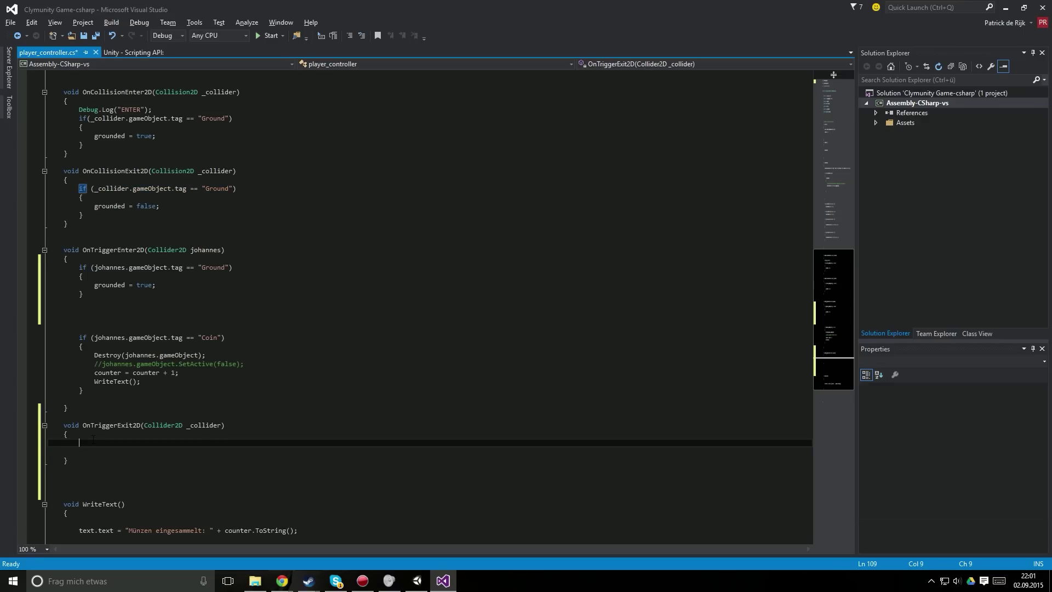
key("ctrl+v")
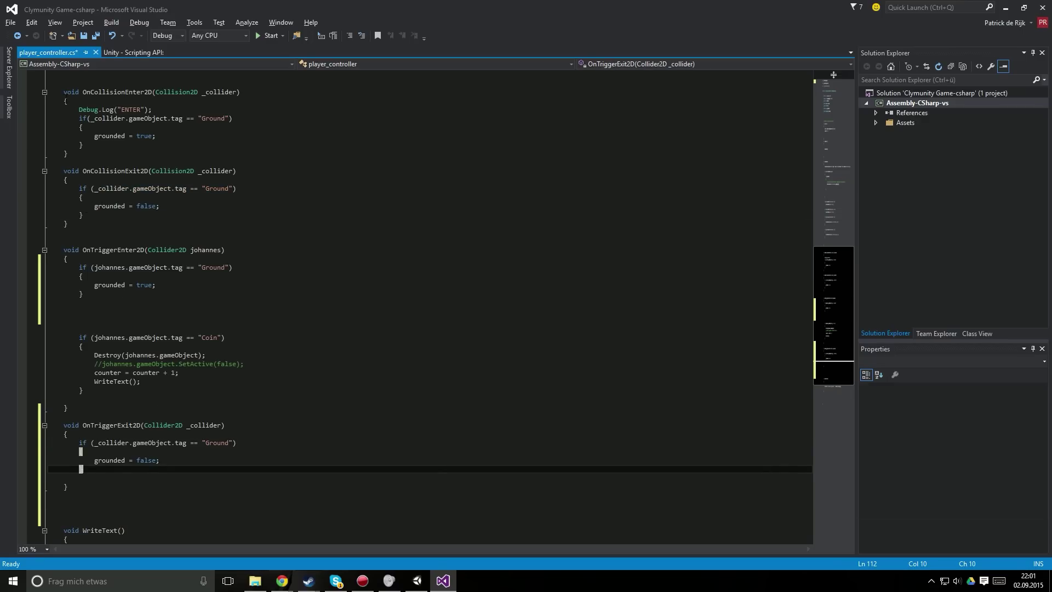
Wrap the old collision methods in /* */ comments and save the player_controller script.
key("ctrl+Page_Up")
type("/*")
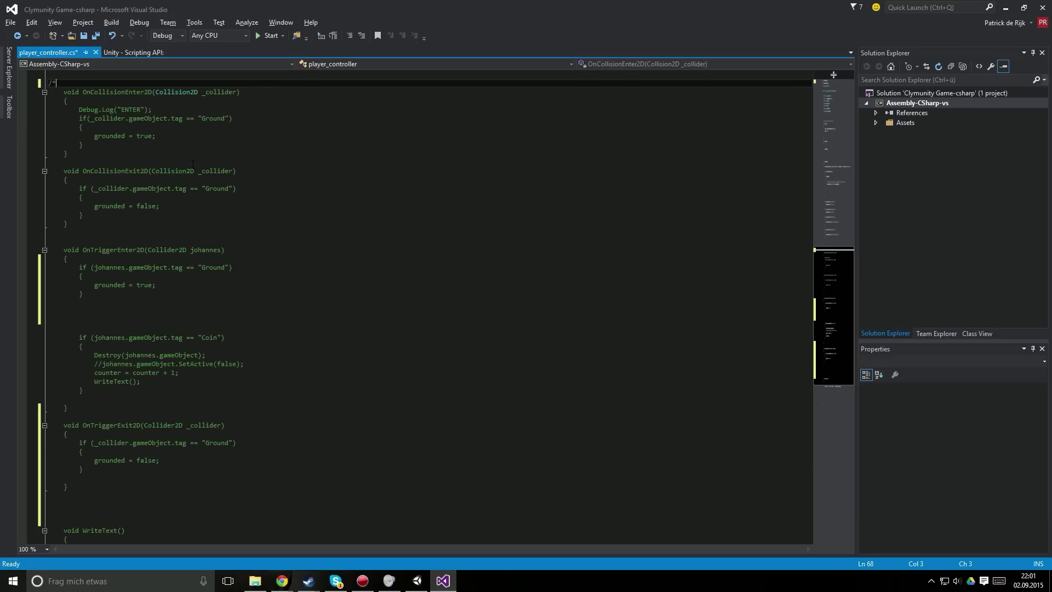
left_click(98, 225)
type("*/")
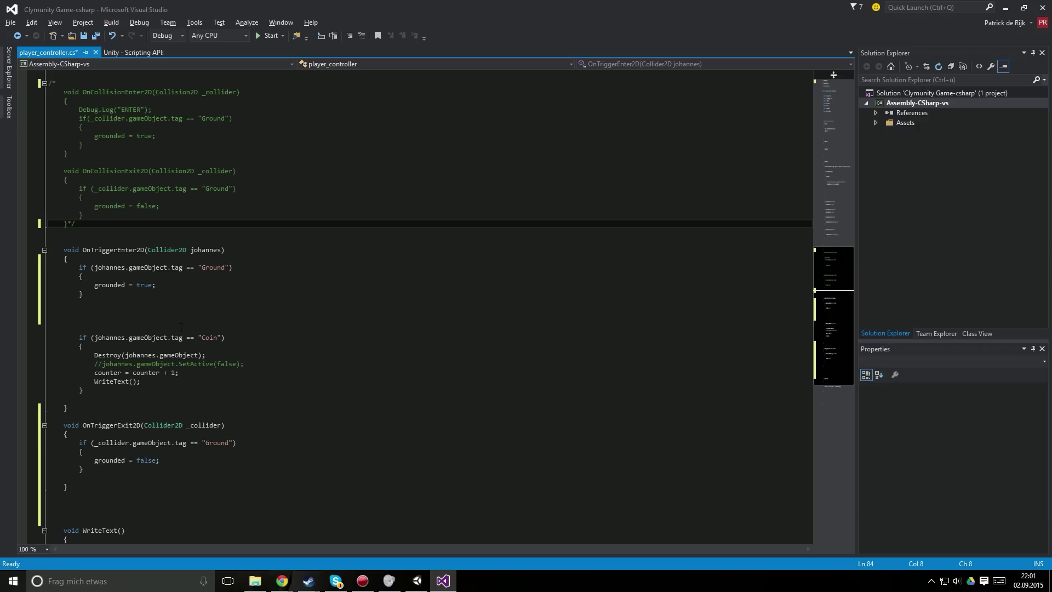
key("ctrl+s")
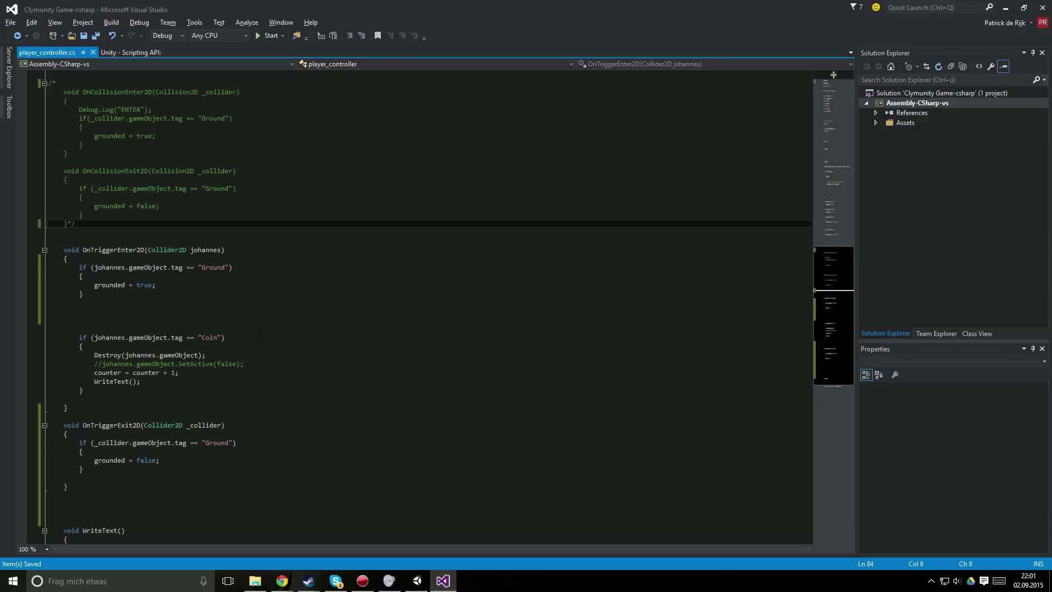
In Unity, enable the player's Circle Collider 2D and tick Is Trigger.
left_click(417, 580)
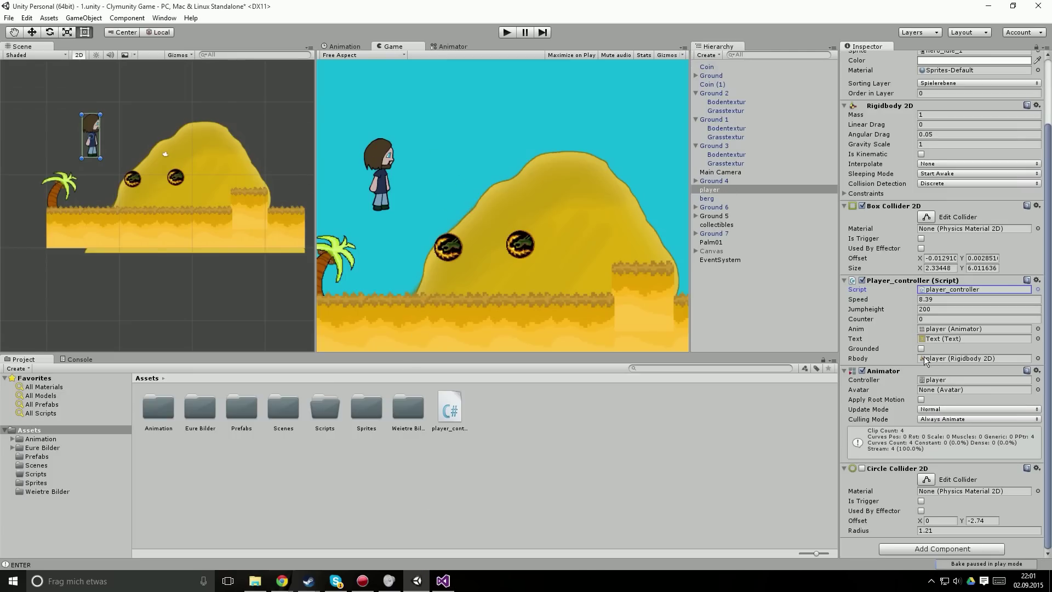
left_click(862, 468)
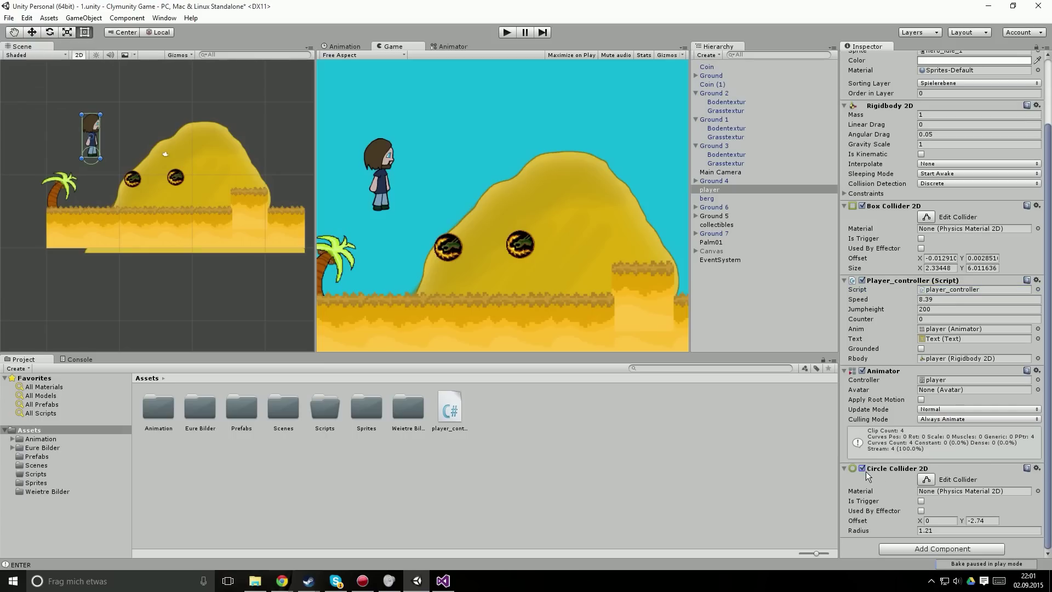
left_click(921, 501)
Play-test jumping and running left and right near the palm tree, then stop the game.
left_click(505, 34)
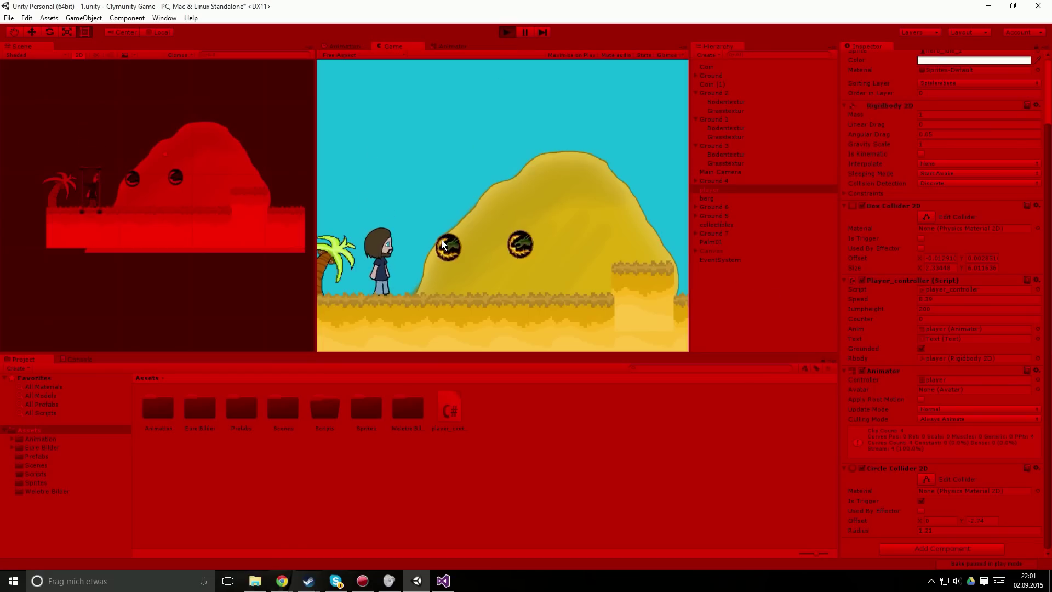
key("space")
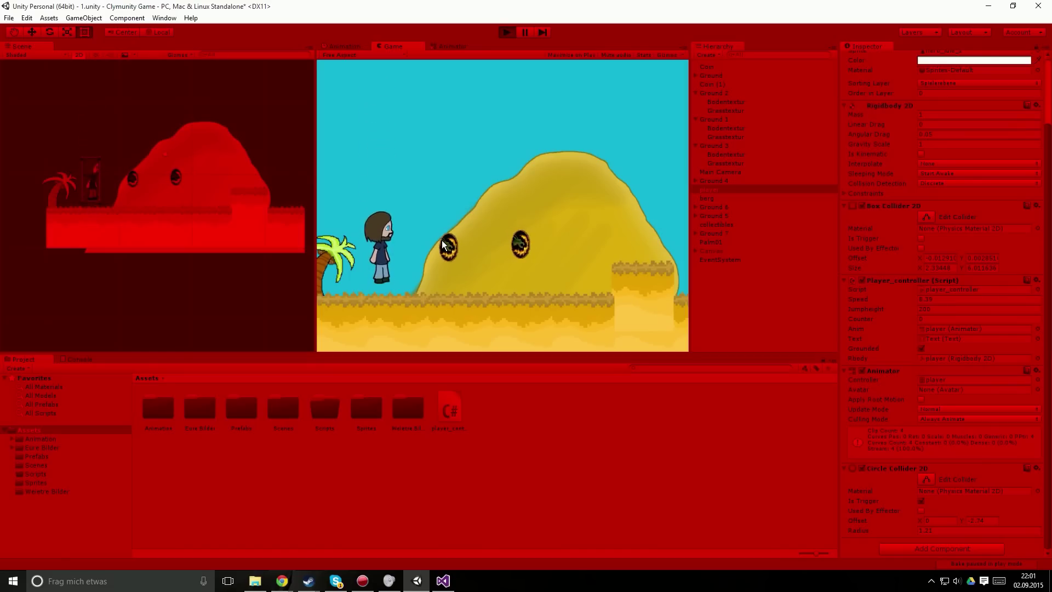
key("space")
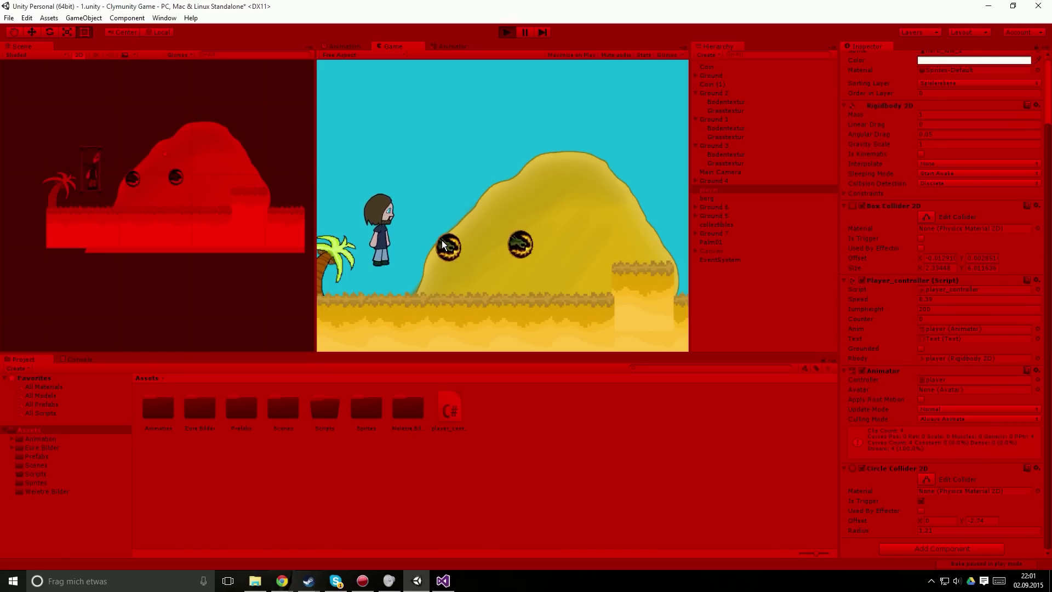
key("Right")
key("Left")
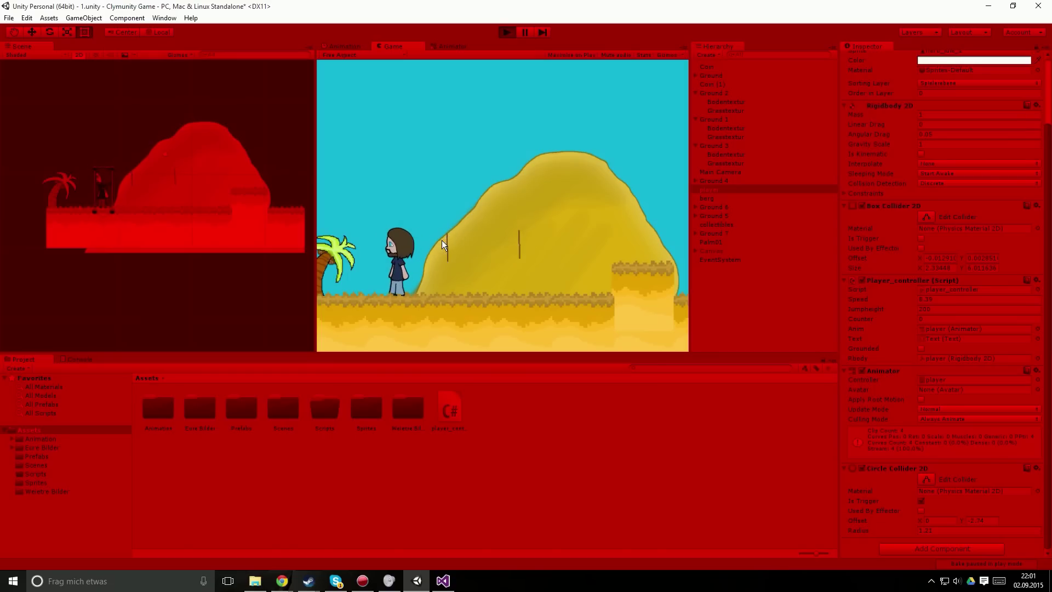
key("Left")
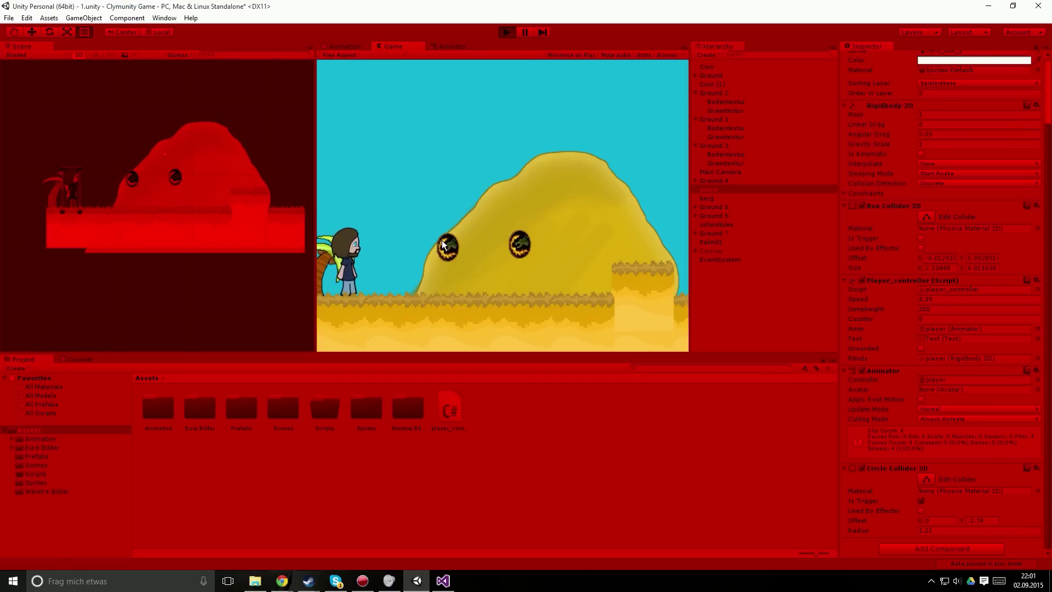
key("Right")
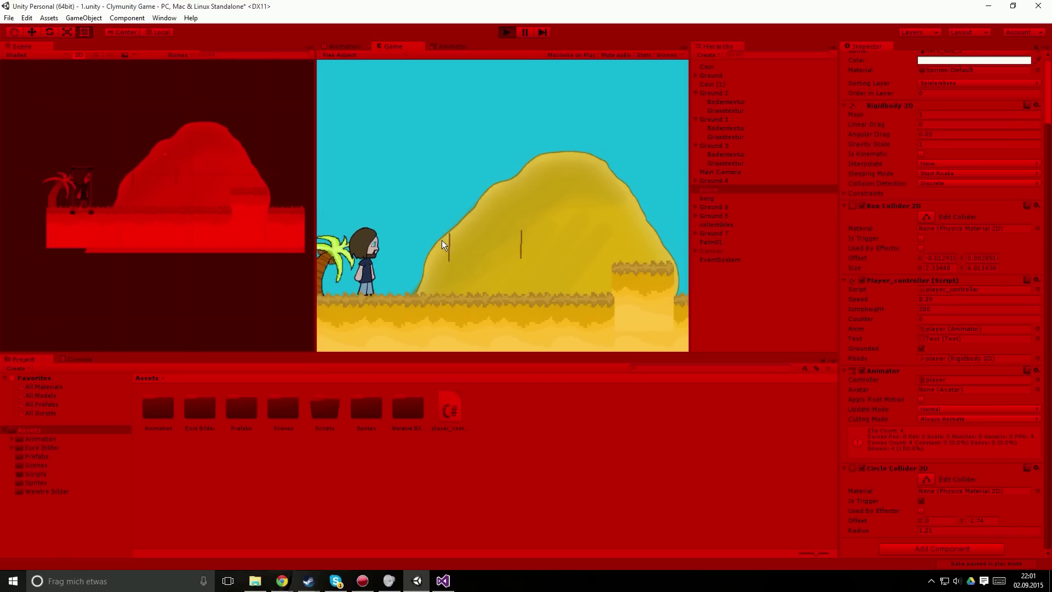
key("space")
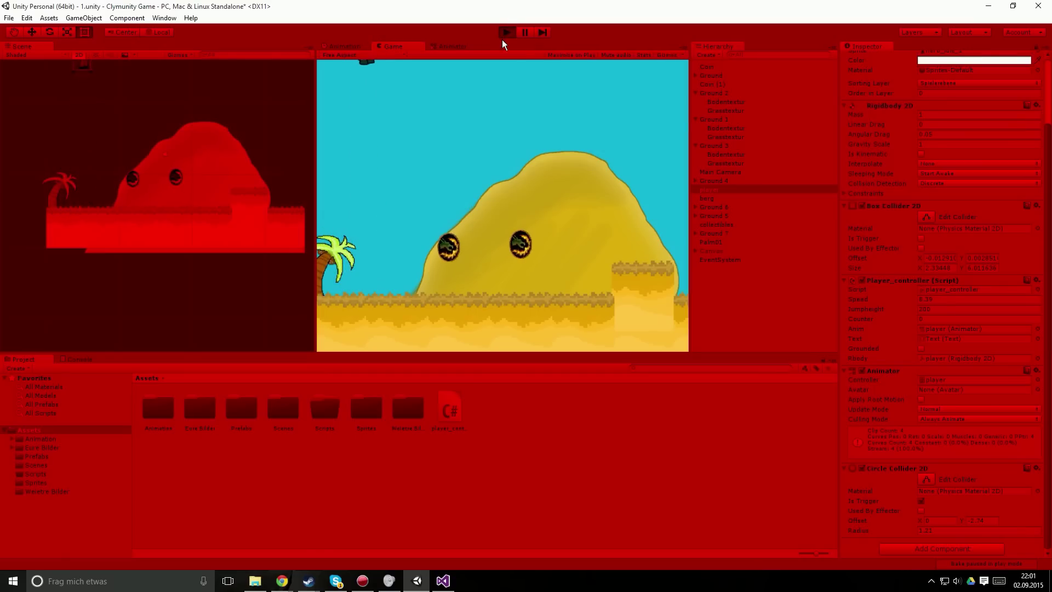
left_click(506, 33)
Return to player_controller.cs in Visual Studio and highlight OnTriggerEnter2D's Ground check block for review.
left_click(443, 580)
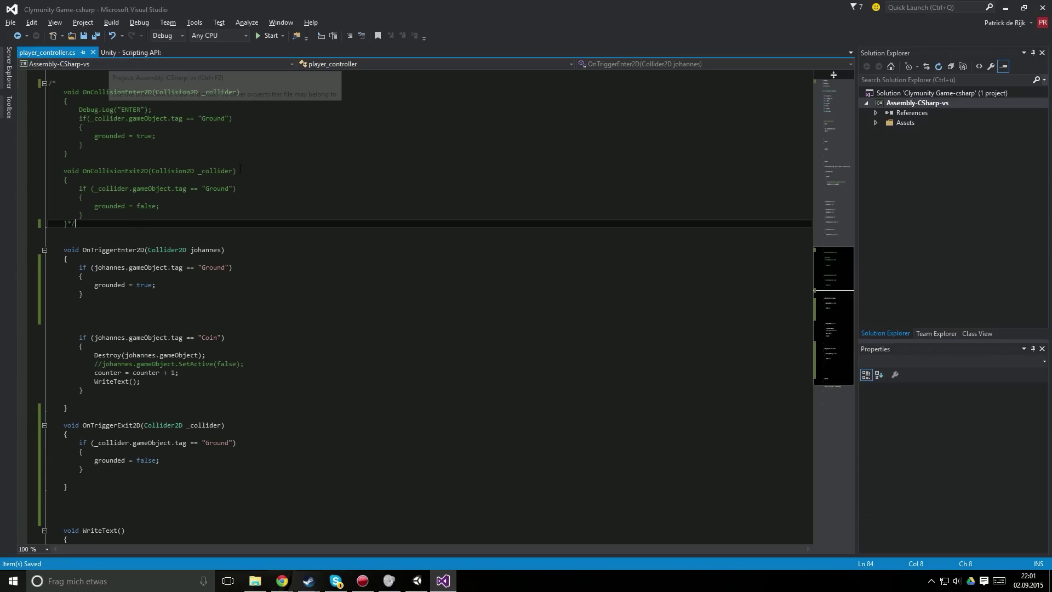
scroll(212, 277, "down", 2)
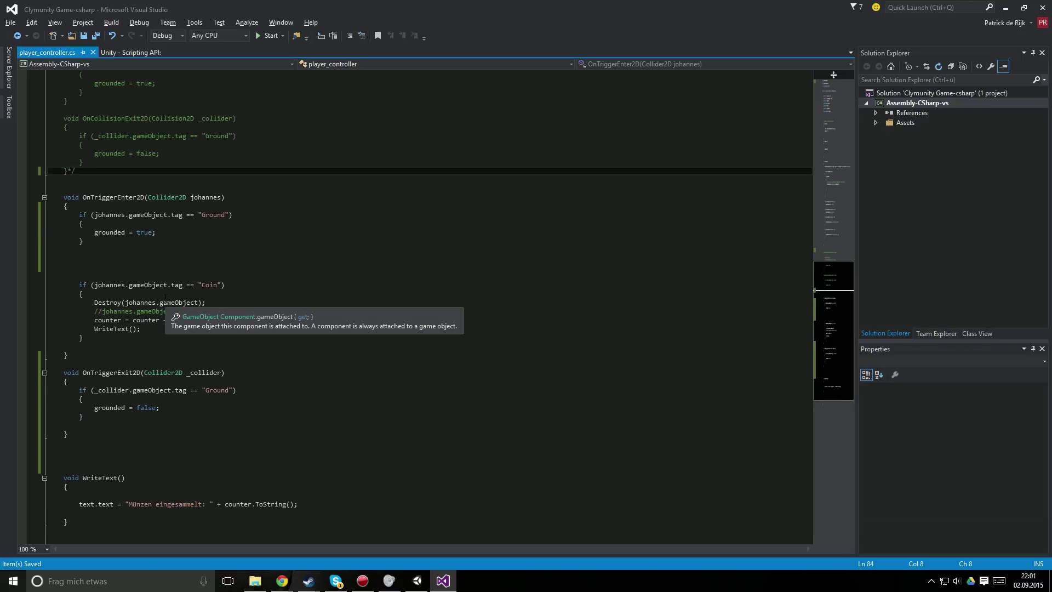
left_click(79, 275)
left_click_drag(83, 197, 166, 236)
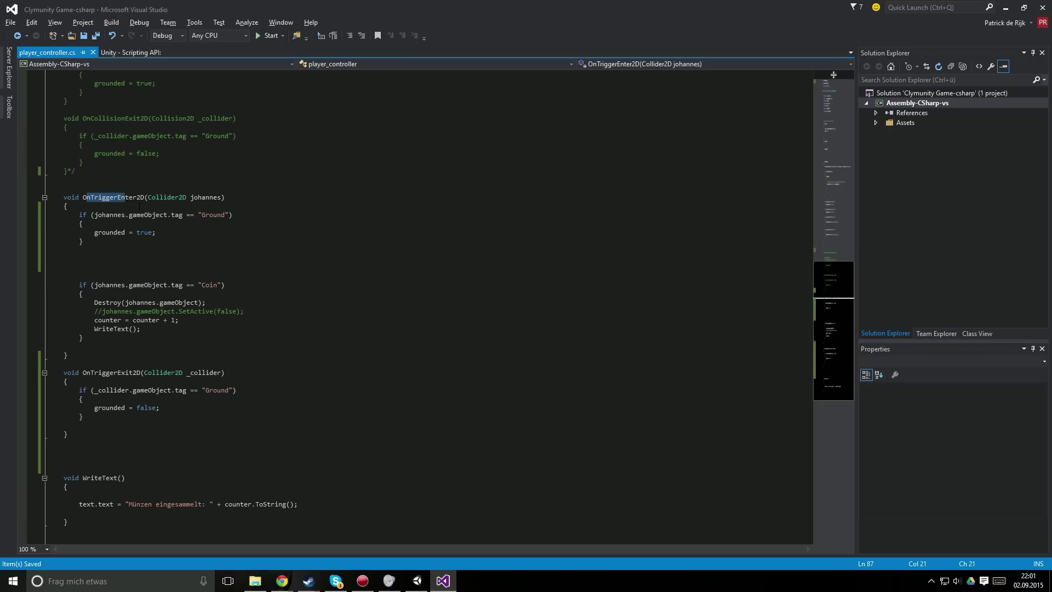
left_click(165, 236)
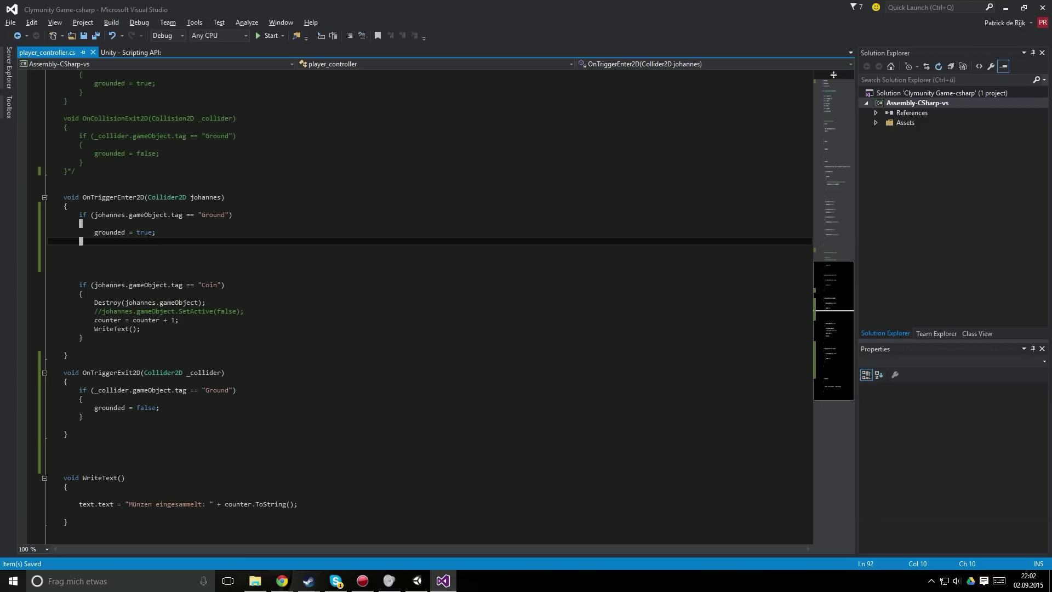
In OnTriggerEnter2D, replace the grounded value true with !grounded.
double_click(145, 232)
key("BackSpace")
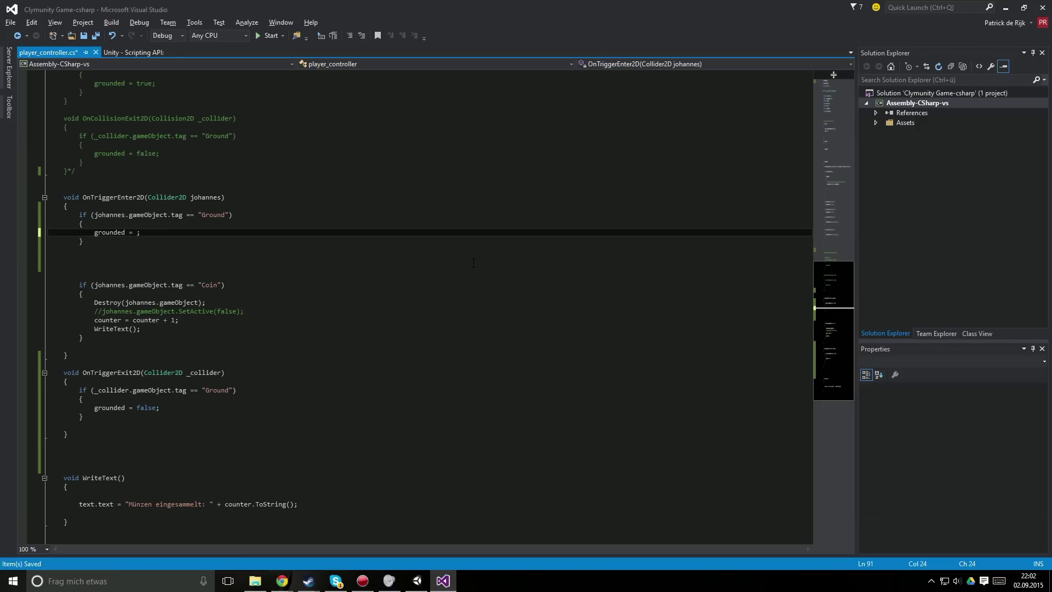
type("!grounde")
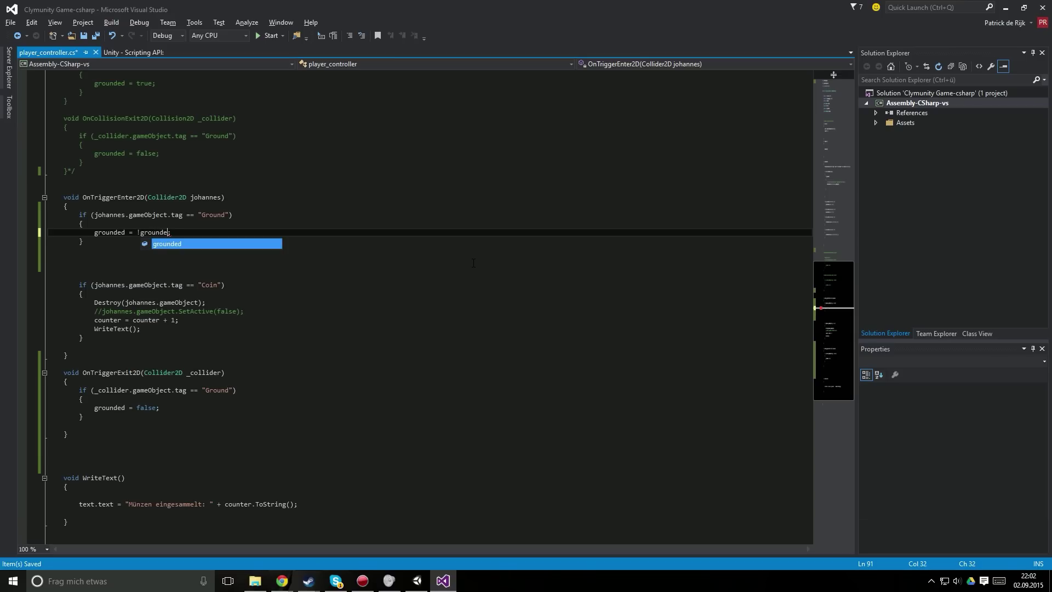
type("d")
left_click(271, 258)
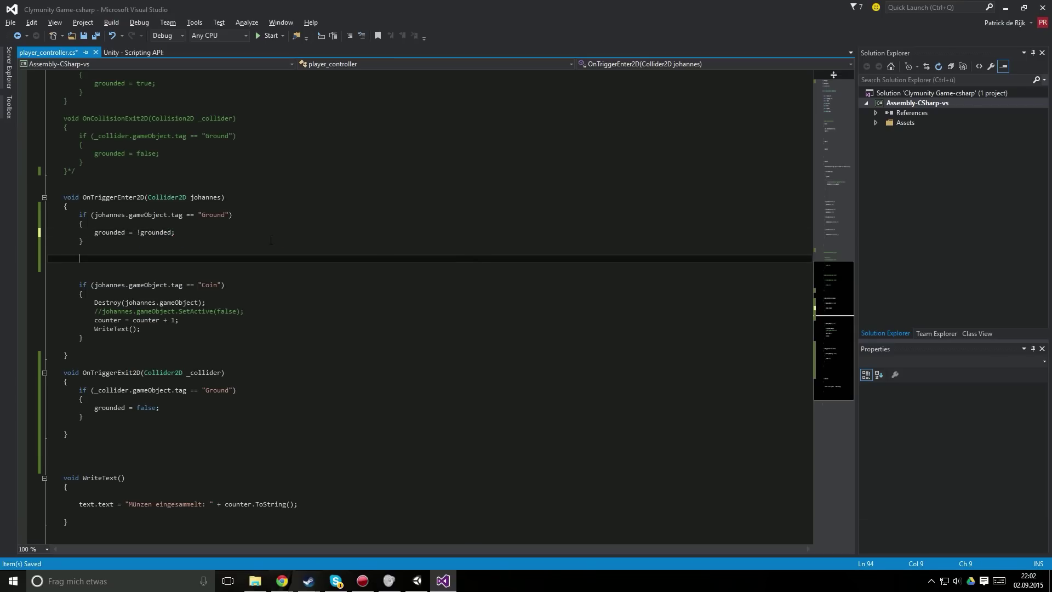
In OnTriggerExit2D, replace false with !grounded using IntelliSense completion.
left_click(161, 416)
key("Up")
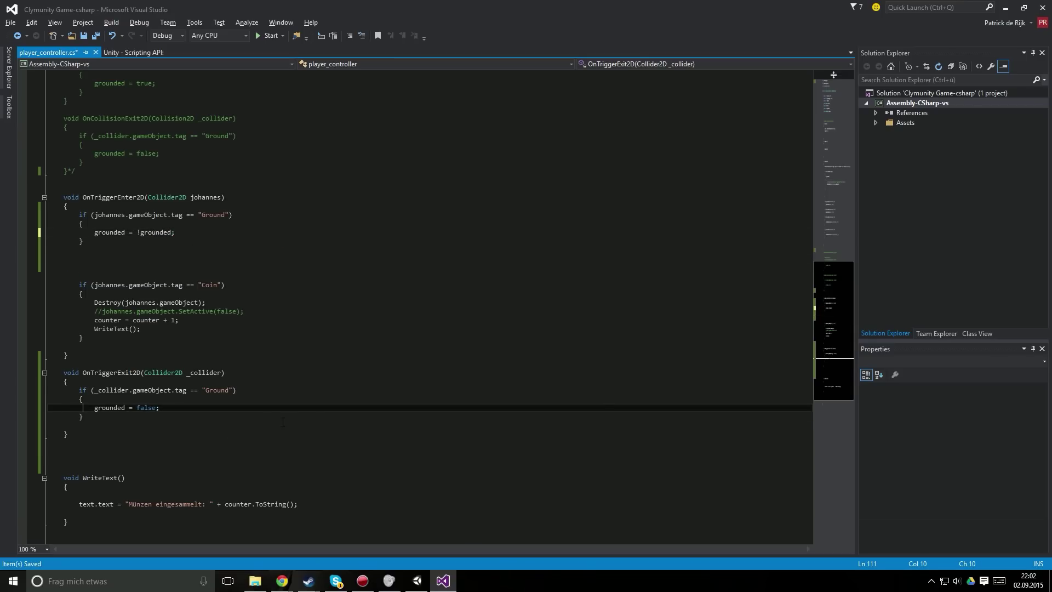
key("Down")
left_click(193, 407)
key("Left")
key("BackSpace")
key("BackSpace")
key("BackSpace")
key("BackSpace")
key("BackSpace")
type("!")
type("grounded")
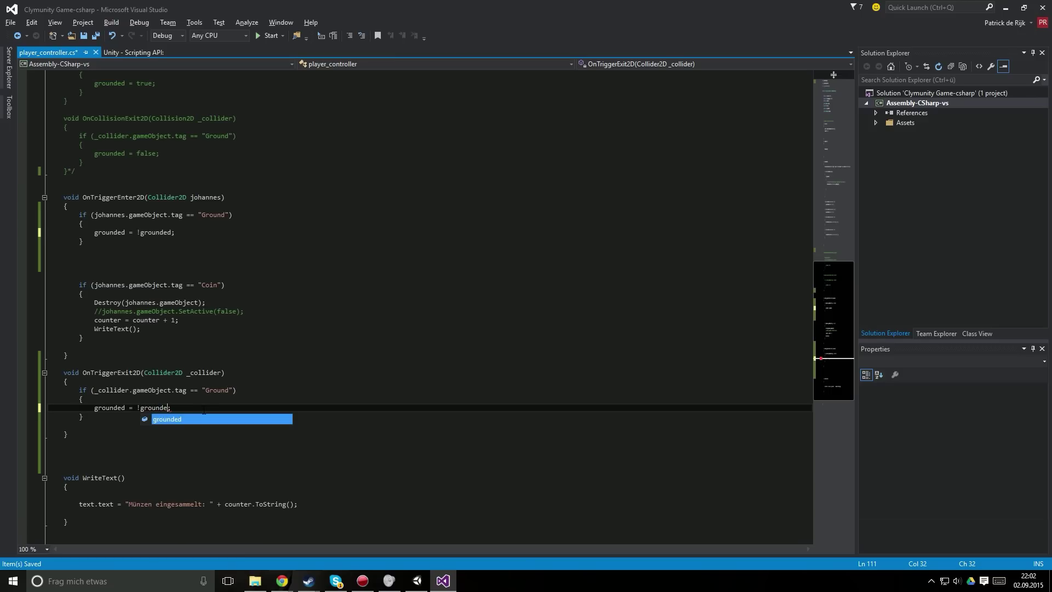
key("Tab")
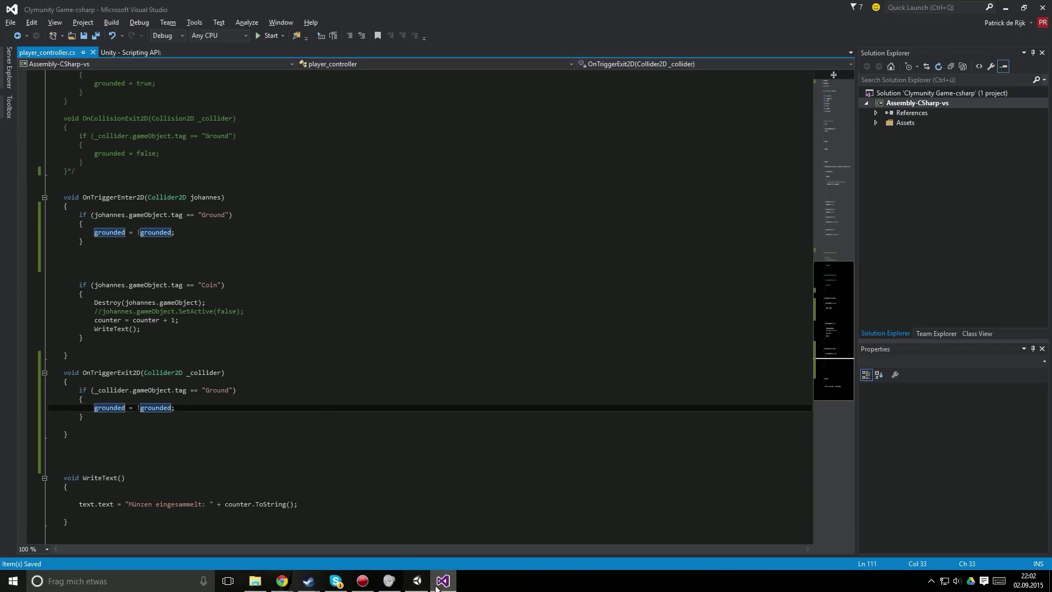
left_click(417, 581)
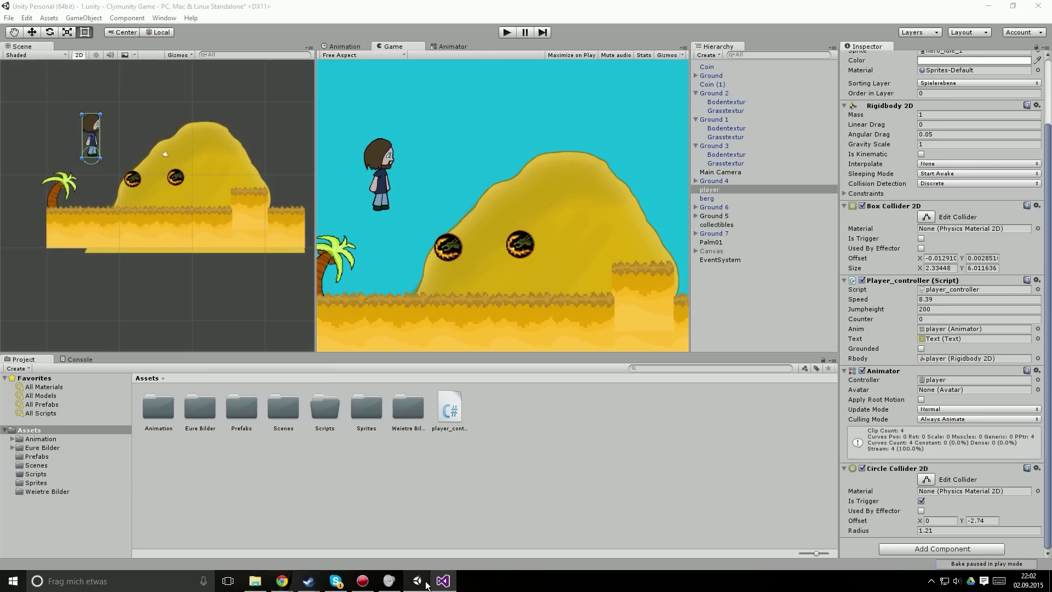
left_click(505, 32)
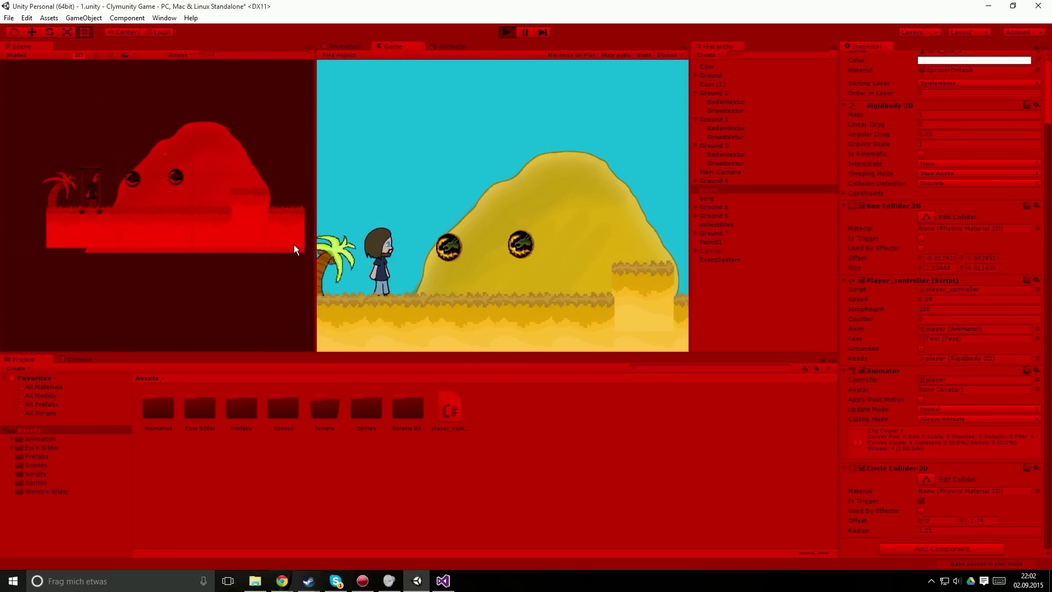
key("Right")
key("Left")
key("Left")
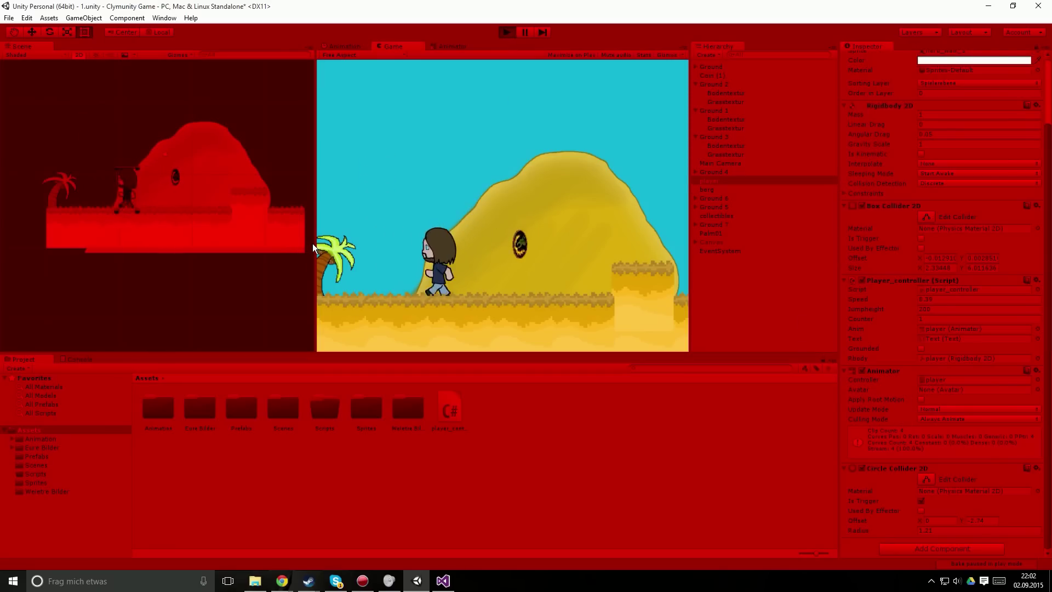
key("space")
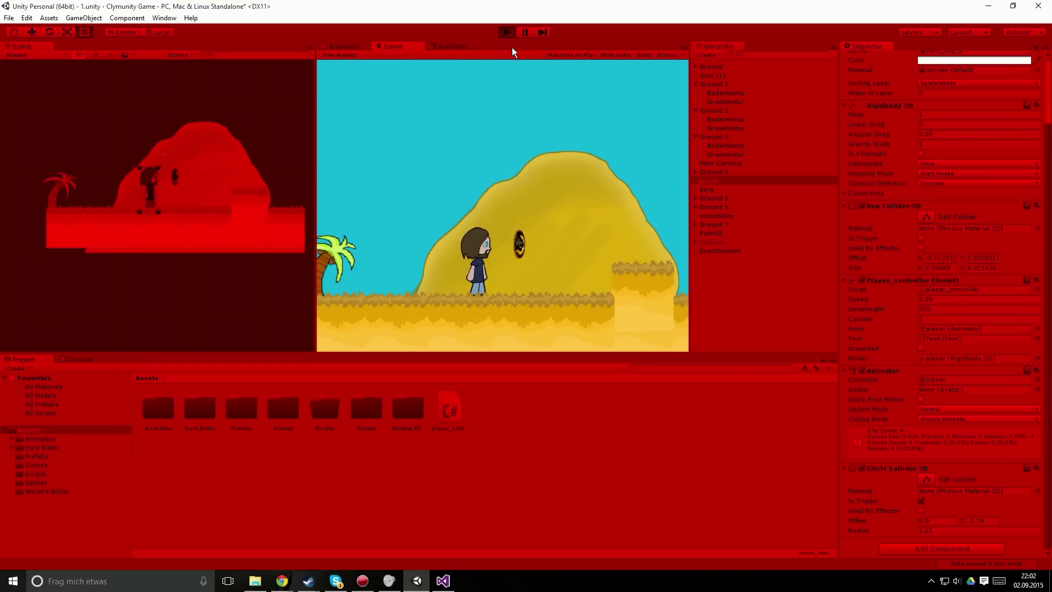
left_click(506, 33)
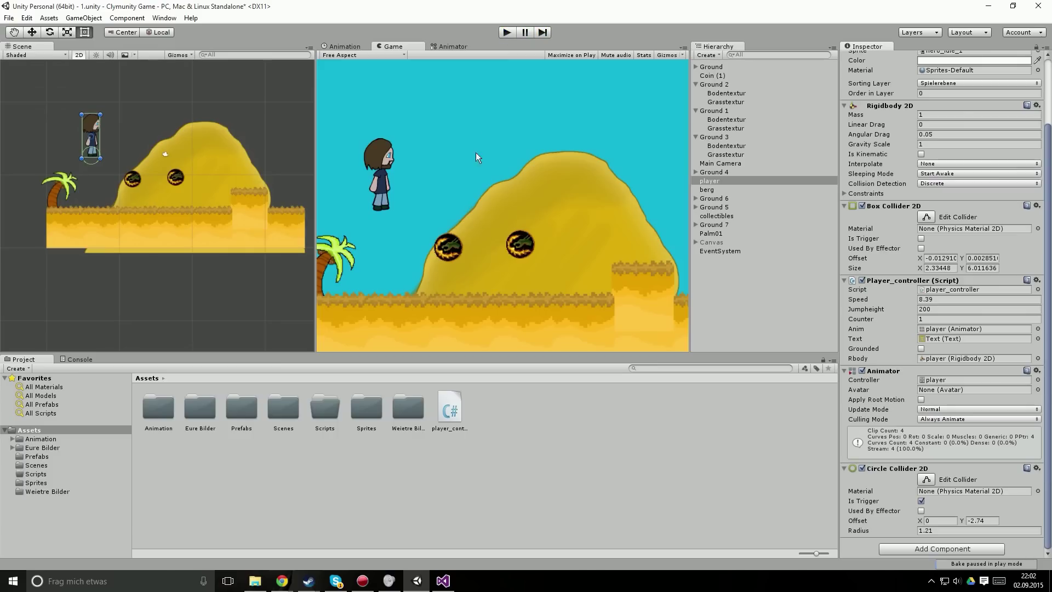
Change OnTriggerExit2D's !grounded back to false, leaving OnTriggerEnter2D's !grounded.
left_click(437, 575)
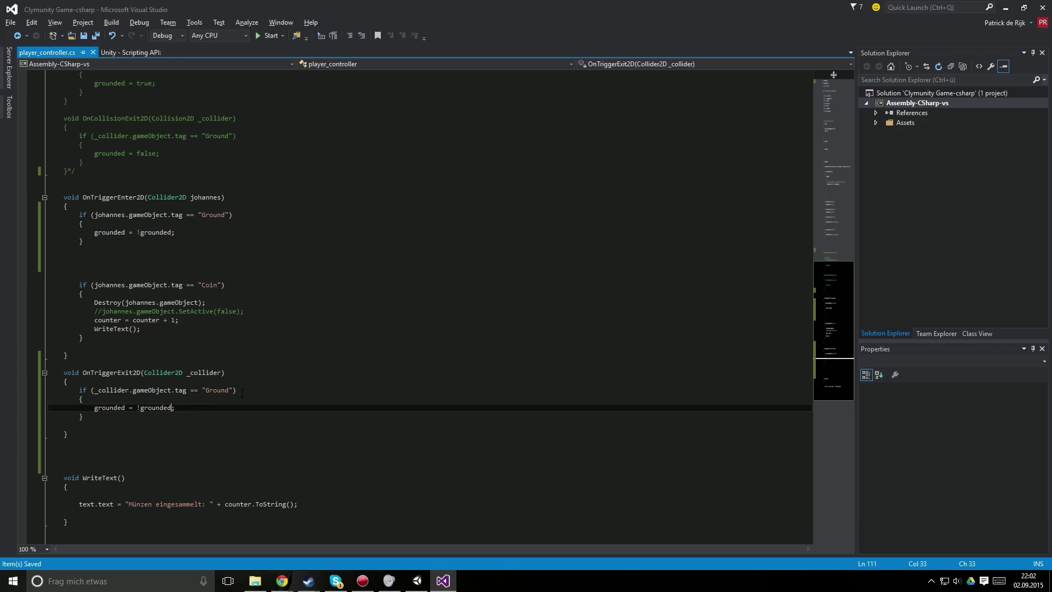
key("BackSpace")
key("BackSpace")
key("BackSpace")
key("BackSpace")
key("BackSpace")
key("BackSpace")
key("BackSpace")
key("BackSpace")
key("BackSpace")
type("false")
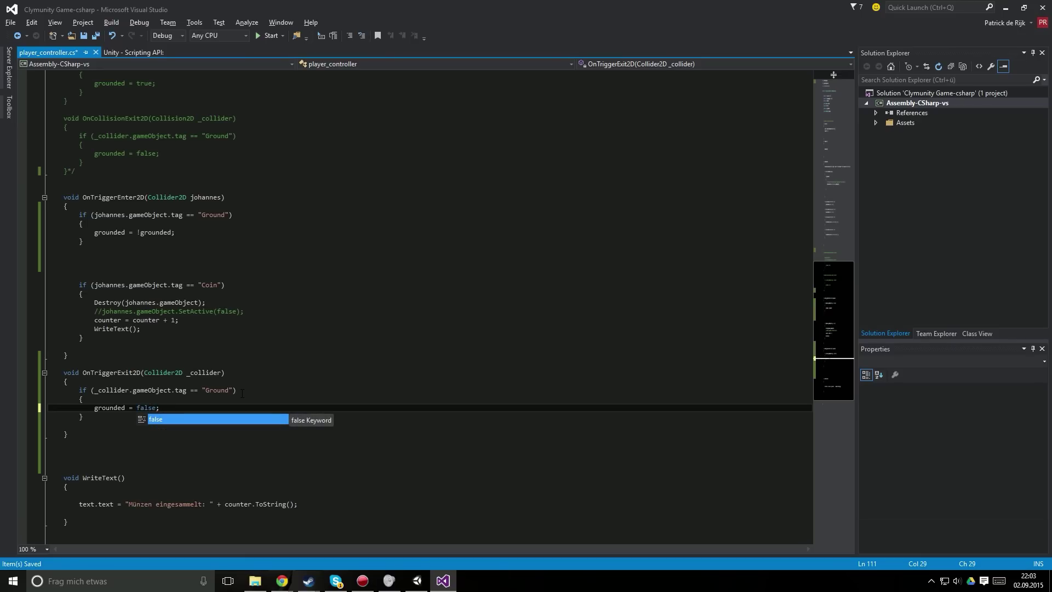
left_click(216, 270)
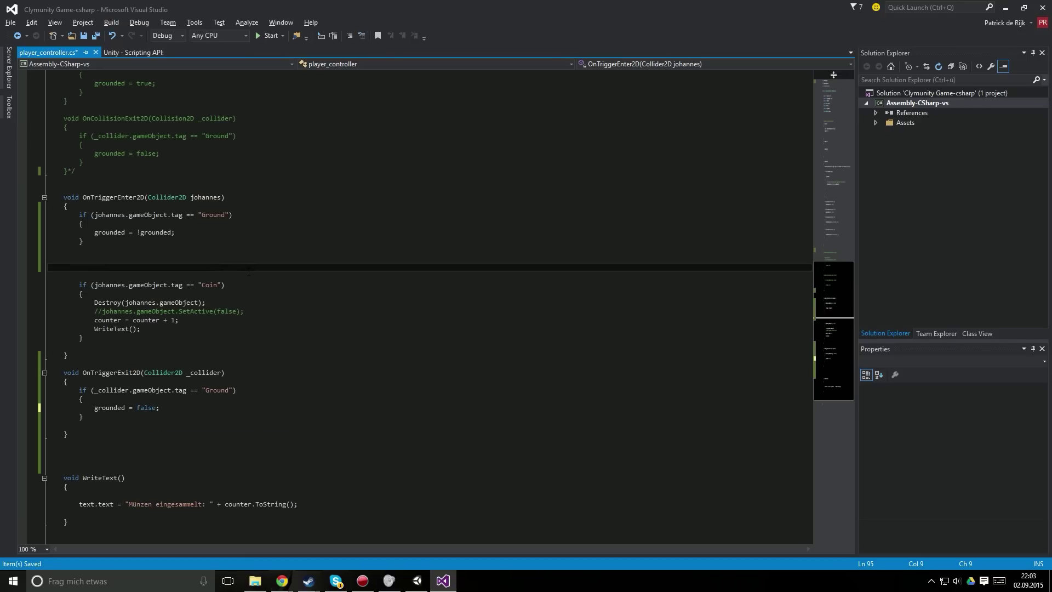
key("alt+Tab")
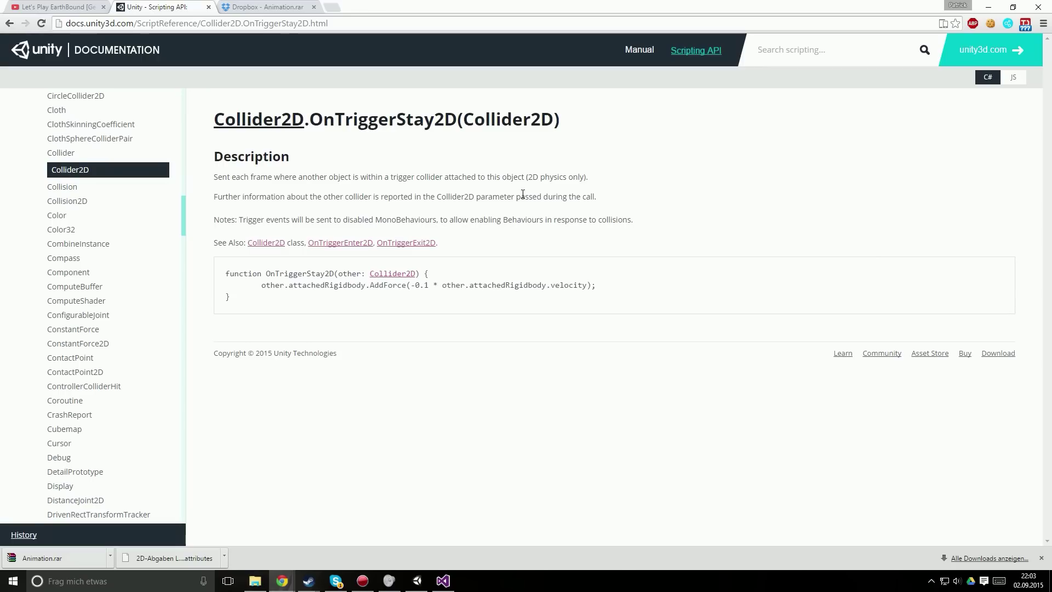
Go back to player_controller.cs in Visual Studio after reading the OnTriggerStay2D page.
left_click(443, 581)
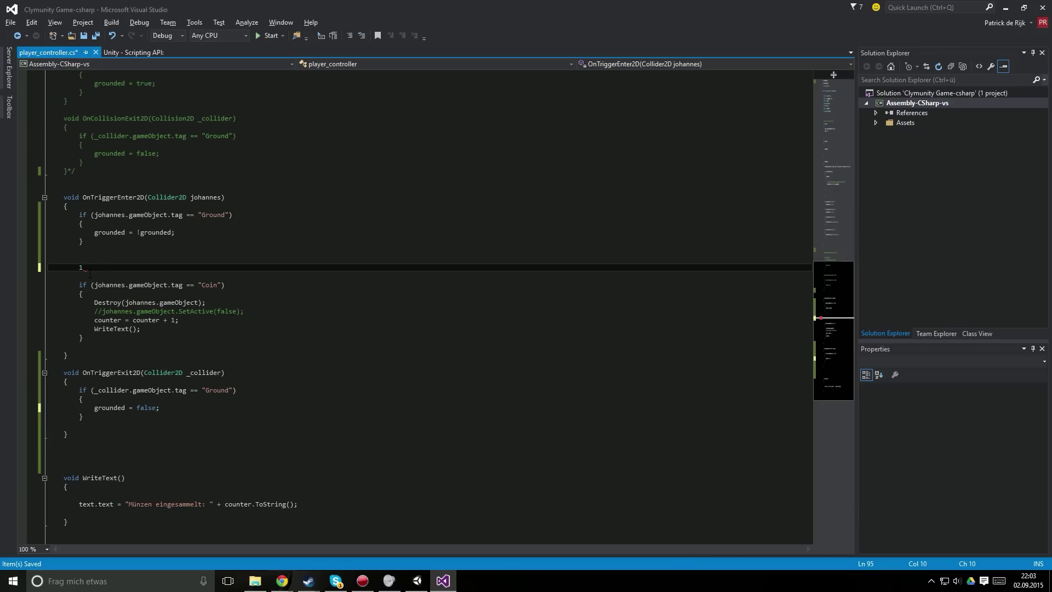
Add an empty OnTriggerStay2D(Collider2D collider) method below the enter handler.
key("BackSpace")
key("Down")
key("Down")
key("Down")
key("Return")
key("Return")
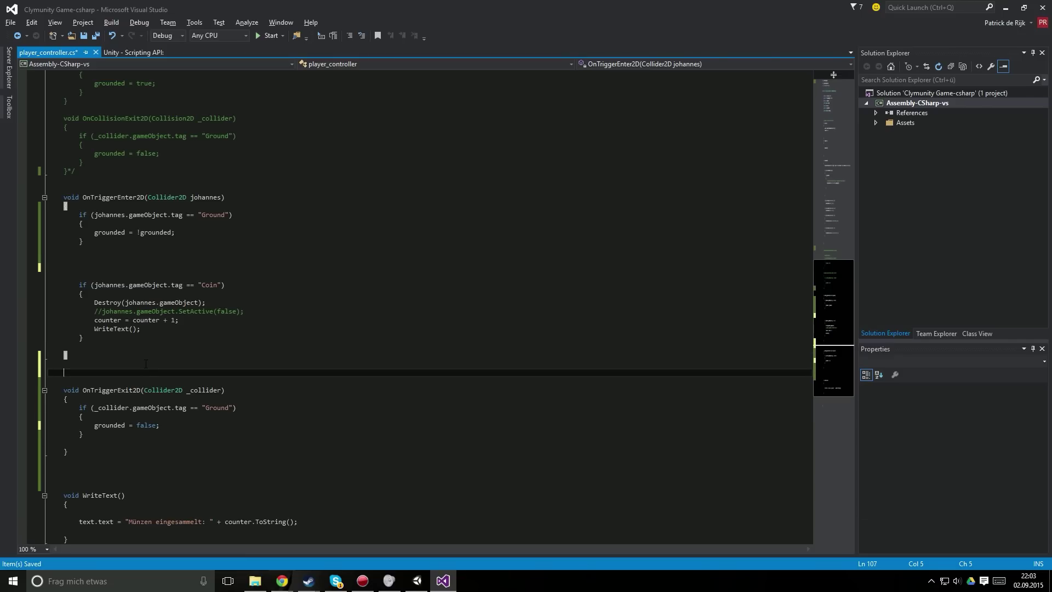
type("void On")
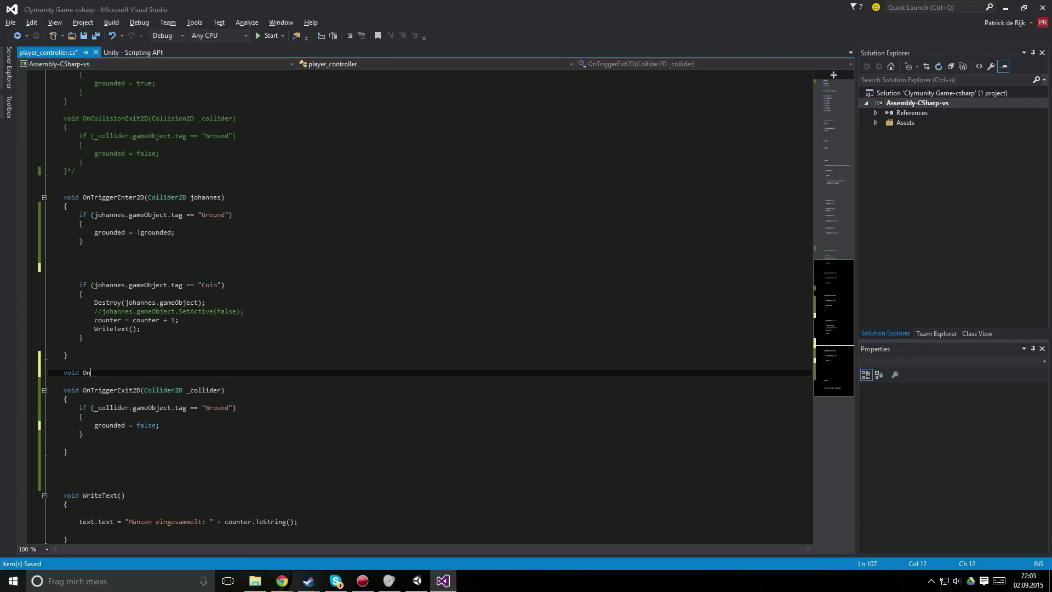
type("TriggerS")
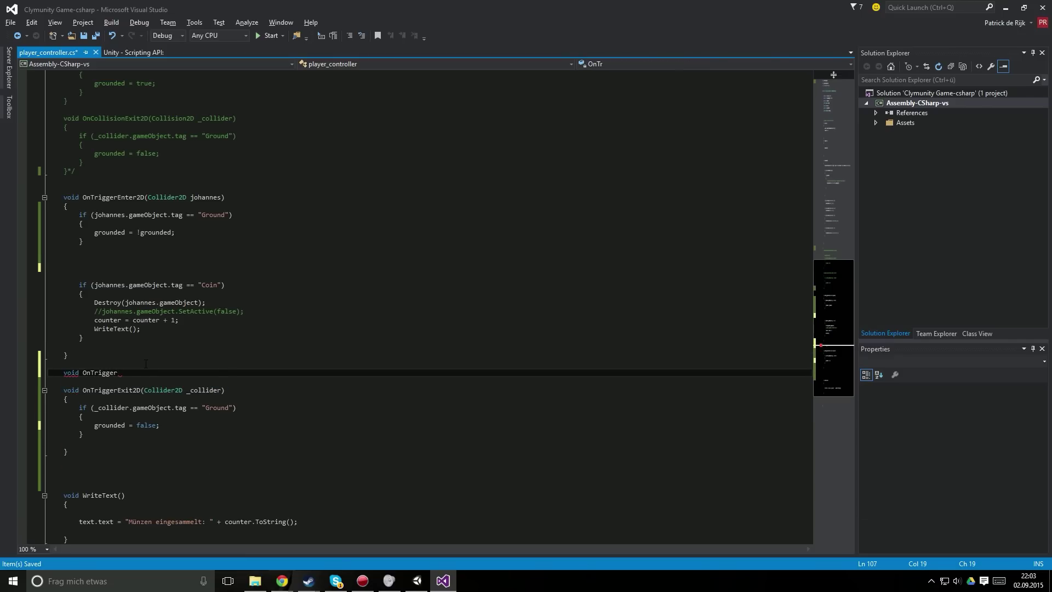
type("tay2D(")
type("C")
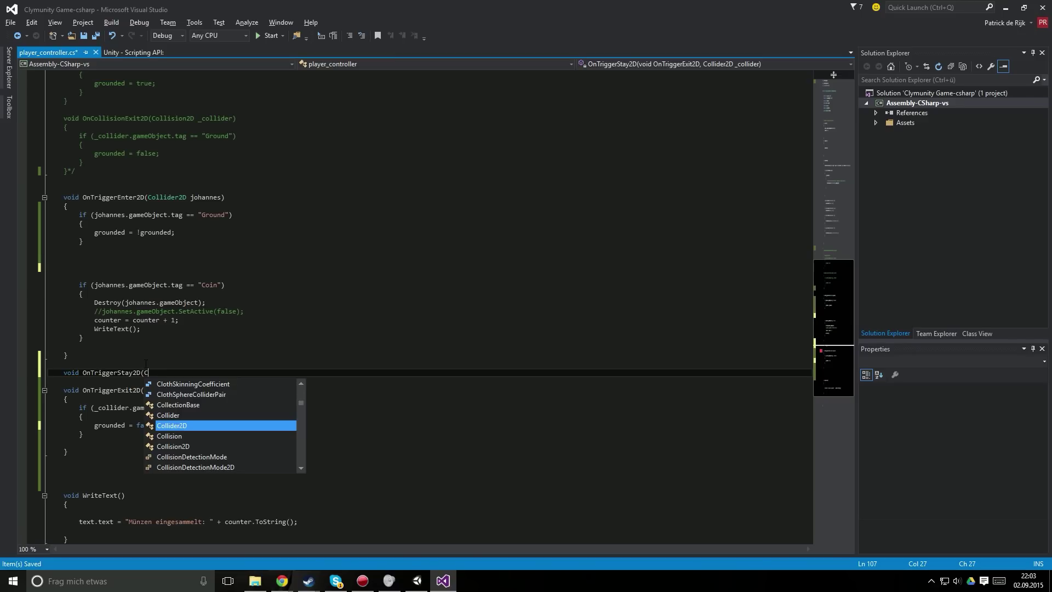
type("oll")
key("Tab")
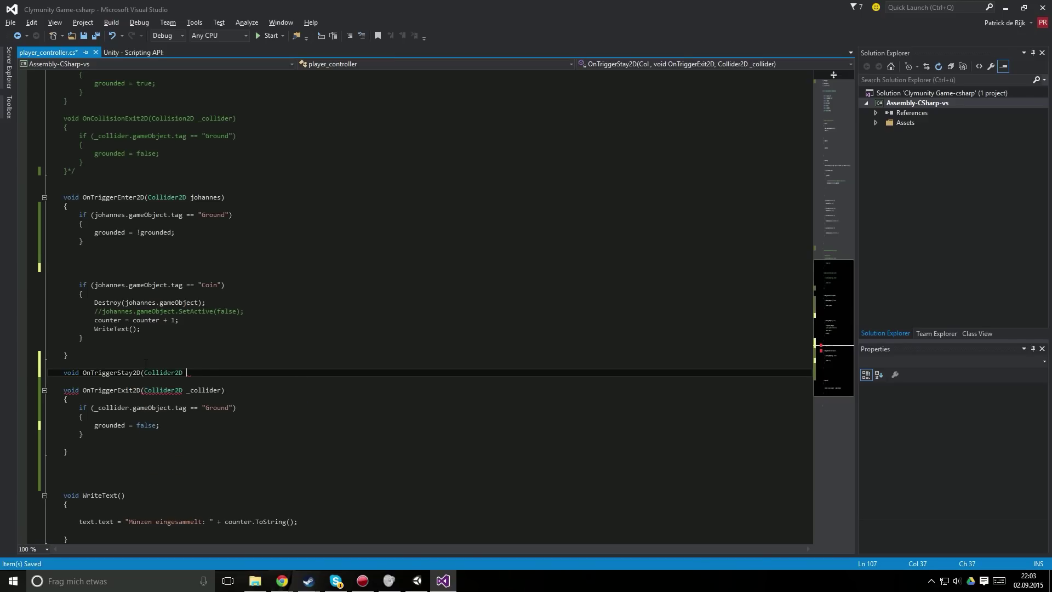
type("_col")
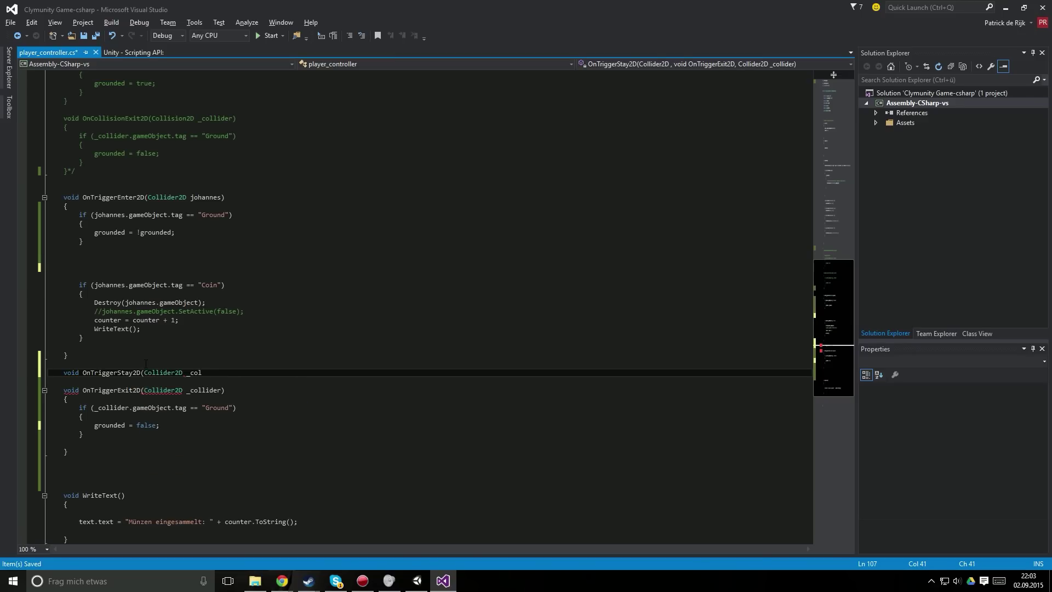
type("lider")
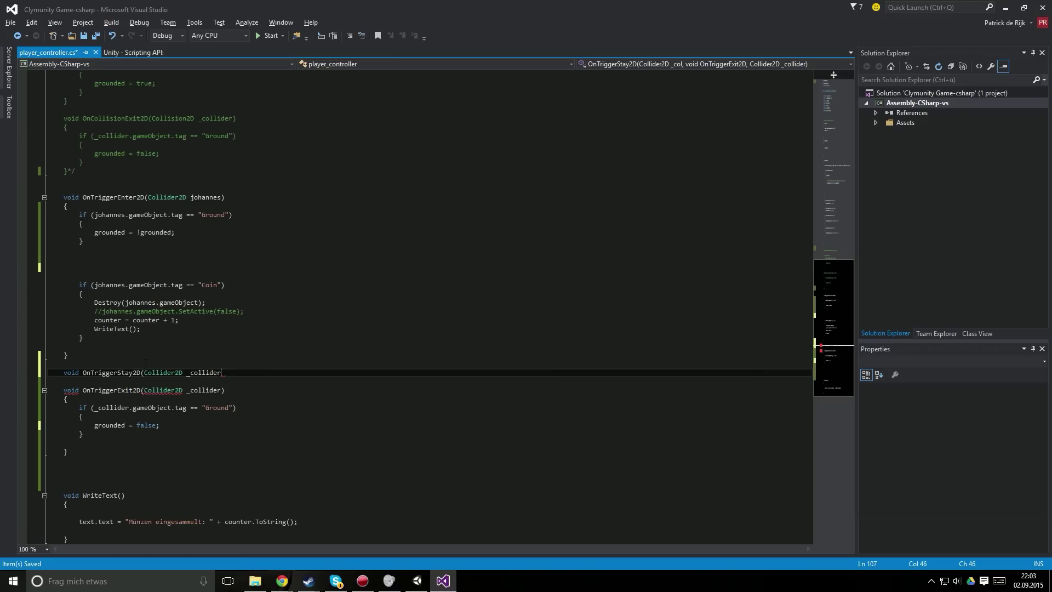
type(")")
key("Return")
type("{")
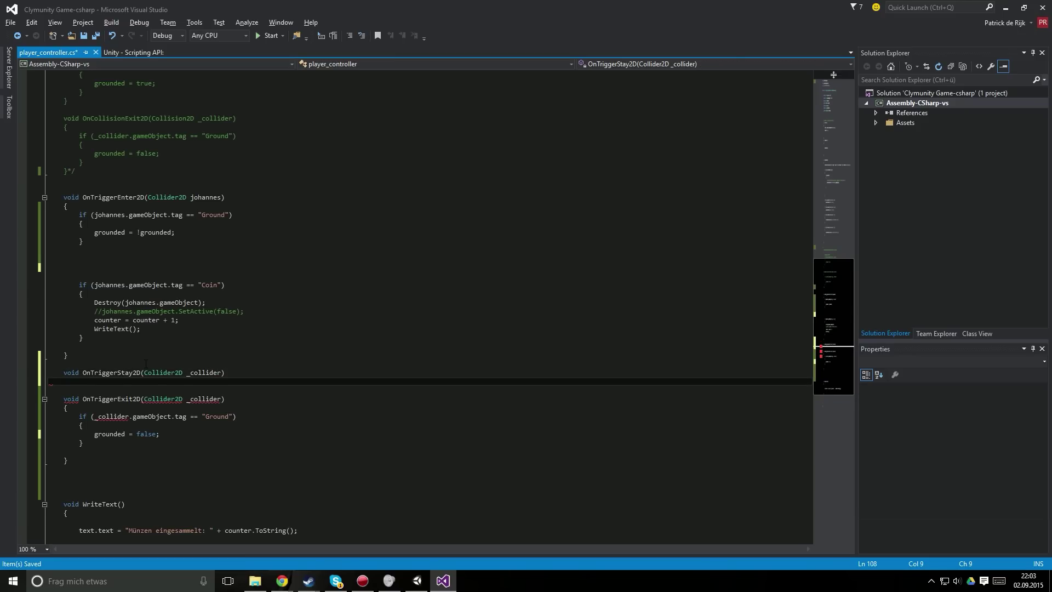
key("Return")
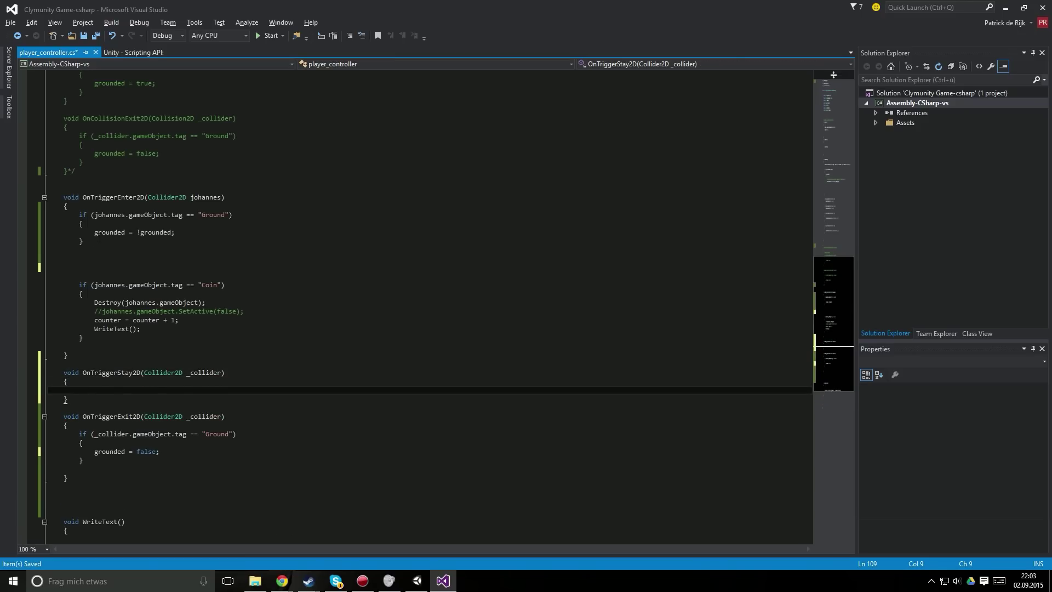
Move the Ground check from OnTriggerEnter2D into OnTriggerStay2D and remove leftover blank lines.
left_click_drag(99, 238, 79, 214)
key("Delete")
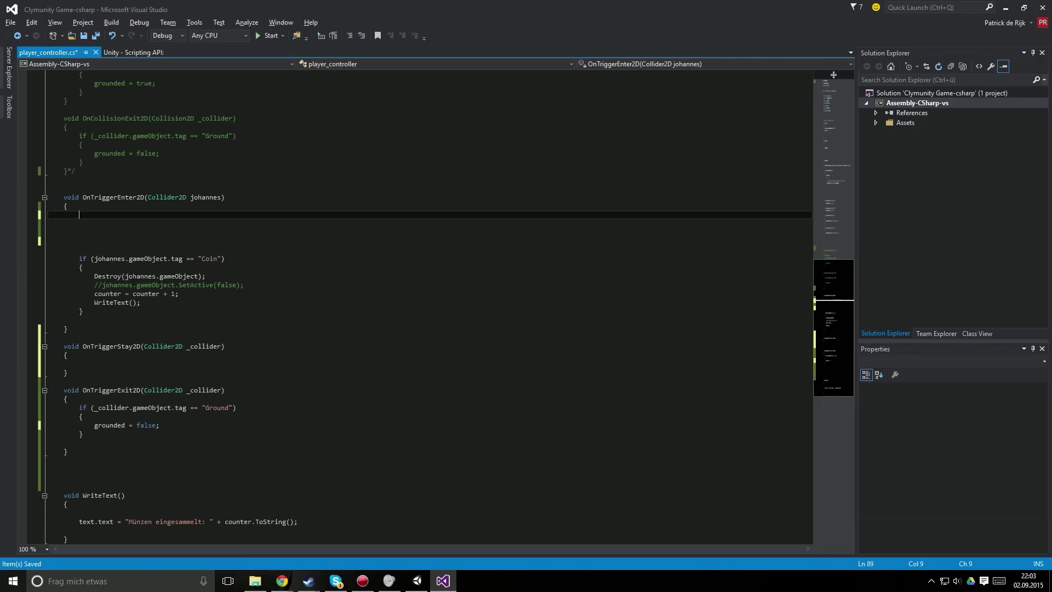
left_click(89, 359)
type("if (johannes.gameObject.tag == \"Ground\")         {             grounded = !grounded;         }")
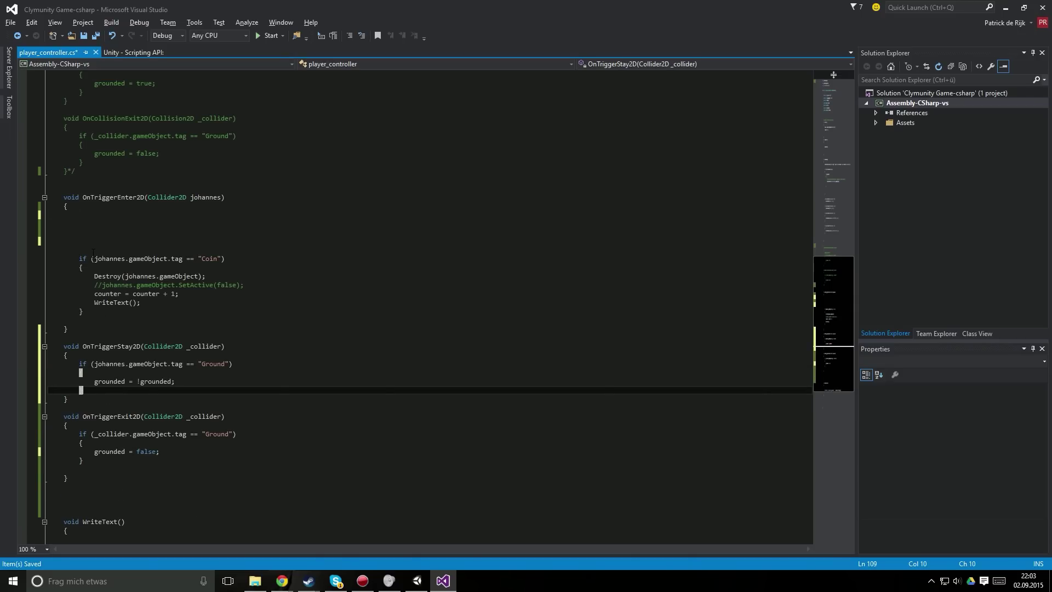
left_click_drag(83, 250, 79, 214)
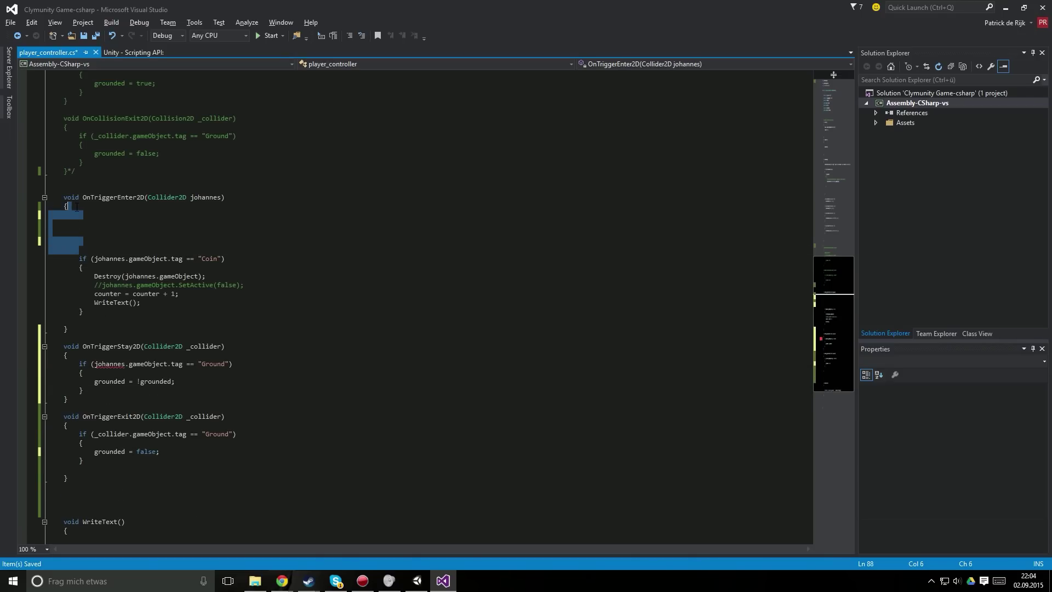
key("BackSpace")
key("BackSpace")
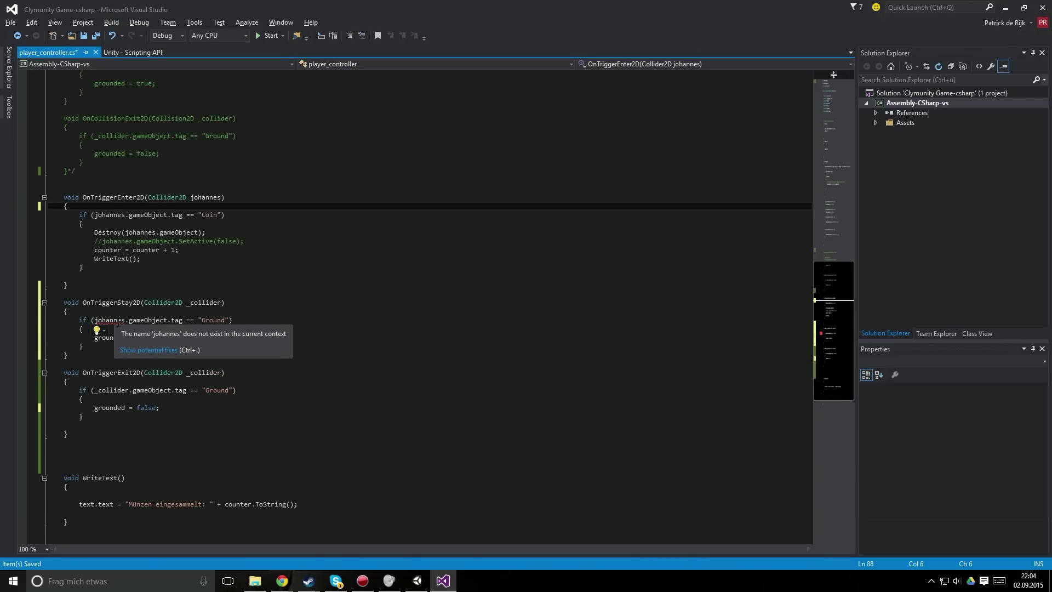
In OnTriggerStay2D, check _collider instead of johannes, set grounded to true, and save.
double_click(118, 320)
type("joh")
key("BackSpace")
key("BackSpace")
key("BackSpace")
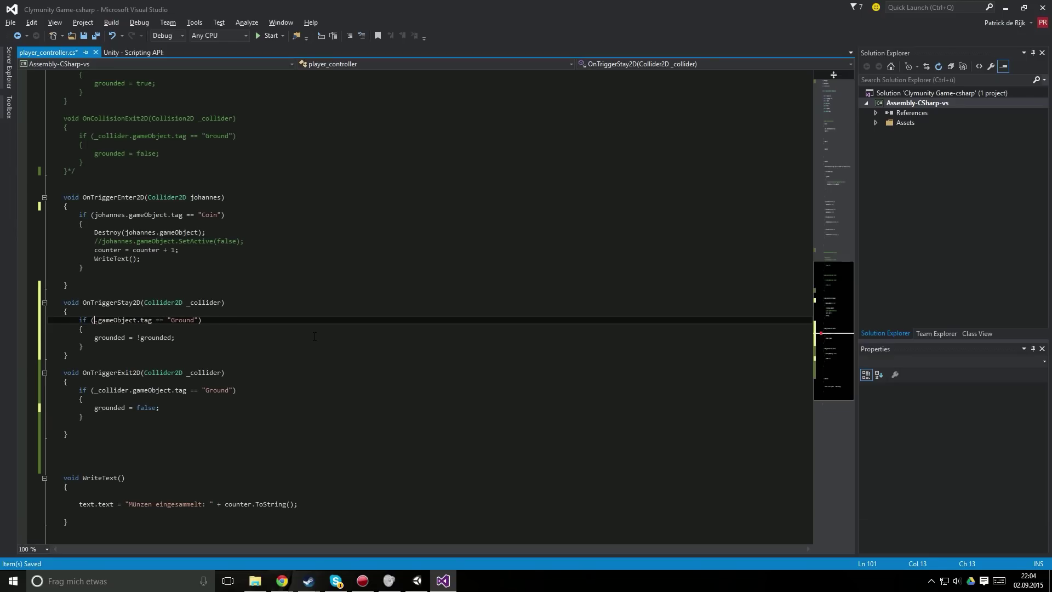
type("_collider")
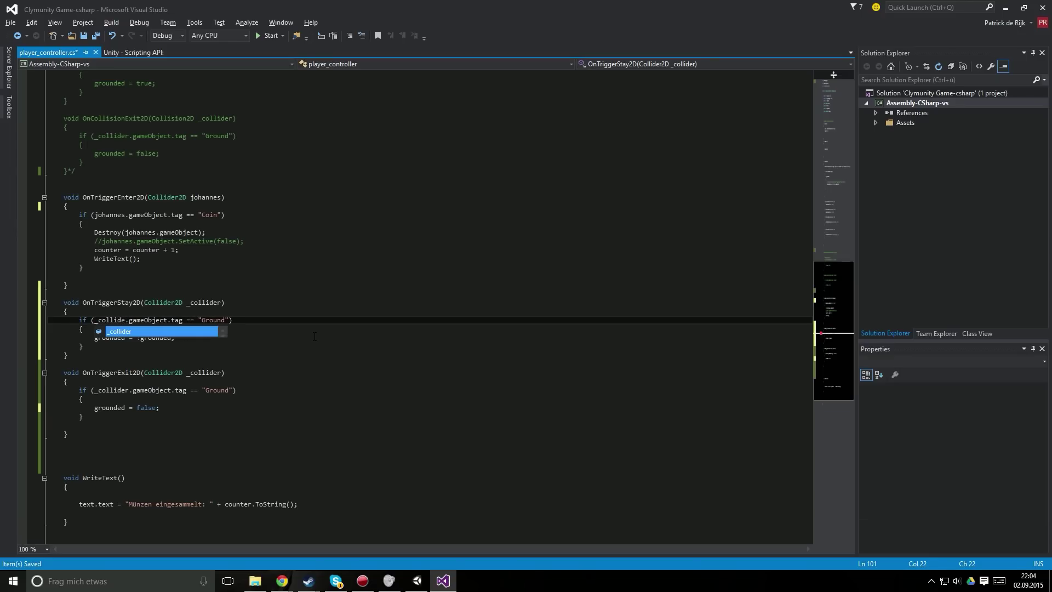
left_click(315, 336)
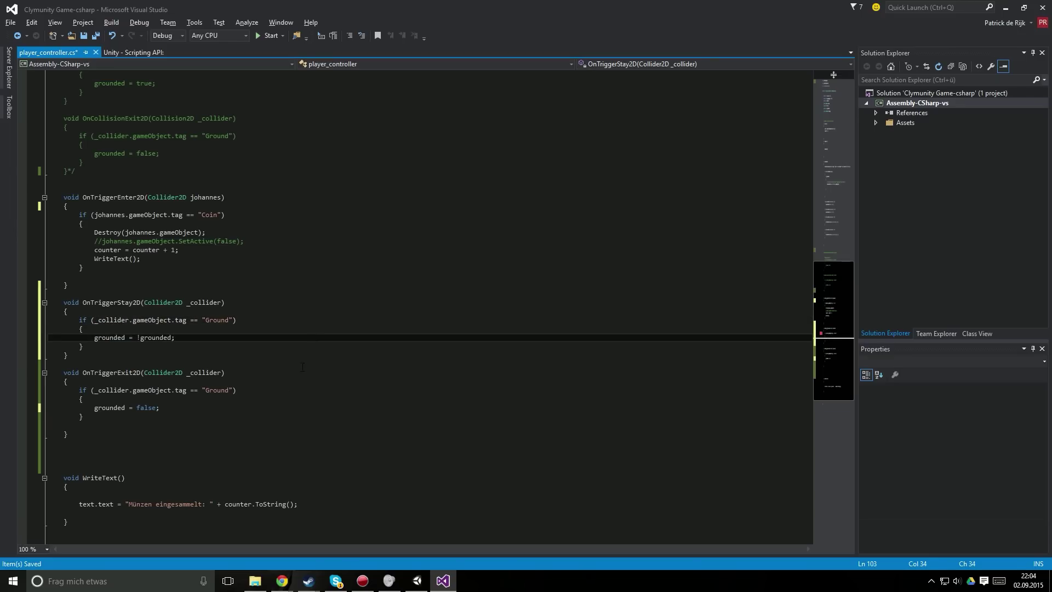
left_click_drag(68, 381, 154, 408)
left_click(153, 407)
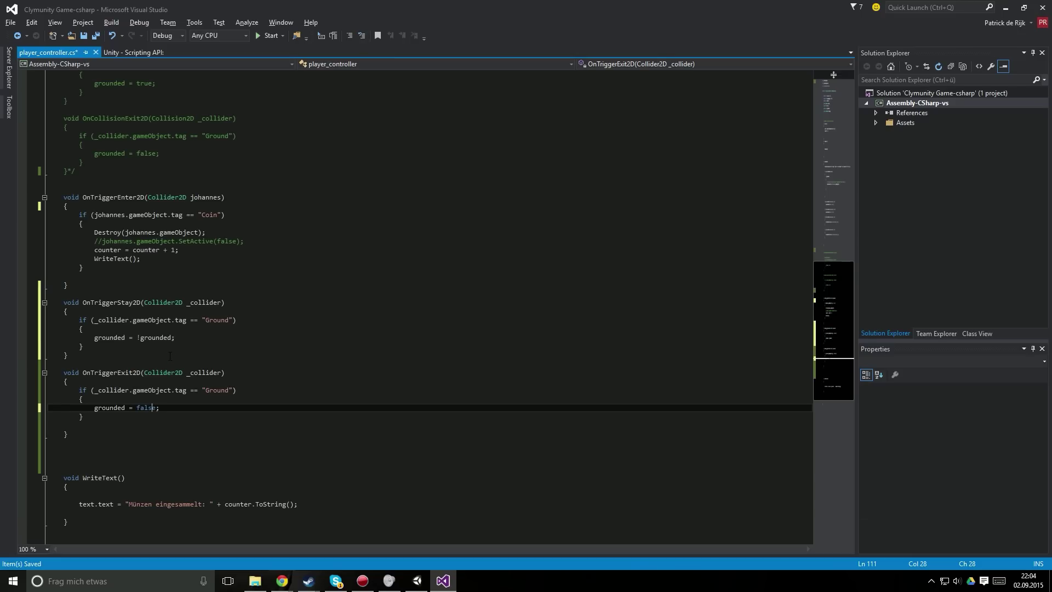
left_click_drag(172, 338, 144, 337)
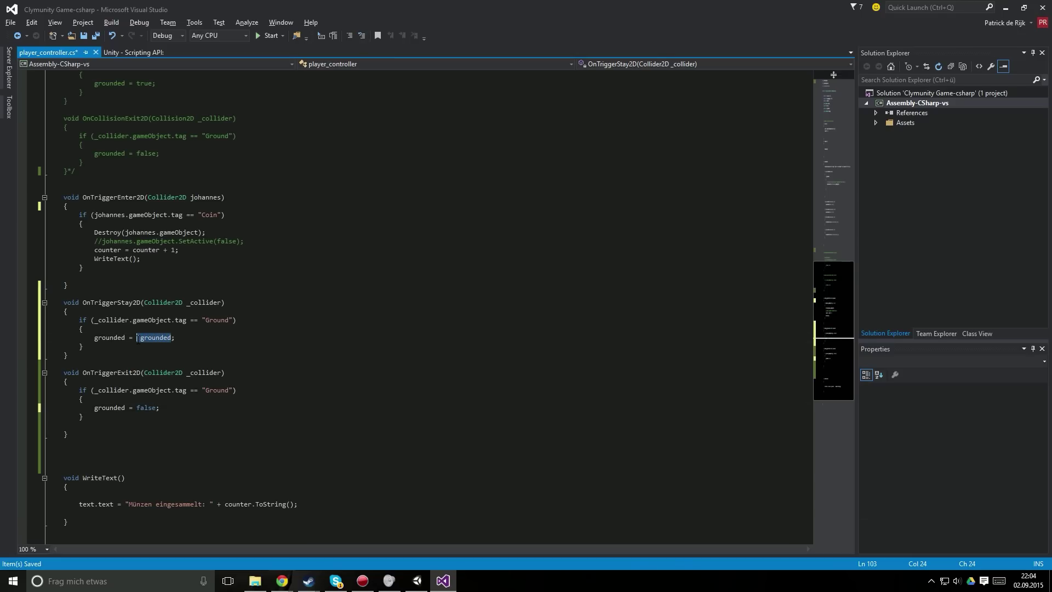
type("true")
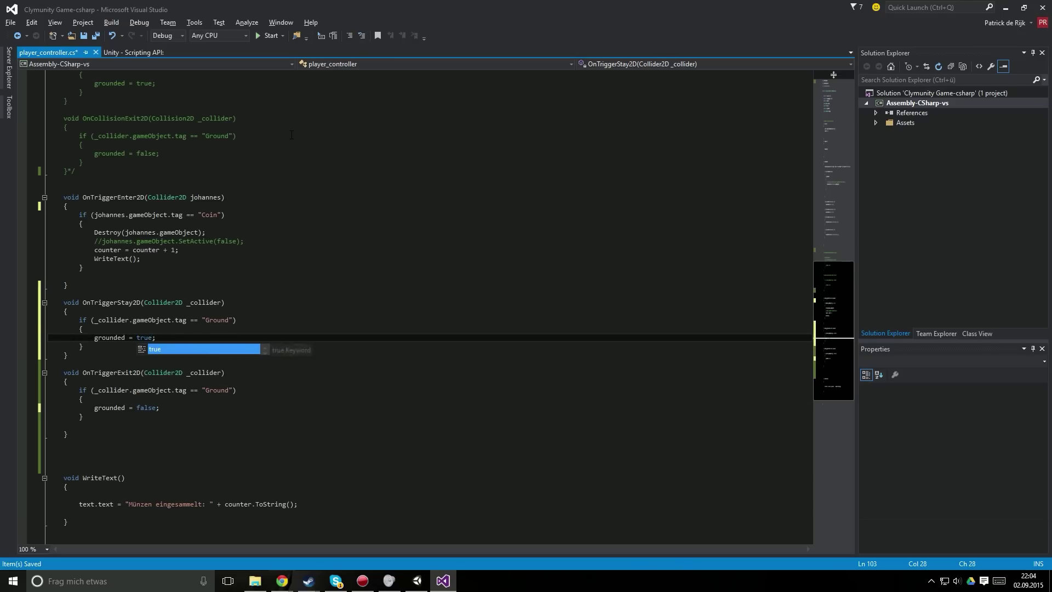
left_click(278, 136)
key("ctrl+s")
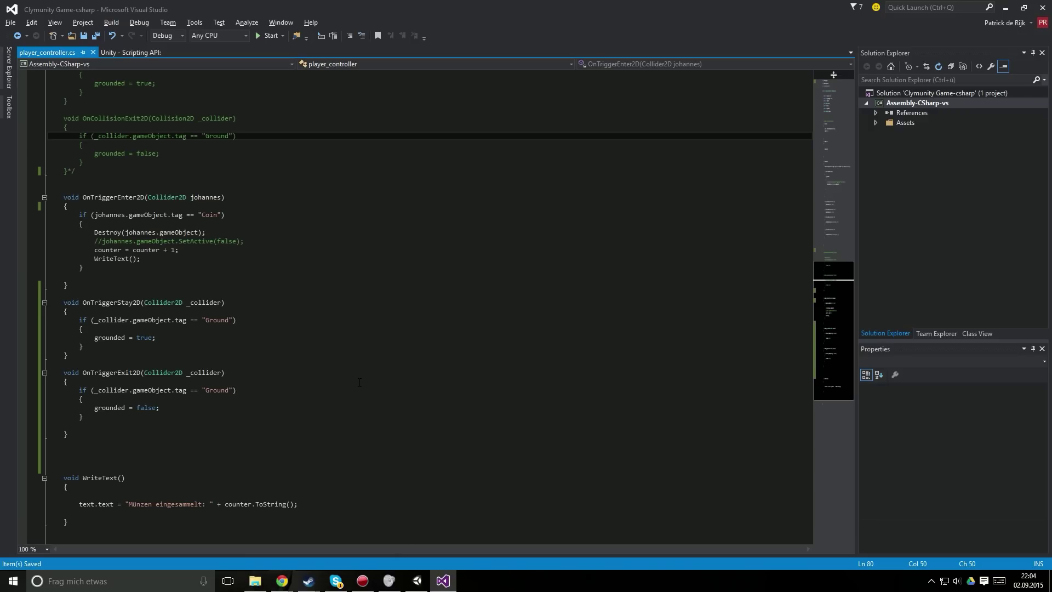
Start Play mode and tag the Bodentextur ground tile as Ground.
left_click(417, 581)
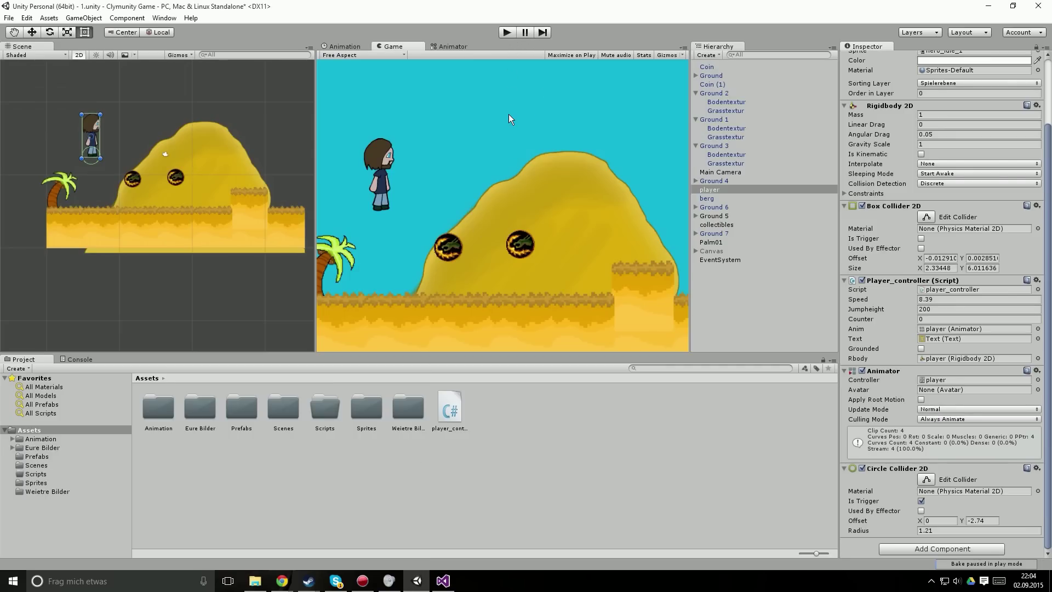
left_click(505, 33)
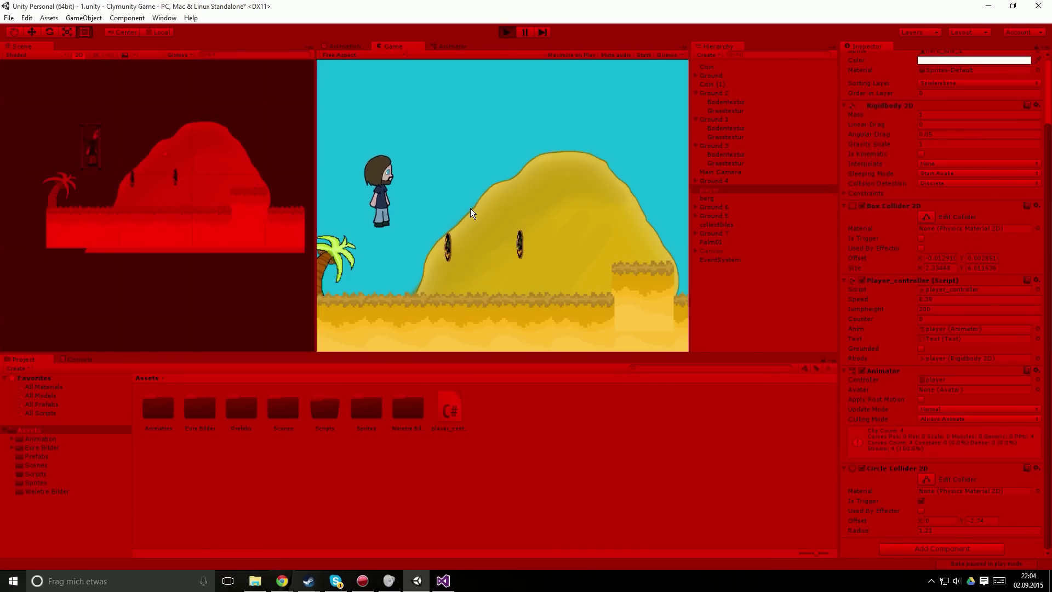
key("Right")
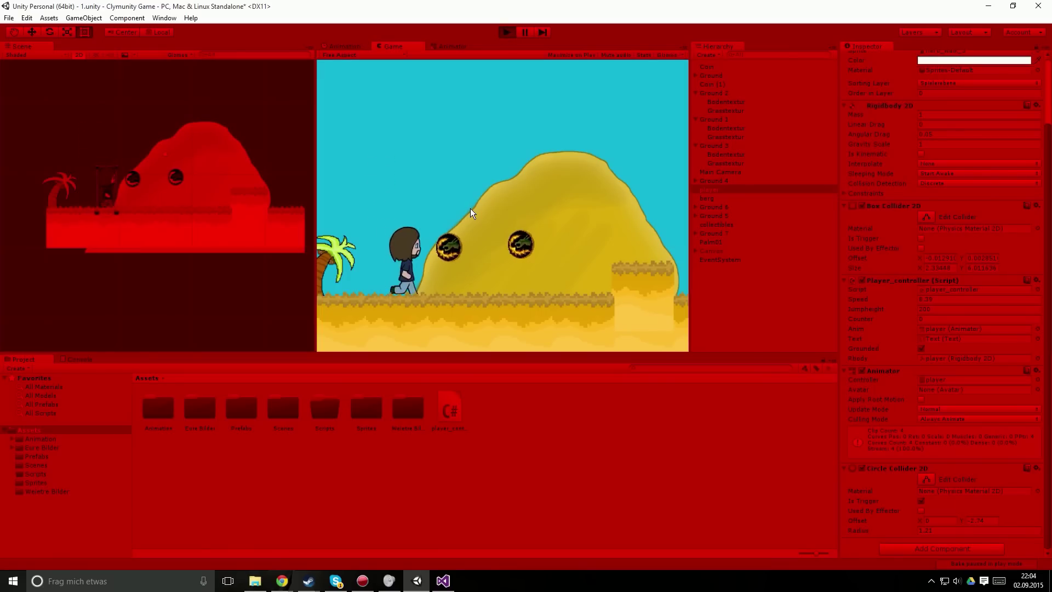
key("Right")
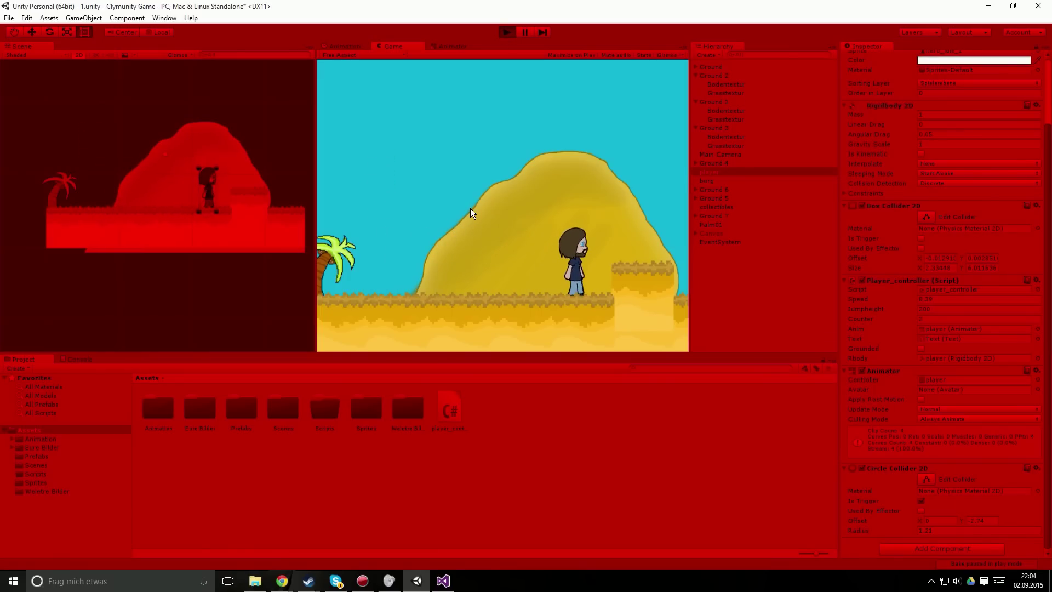
left_click(229, 231)
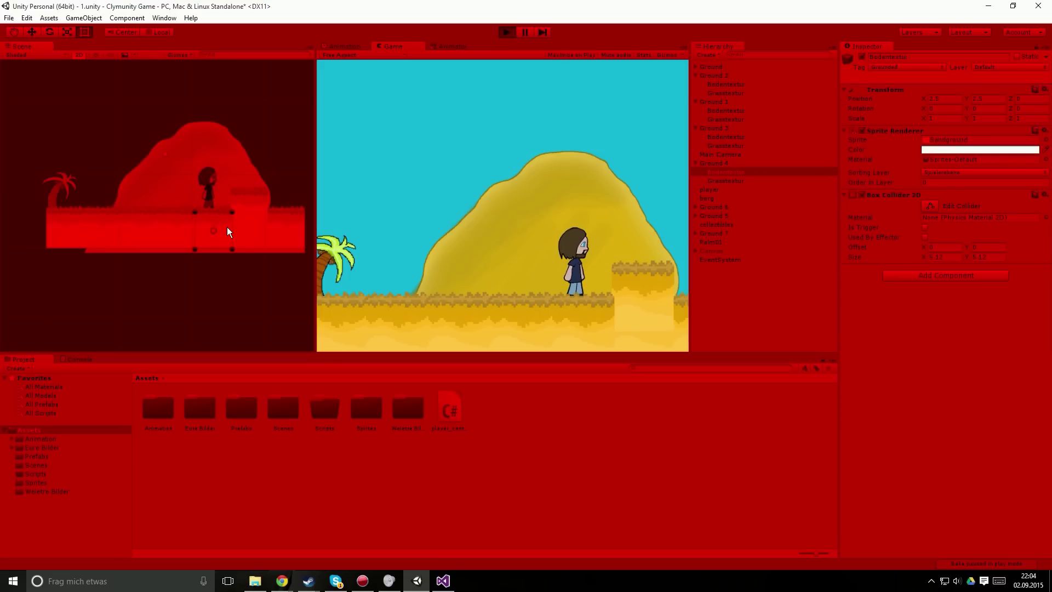
left_click(878, 68)
left_click(915, 172)
Select the player, test a few jumps, and raise Angular Drag to 1.52.
left_click(712, 190)
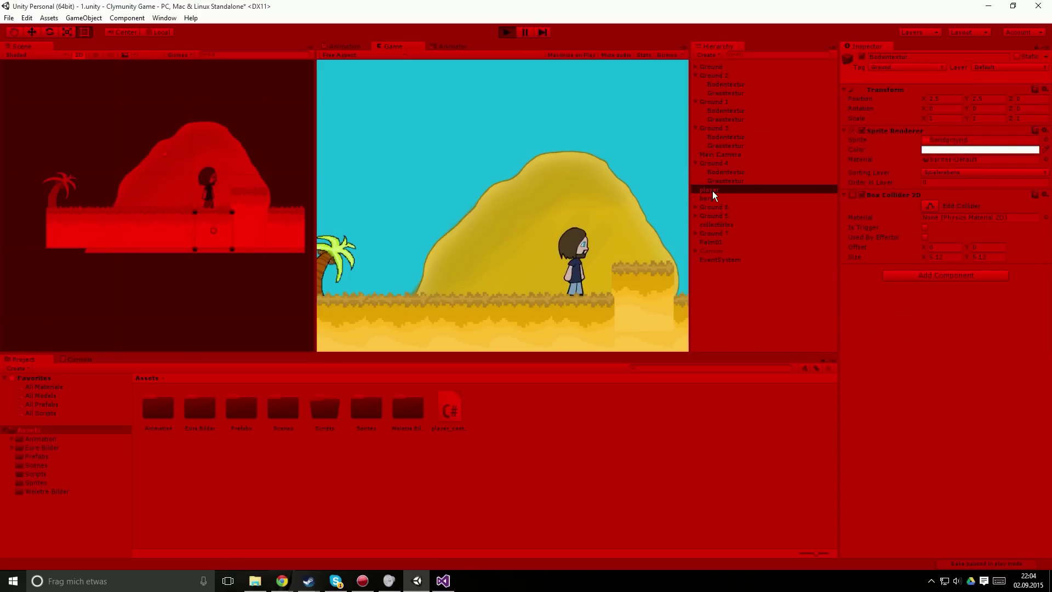
left_click(539, 259)
key("Left")
key("space")
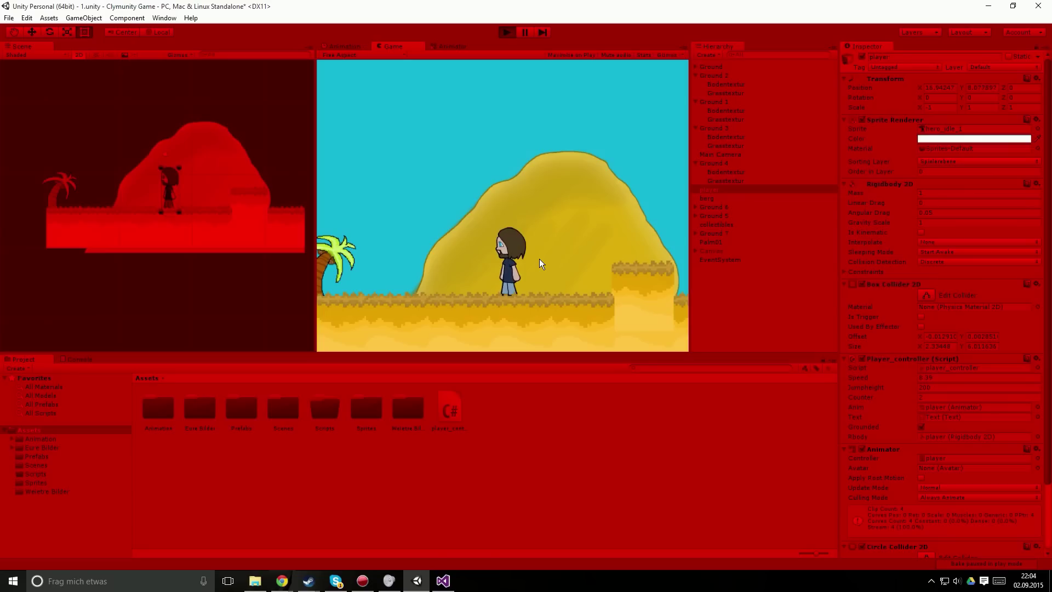
key("space")
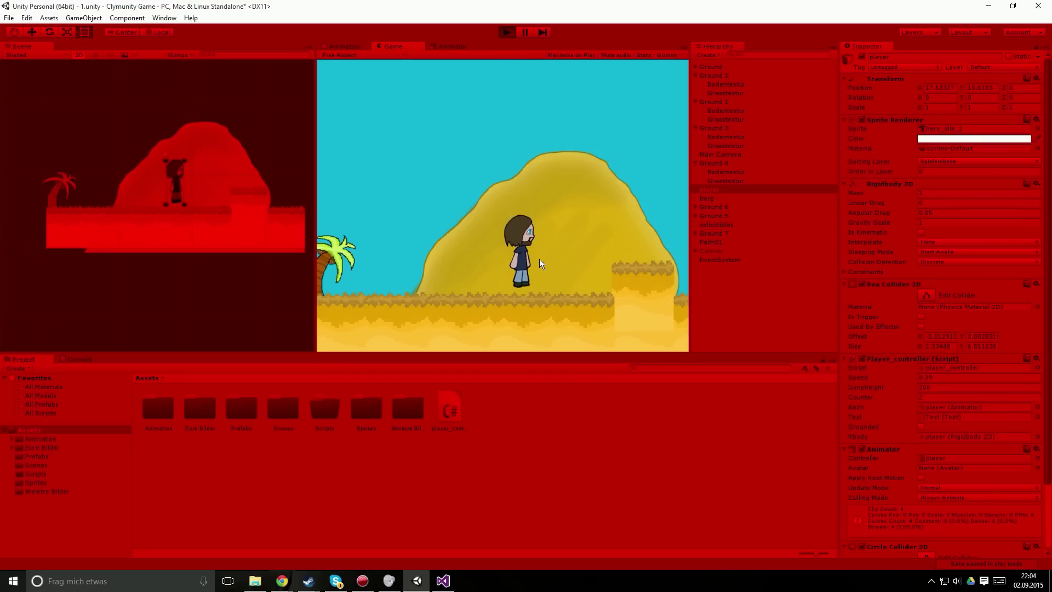
key("space")
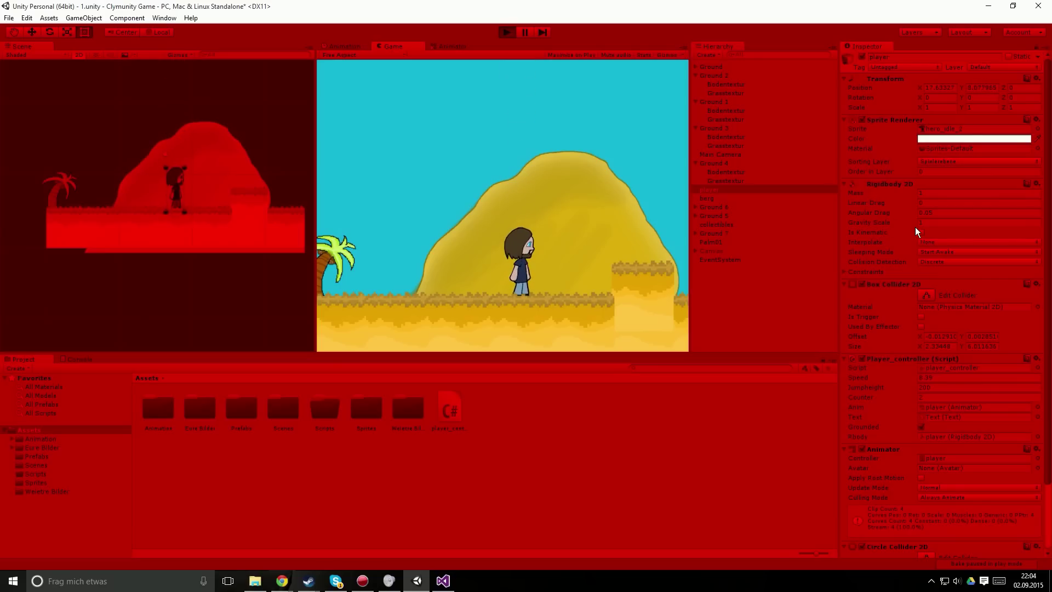
left_click_drag(875, 212, 906, 212)
left_click(620, 259)
key("space")
Increase Linear Drag and try Gravity Scale 1.29, then 10.86, testing jumps.
left_click(857, 201)
left_click(611, 237)
key("space")
left_click_drag(861, 206, 915, 222)
left_click(559, 224)
key("space")
key("Left")
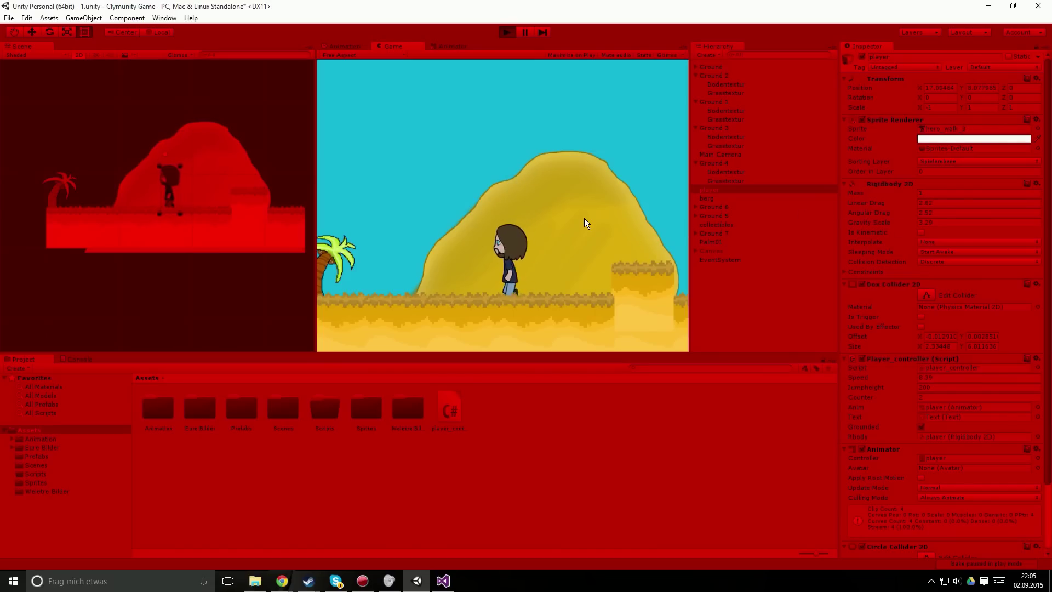
key("space")
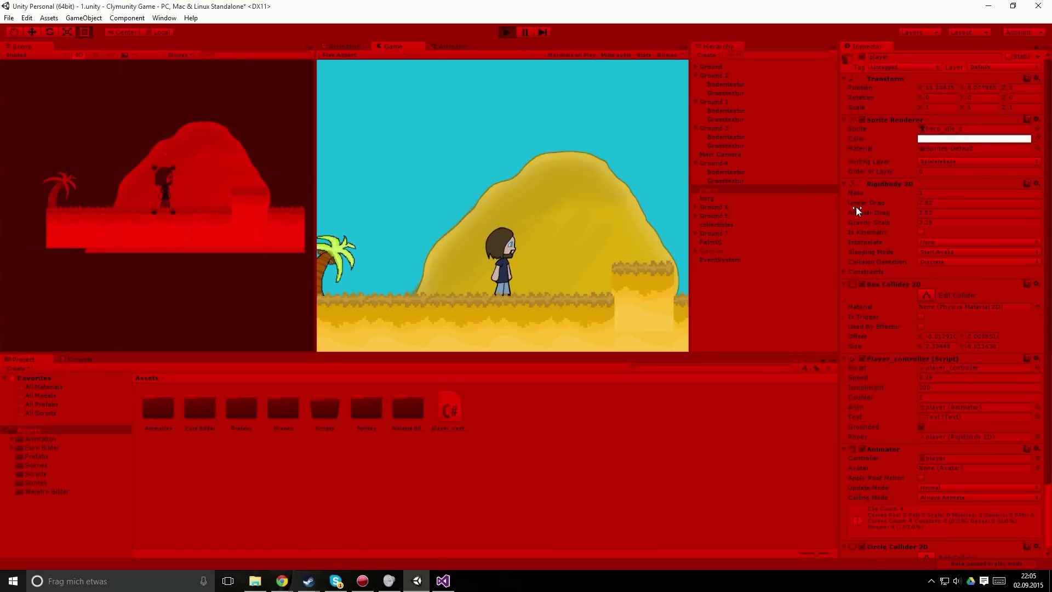
left_click_drag(862, 219, 903, 222)
left_click(552, 249)
key("space")
Try Gravity Scale 1.88 then 3.16 and Linear Drag 4.28, testing jumps.
left_click(620, 229)
key("space")
left_click(578, 238)
key("space")
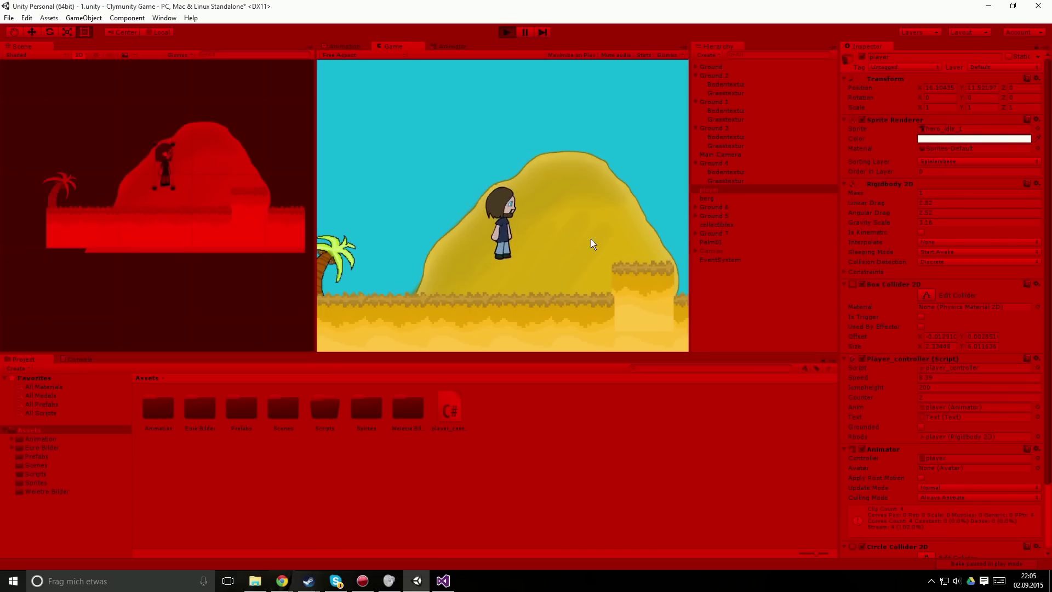
mouse_move(873, 205)
left_mouse_down()
mouse_move(903, 205)
mouse_move(833, 193)
mouse_move(861, 202)
mouse_move(550, 200)
left_mouse_up()
left_click(519, 238)
key("space")
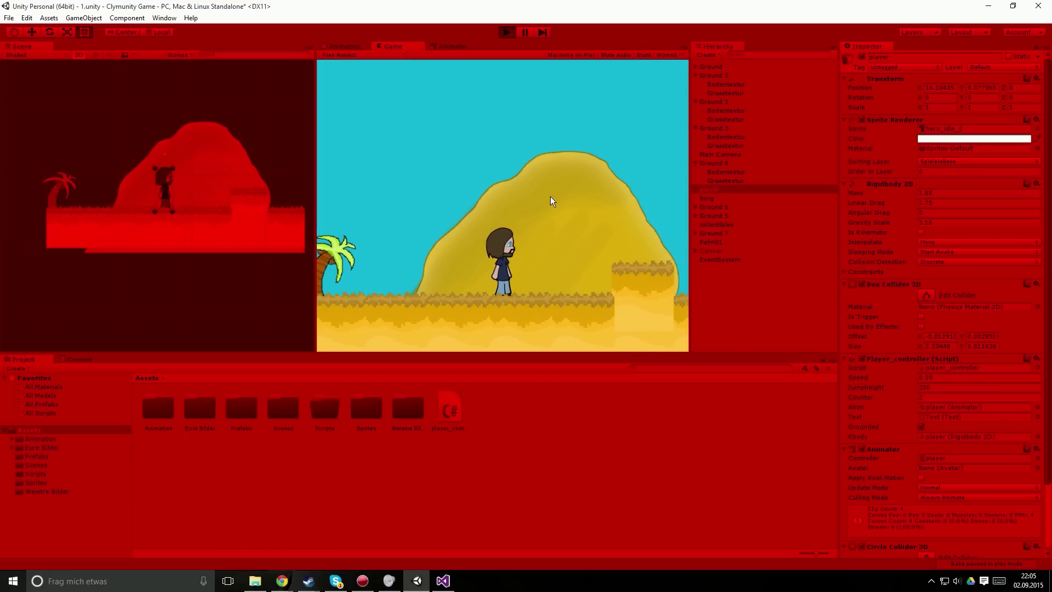
Set Gravity Scale to 4.5 then 2.4, toggle Kinematic off again, and raise Linear Drag to 4.7.
left_click(923, 222)
type("4.5")
left_click(509, 191)
left_click_drag(889, 225, 864, 219)
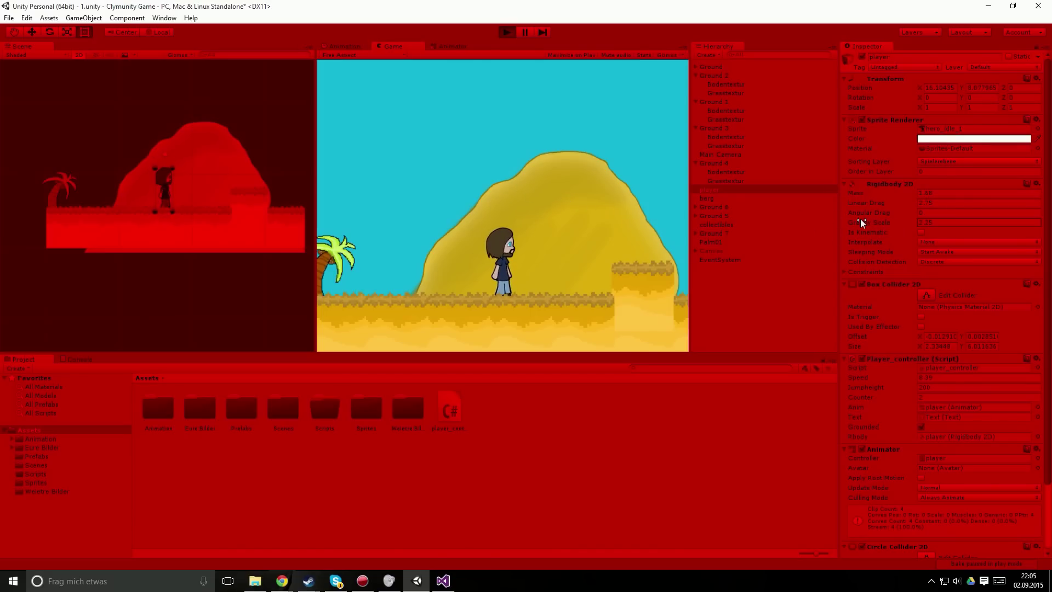
left_click(920, 233)
left_click(921, 231)
left_click_drag(883, 204, 893, 200)
left_click(543, 207)
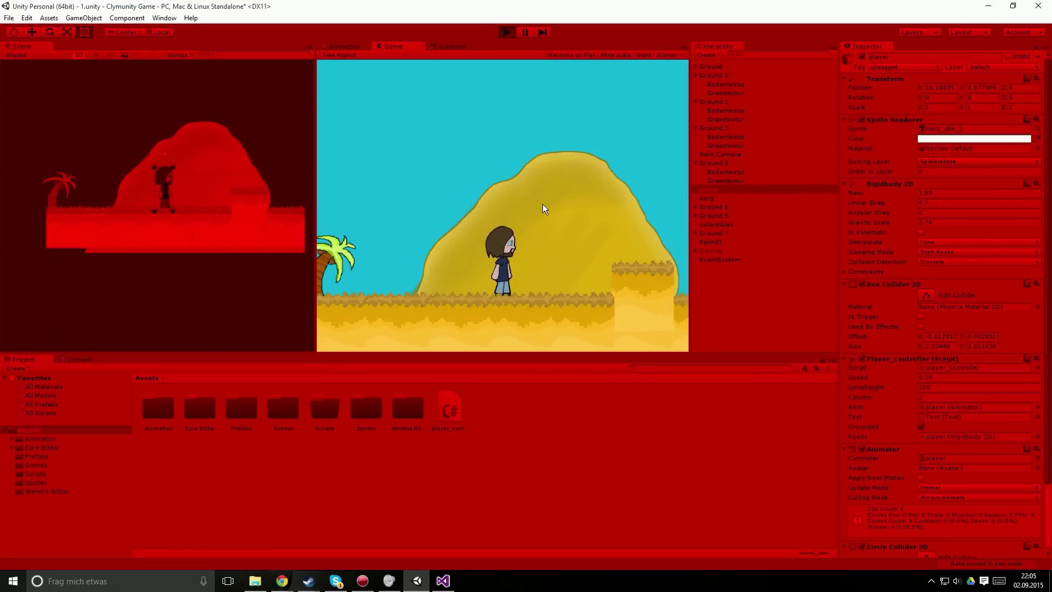
key("space")
Try Gravity Scale 3.16, 4.61, 1.35 and finally 5.44 while walking and jumping.
key("Right")
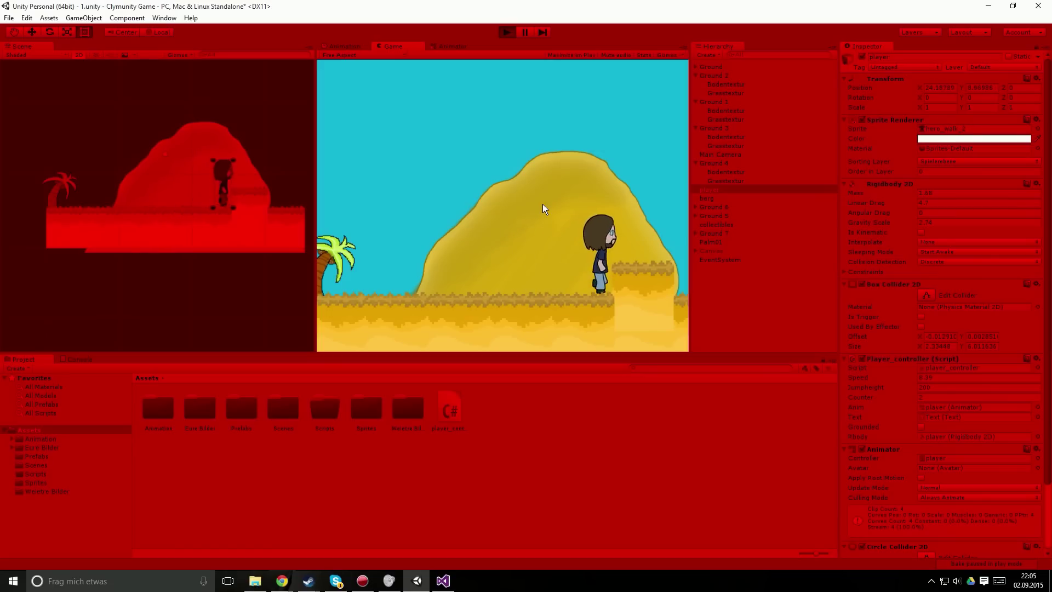
key("Left")
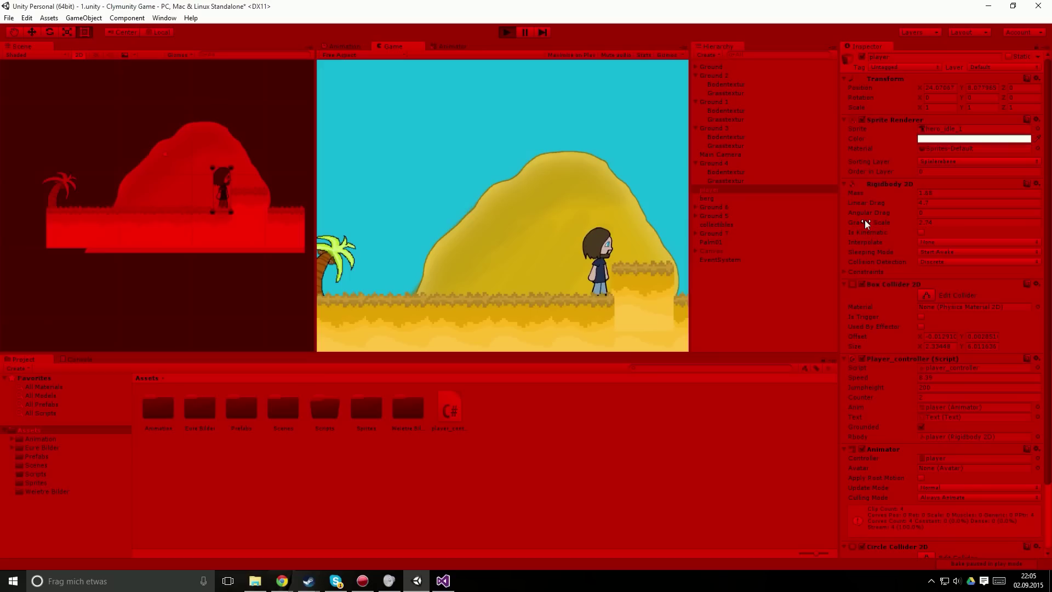
left_click_drag(864, 219, 830, 239)
key("Left")
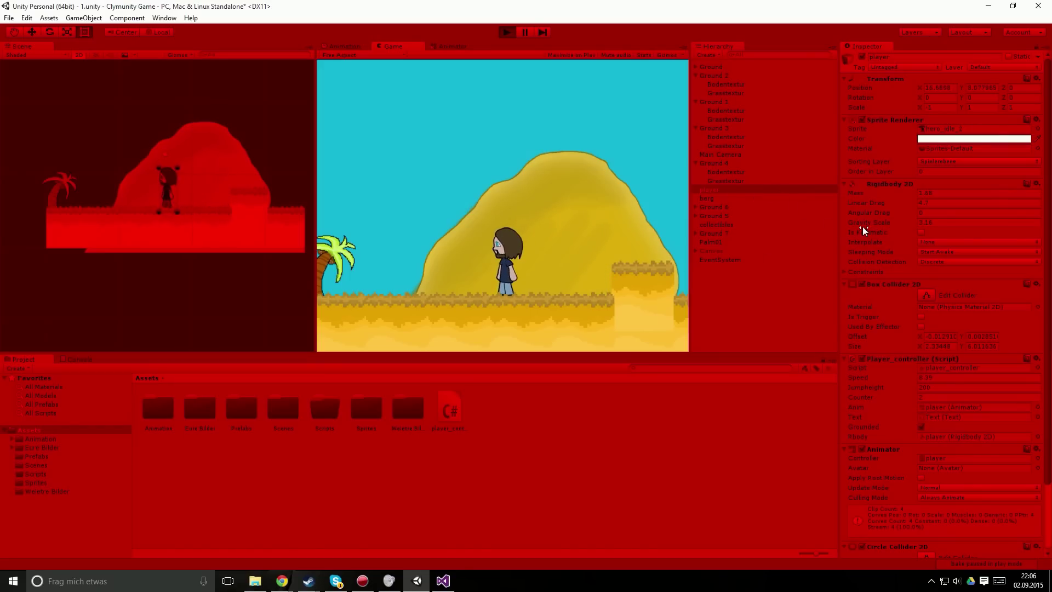
left_click_drag(860, 219, 882, 222)
key("space")
left_click_drag(876, 225, 837, 225)
key("space")
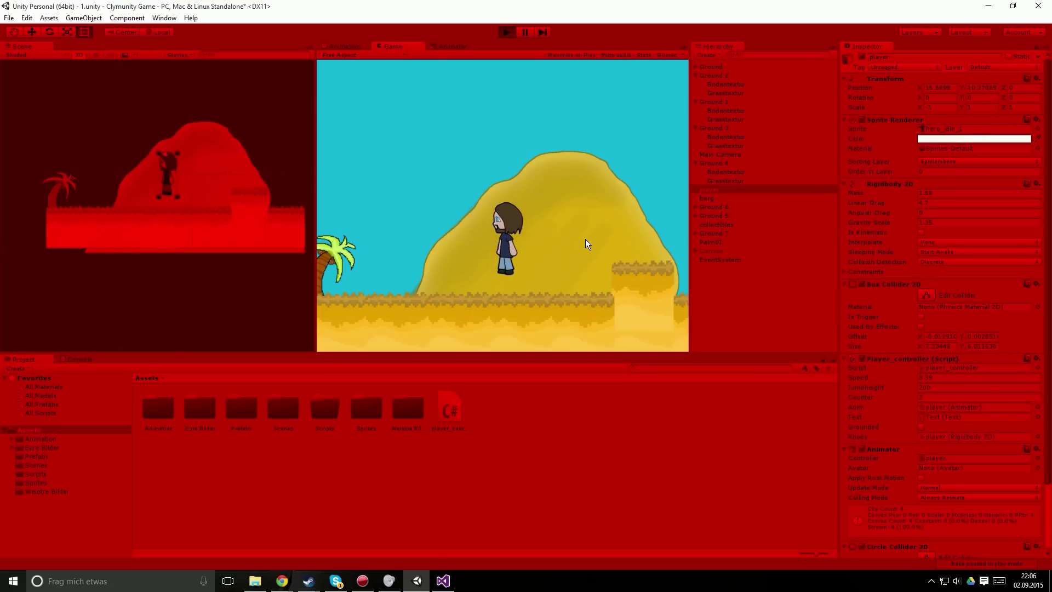
mouse_move(855, 225)
left_mouse_down()
mouse_move(896, 222)
mouse_move(859, 203)
mouse_move(804, 207)
left_mouse_up()
Walk the player left and right and jump repeatedly to check the landings.
left_click(532, 229)
key("space")
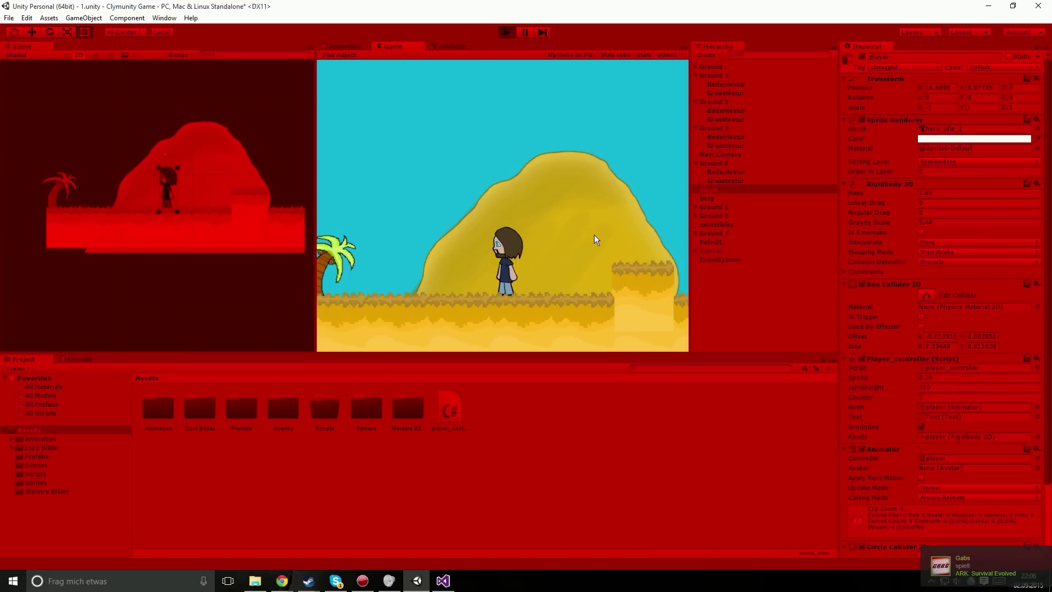
key("space")
key("Right")
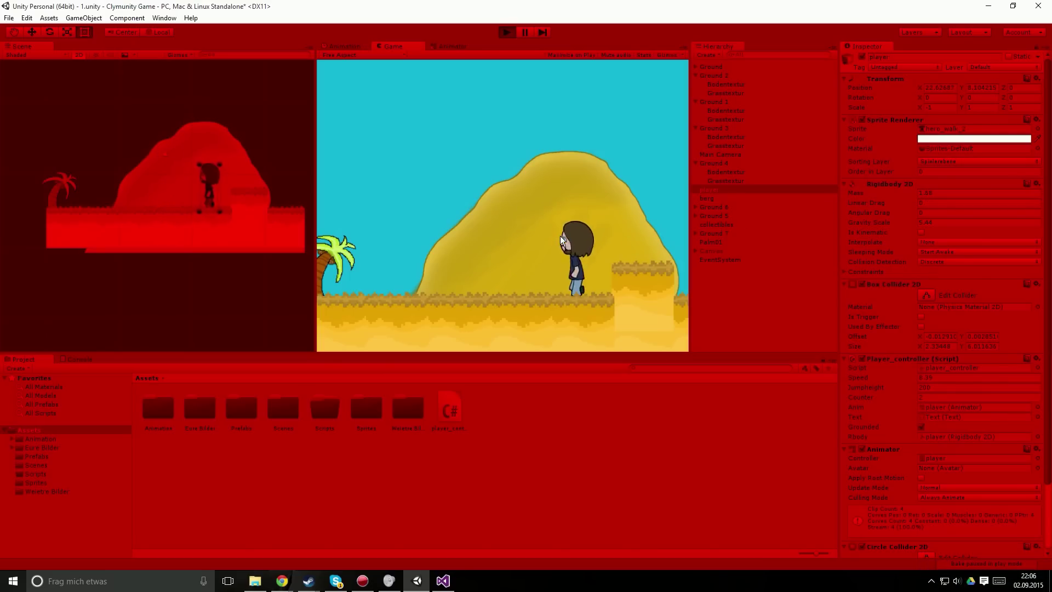
key("Left")
key("Right")
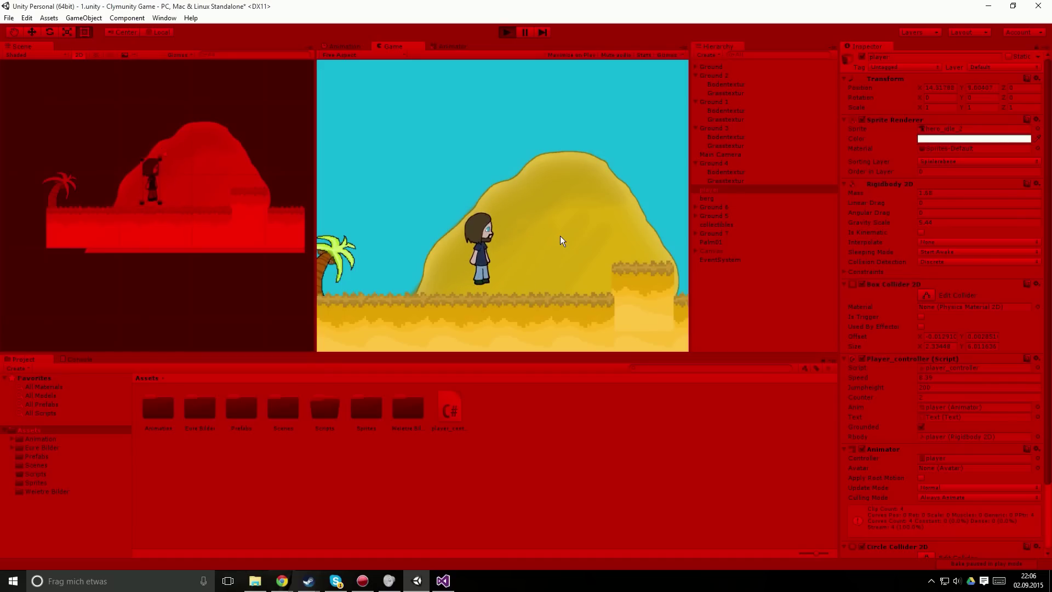
key("space")
key("space")
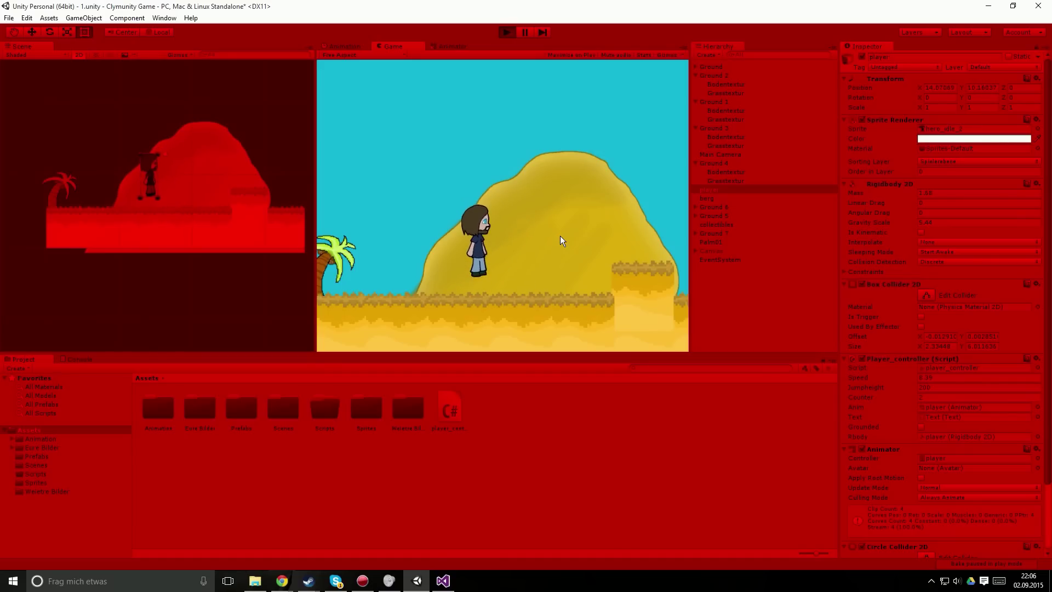
key("Right")
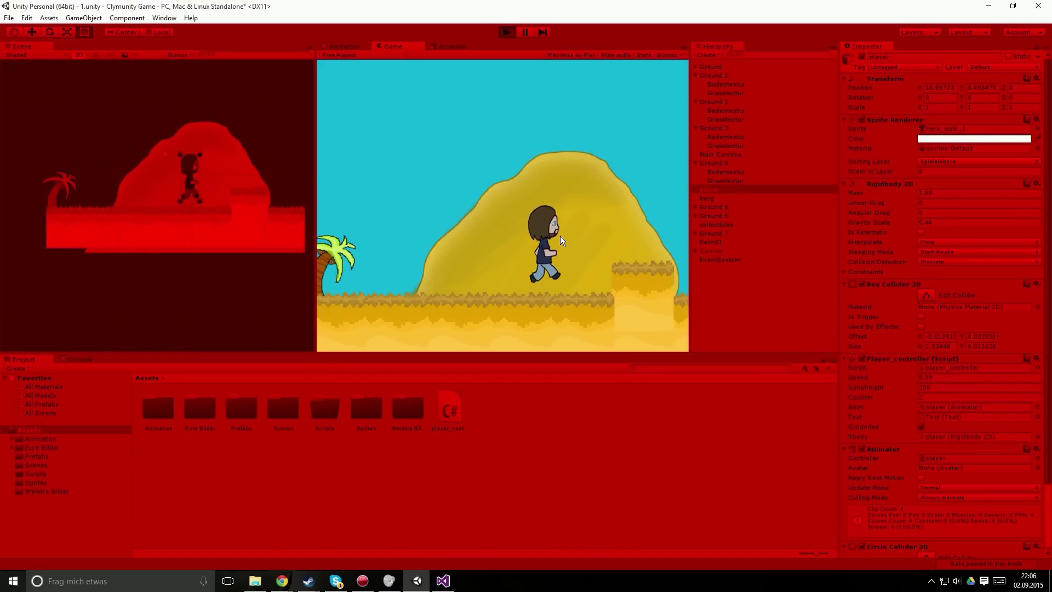
key("Left")
key("Left")
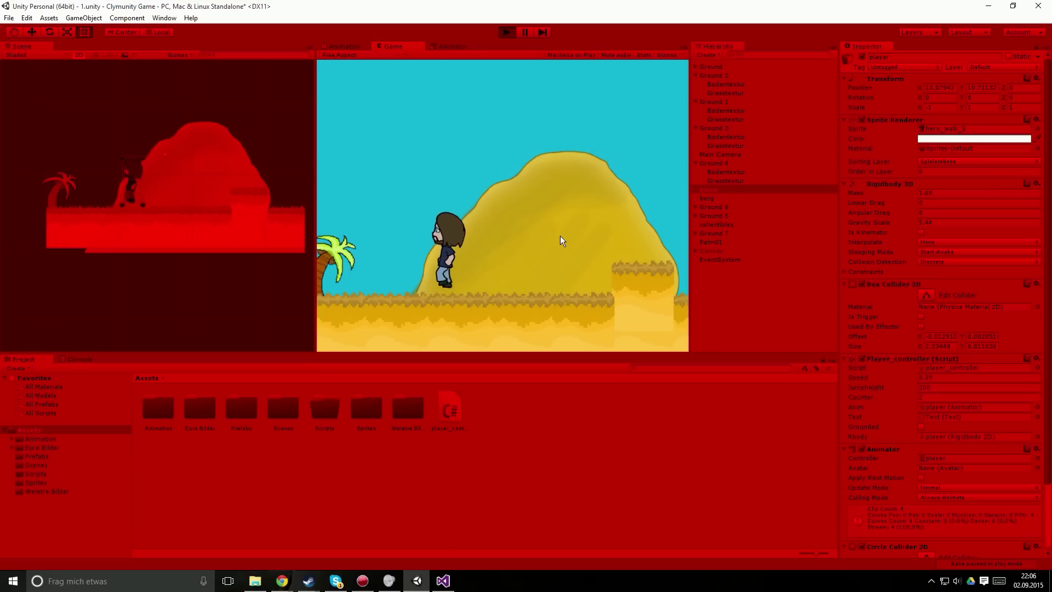
key("Right")
key("space")
key("Left")
key("space")
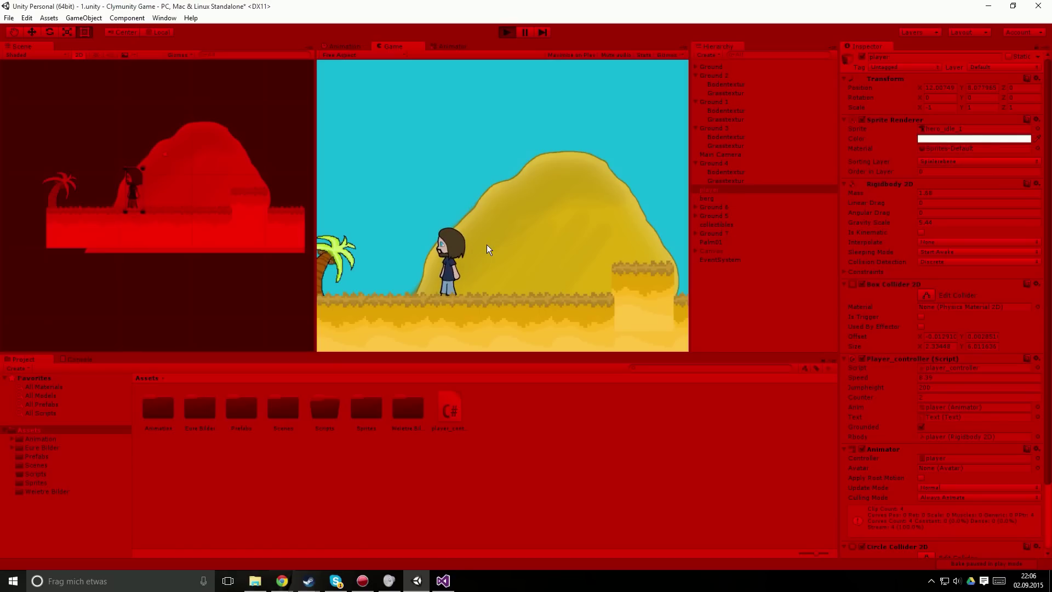
key("space")
key("space")
Copy the Rigidbody 2D component during play, stop the game, and paste its values back.
right_click(893, 181)
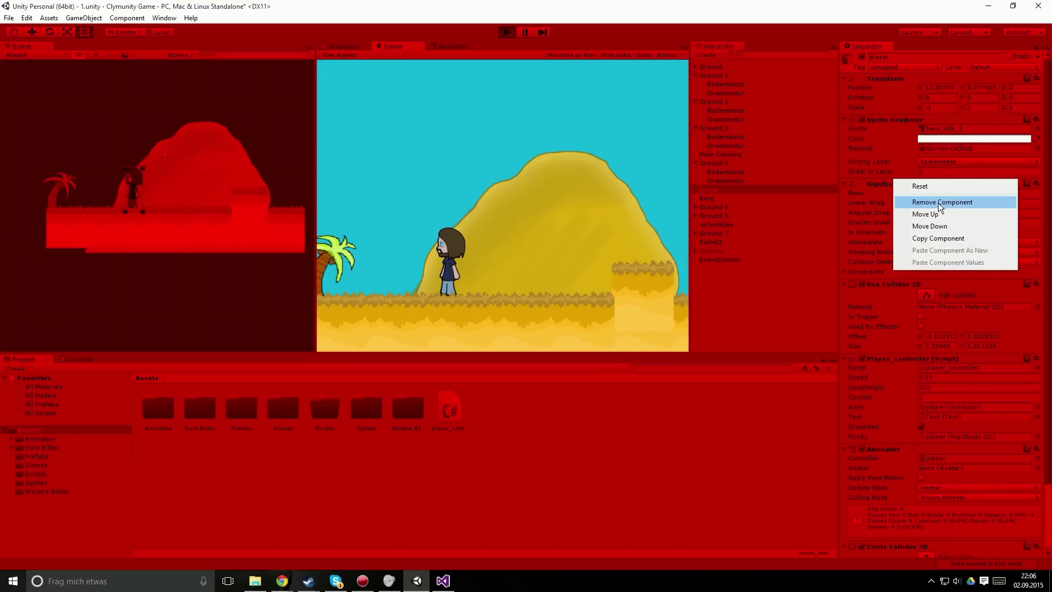
left_click(938, 238)
left_click(506, 31)
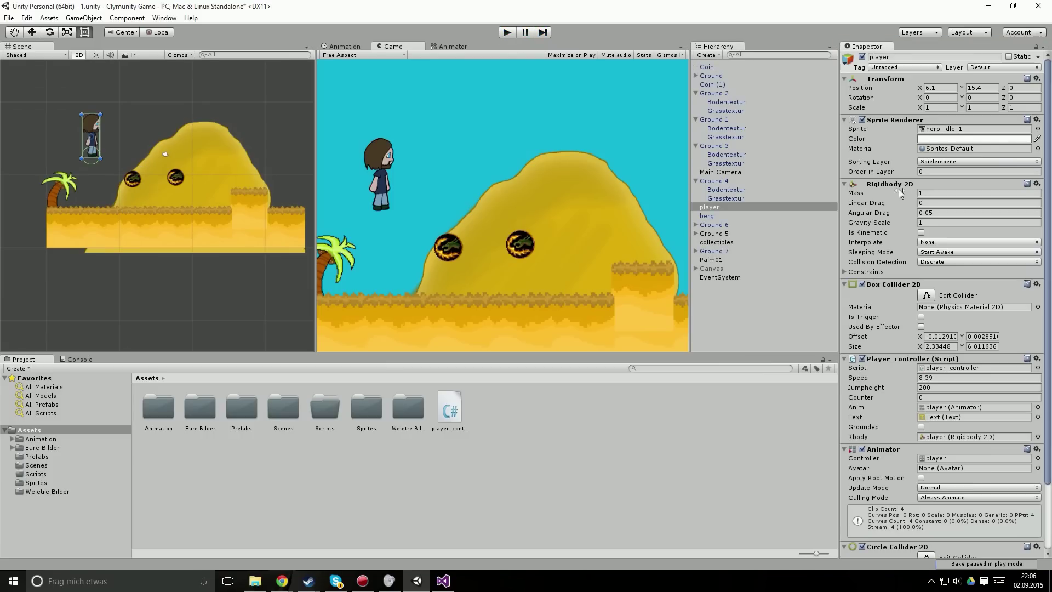
right_click(903, 188)
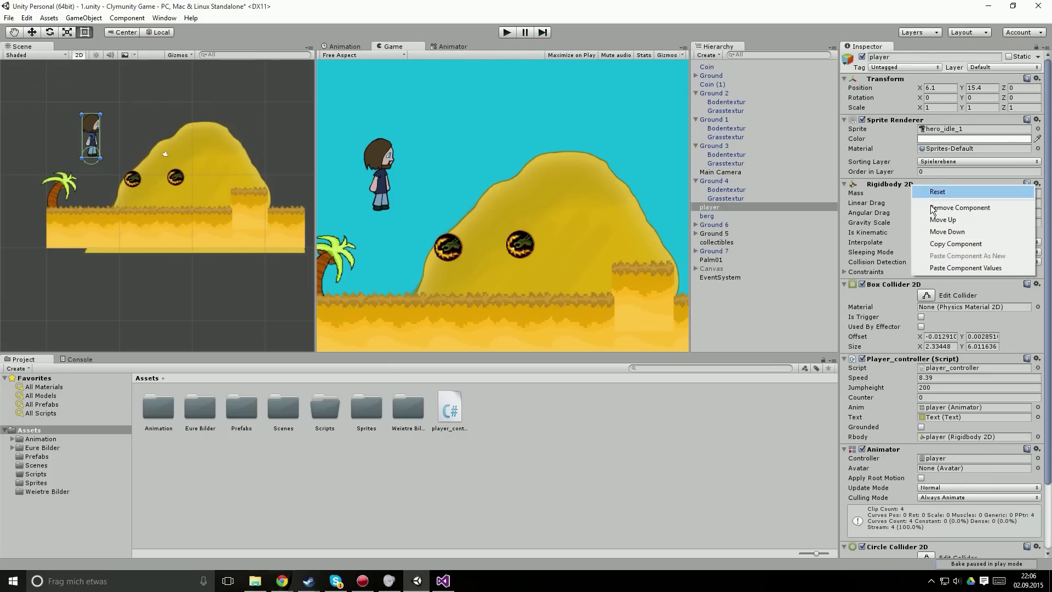
left_click(937, 269)
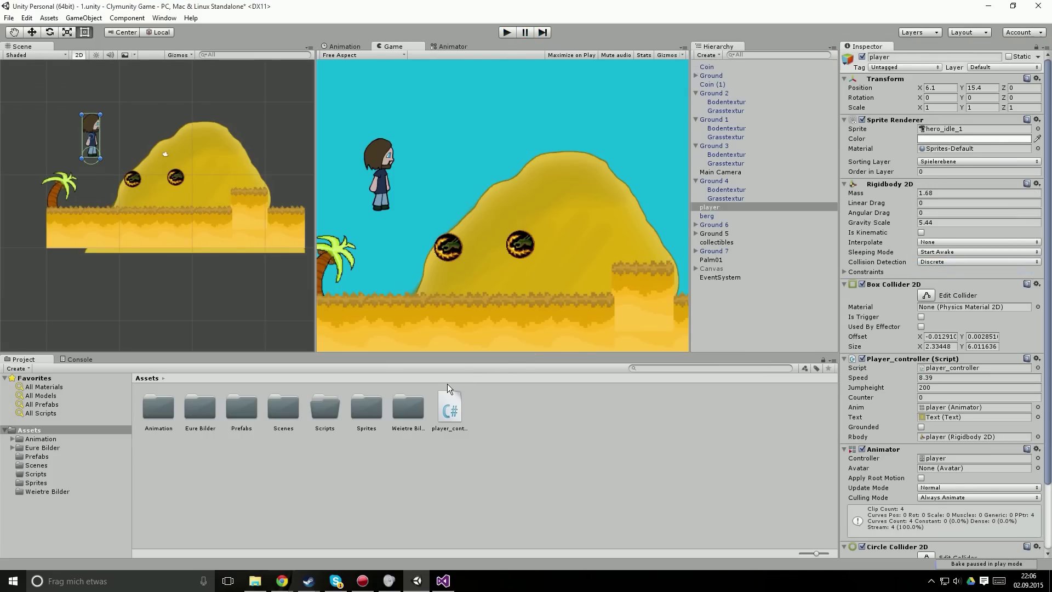
Start the game, jump, and walk right through both coins.
left_click(506, 32)
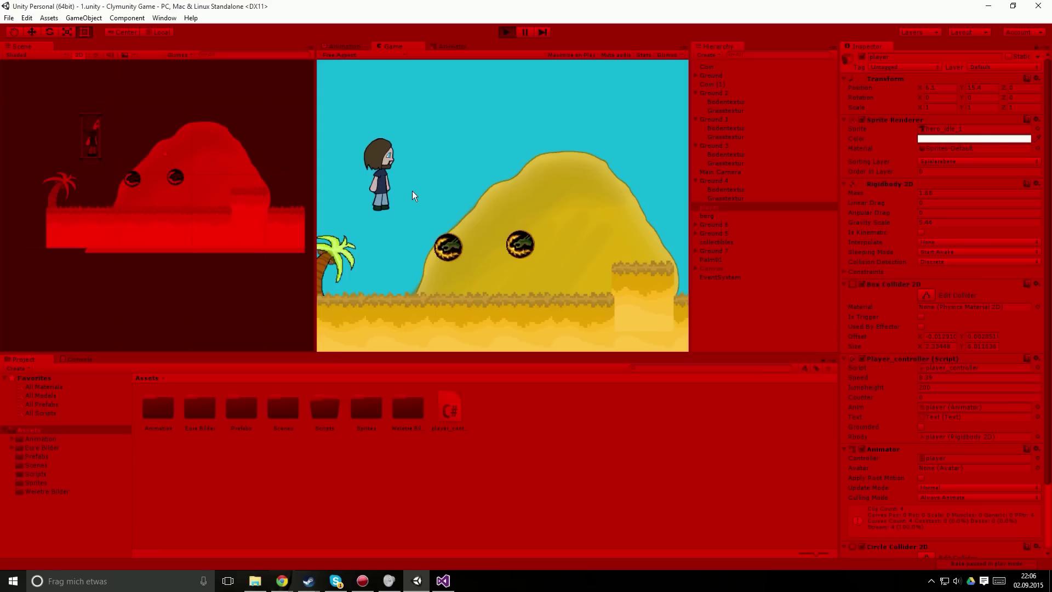
key("Left")
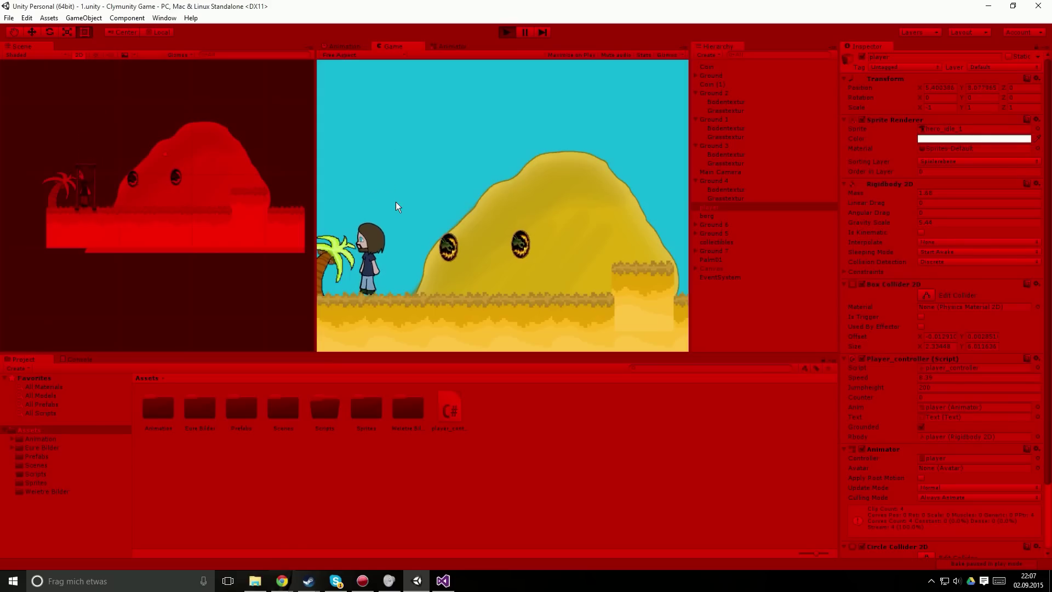
key("Right")
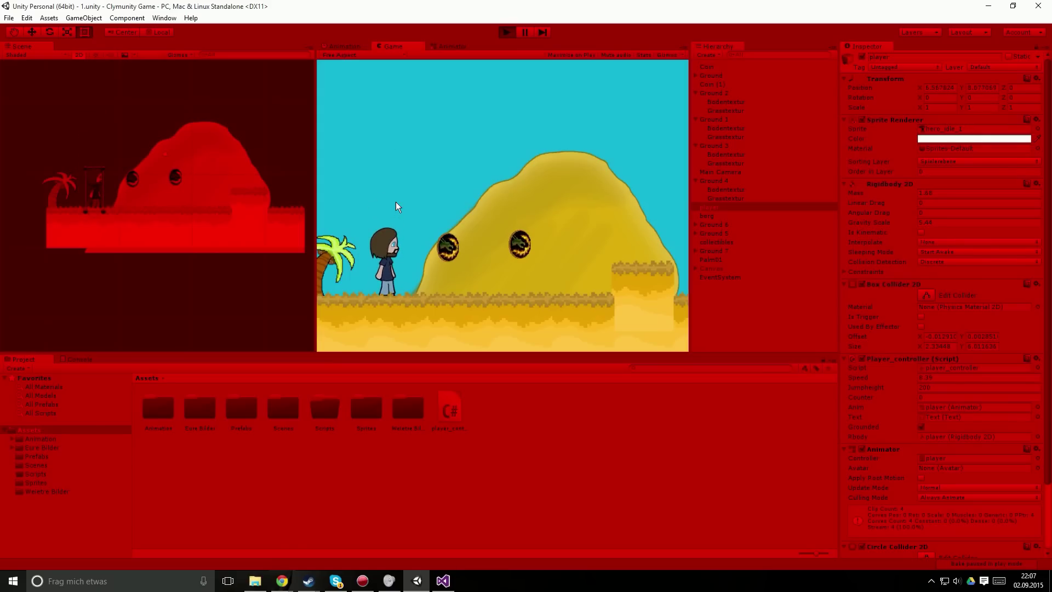
key("Left")
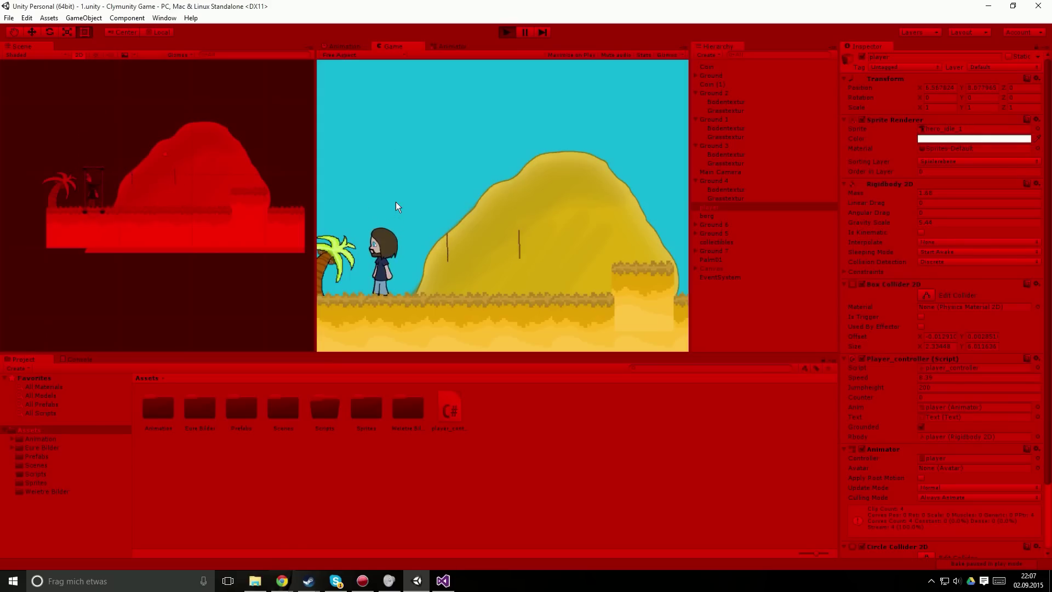
key("space")
key("Right")
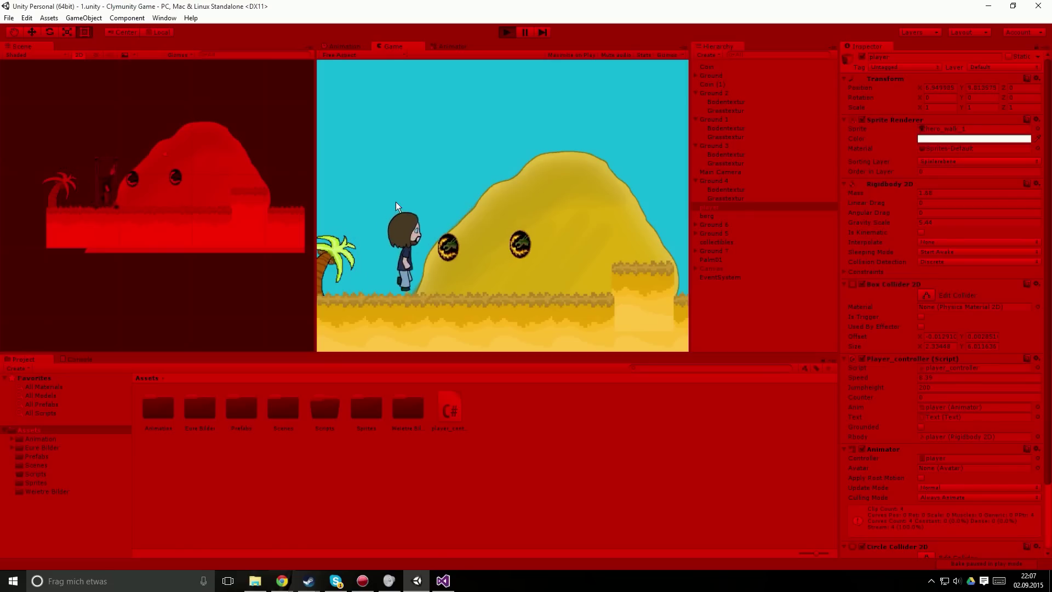
key("Right")
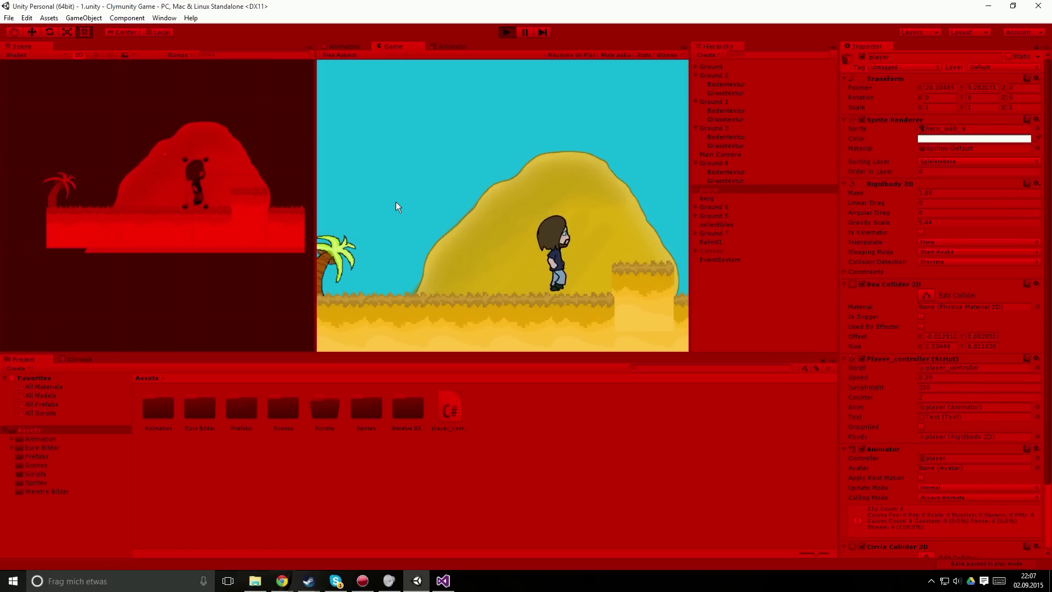
Walk the player back and forth along the sand toward the raised ledge.
key("Left")
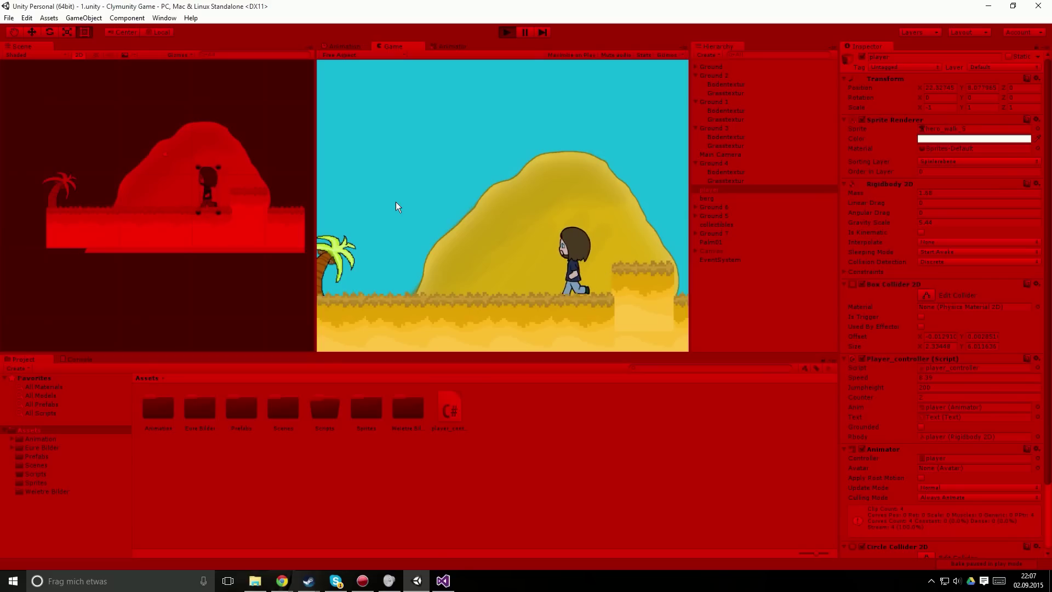
key("Right")
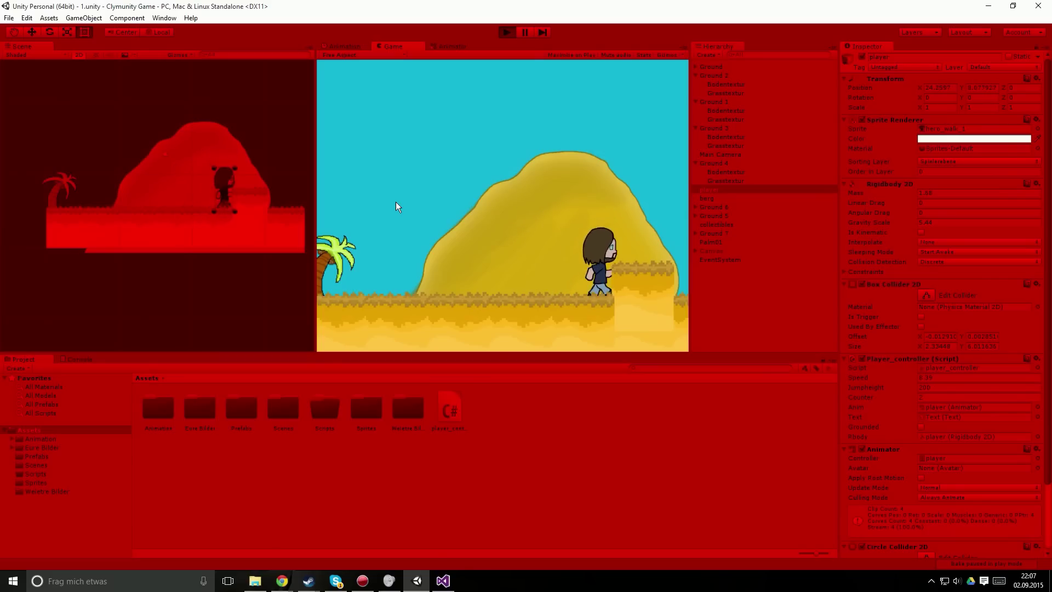
key("Left")
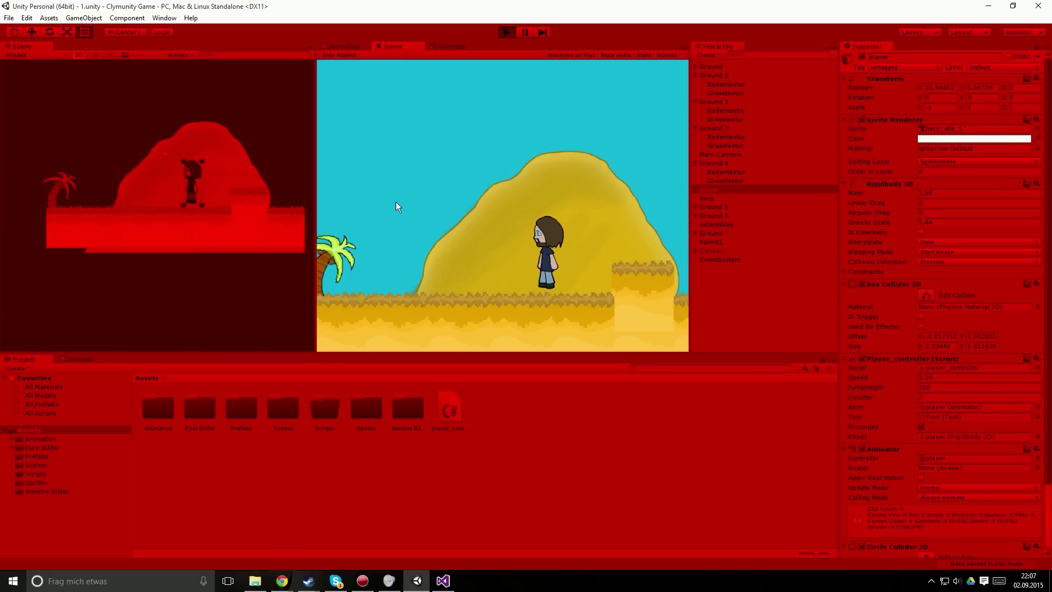
key("Right")
key("Left")
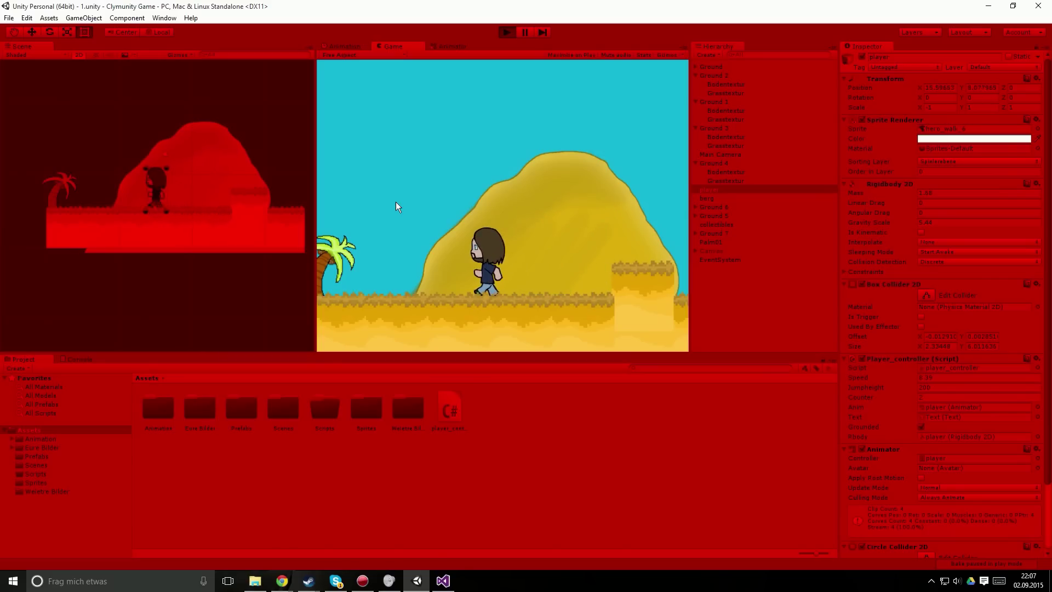
key("Right")
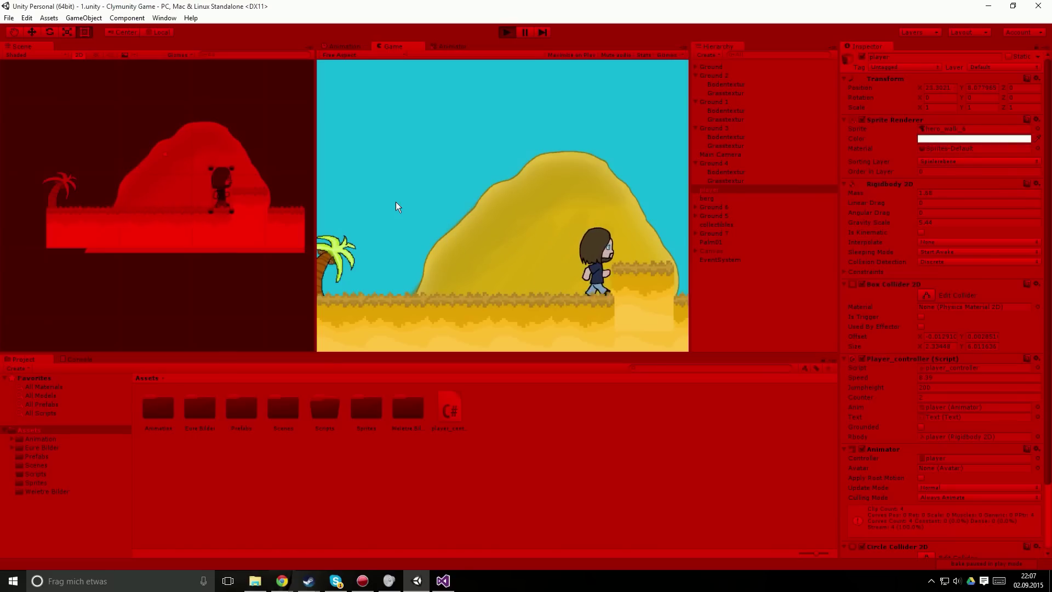
key("Left")
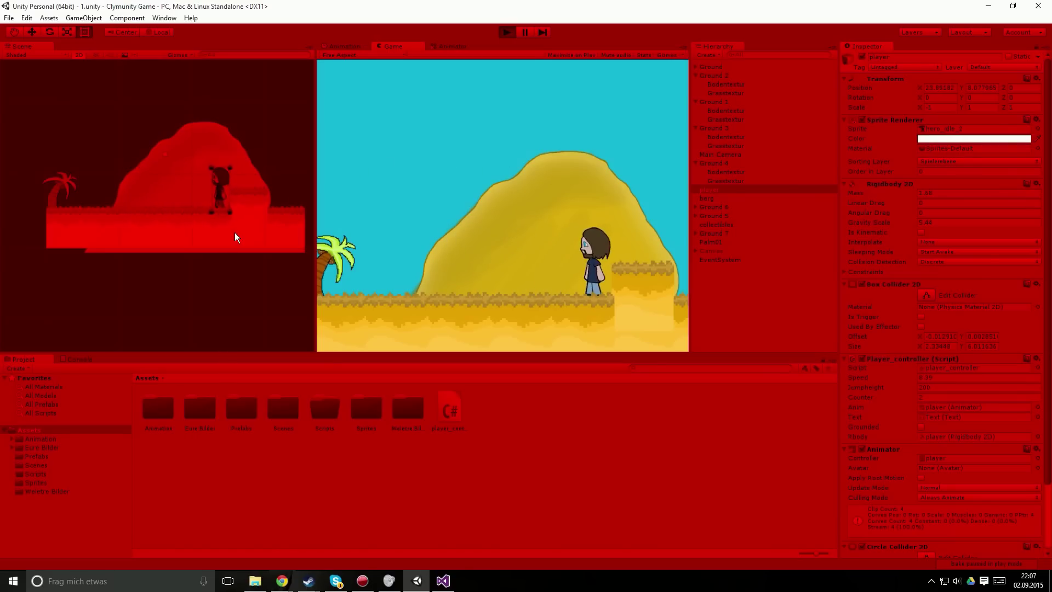
Stop Play mode and change Ground 4's Bodentextur tag from Grounded to Ground.
left_click(500, 30)
left_click(208, 228)
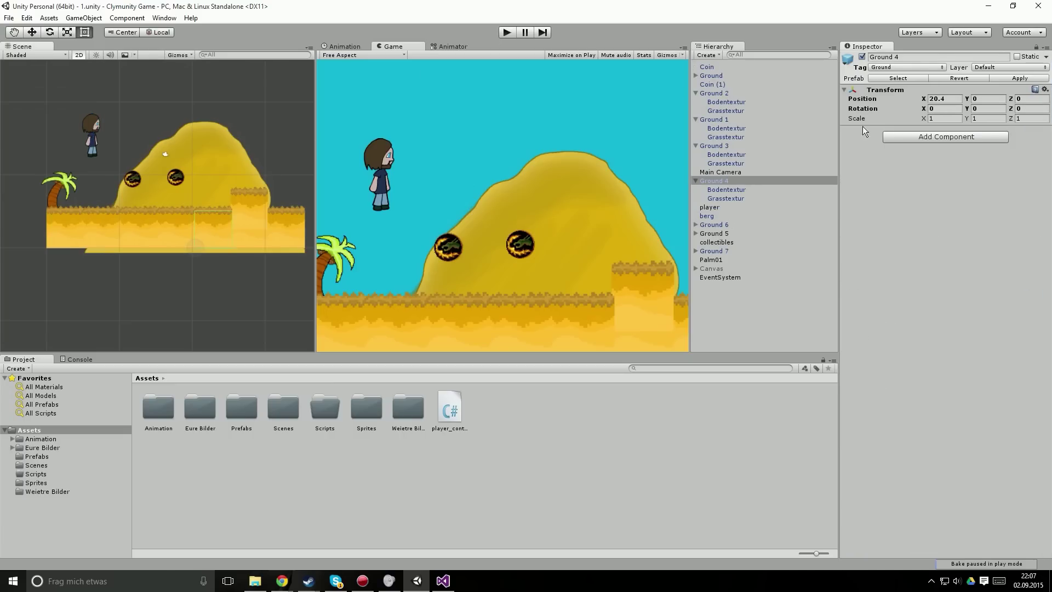
left_click(725, 191)
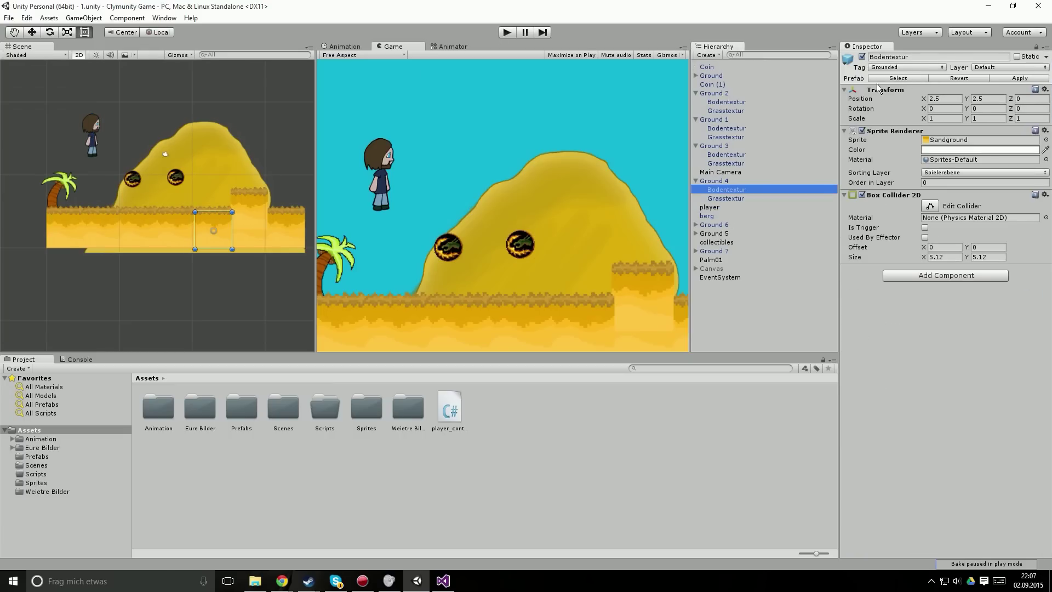
left_click(909, 67)
left_click(893, 171)
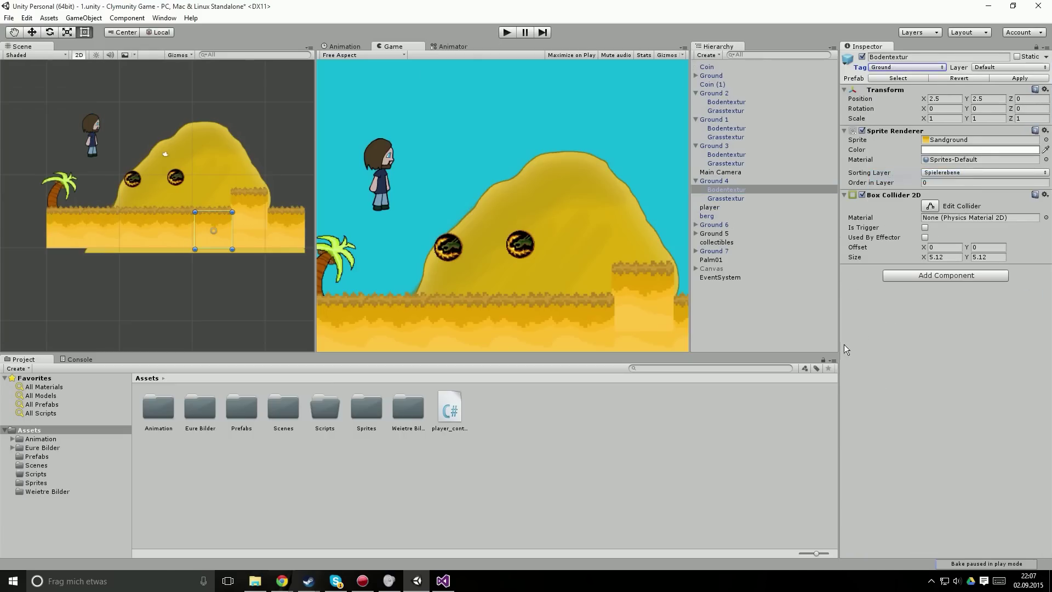
left_click(653, 317)
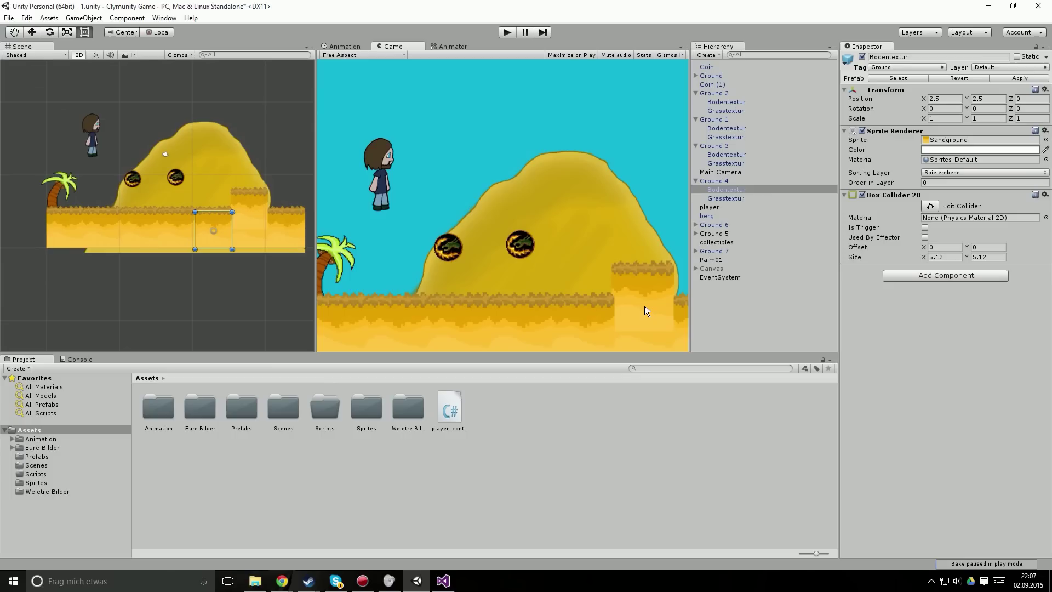
Retag the Bodentextur piece under Ground 6 as Ground.
left_click(713, 225)
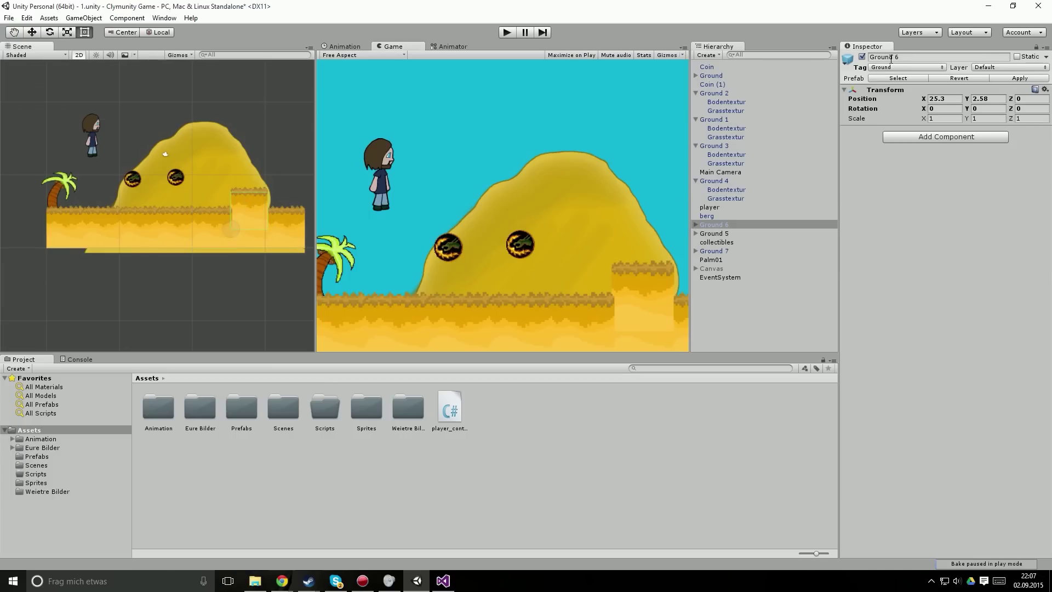
left_click(695, 225)
left_click(724, 233)
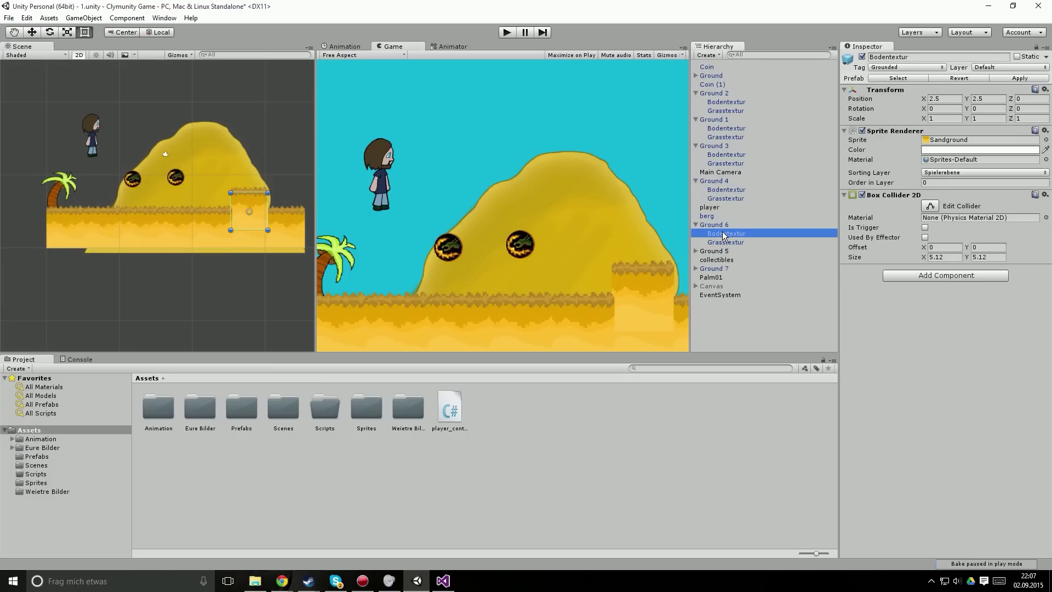
left_click(906, 67)
left_click(899, 176)
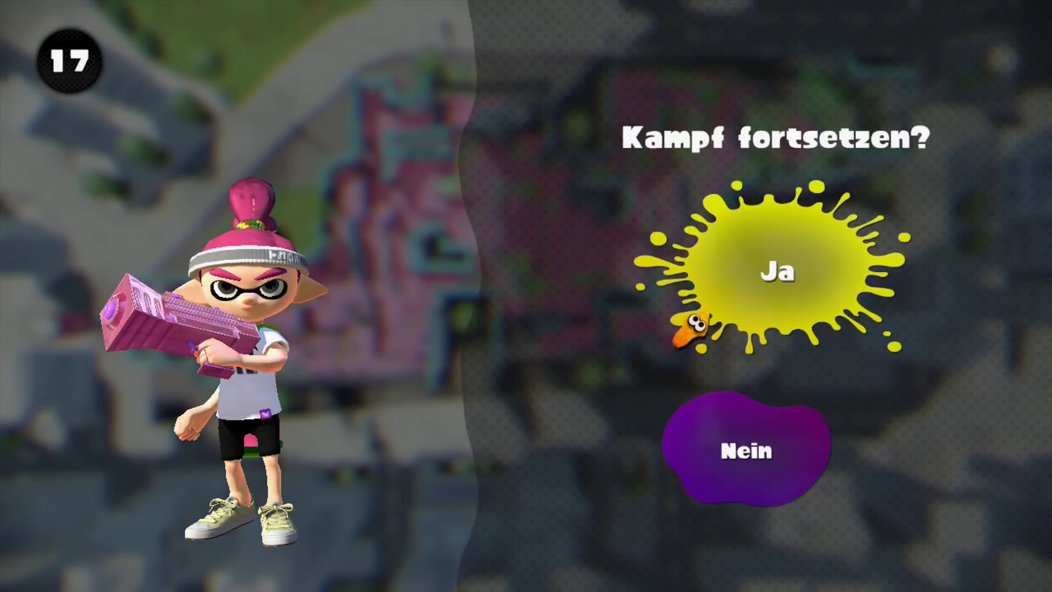
Answer 'Ja' to the 'Kampf fortsetzen?' prompt.
key("Return")
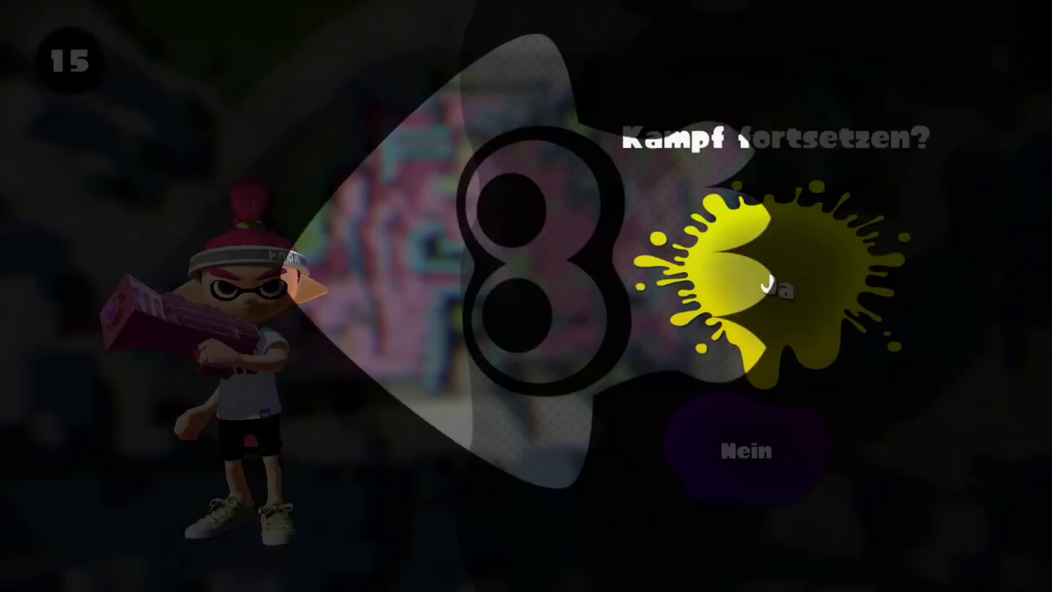